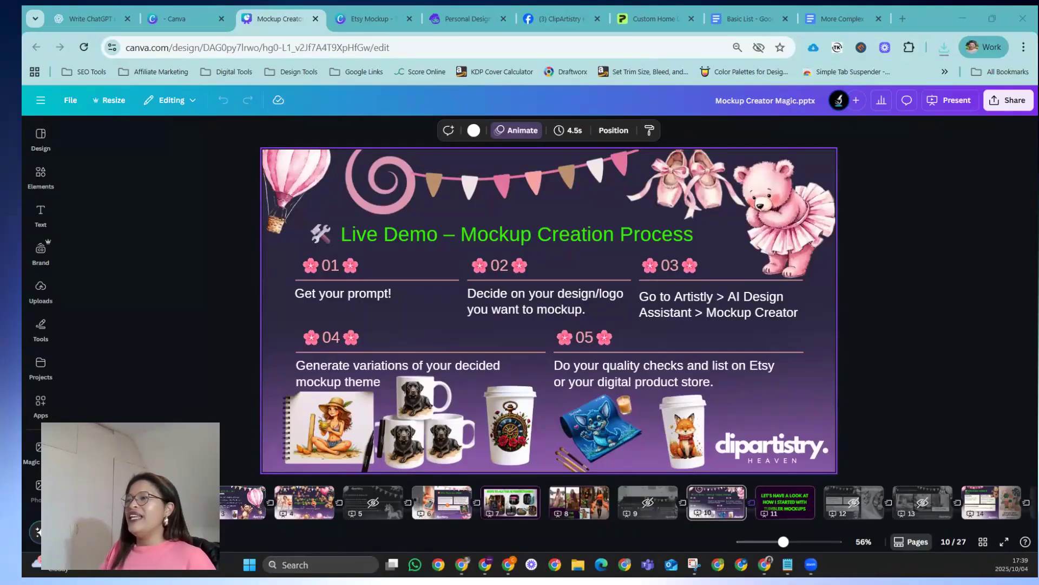
Switch to Artistly and look through the mockup images in the personal designs gallery.
left_click(459, 20)
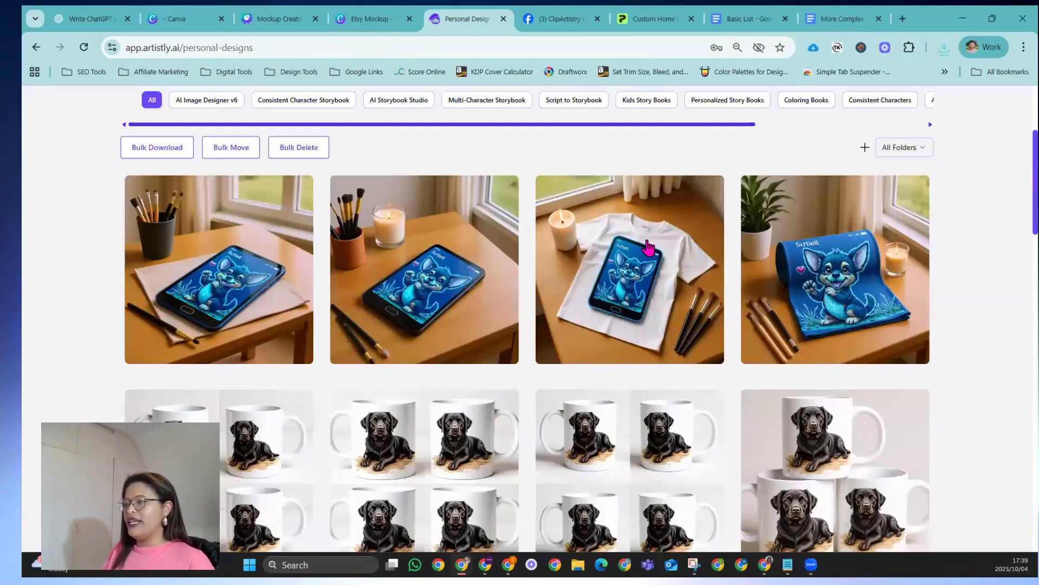
scroll(649, 248, "down", 10)
scroll(648, 247, "down", 8)
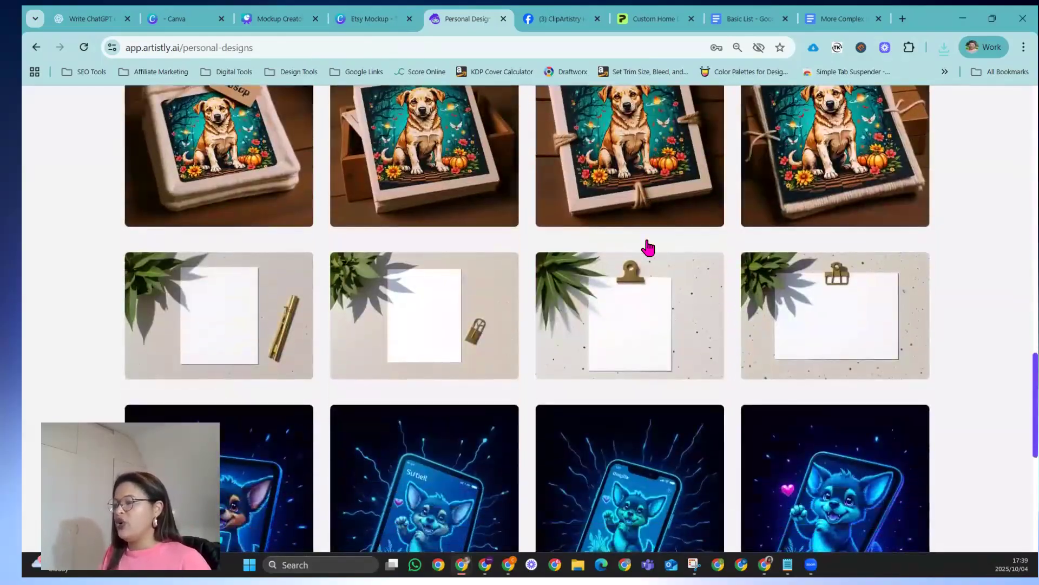
scroll(648, 248, "down", 7)
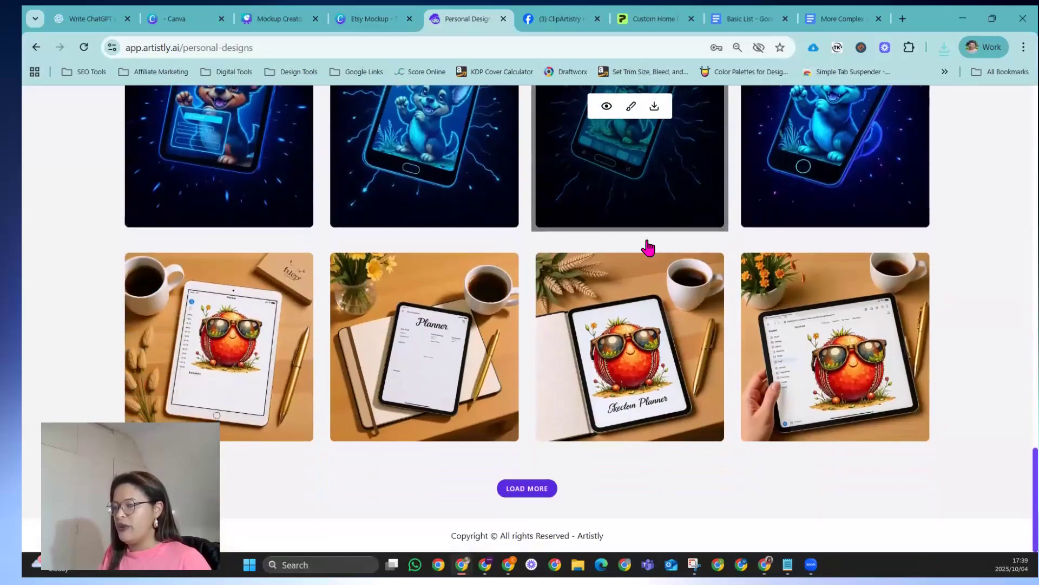
scroll(648, 248, "up", 20)
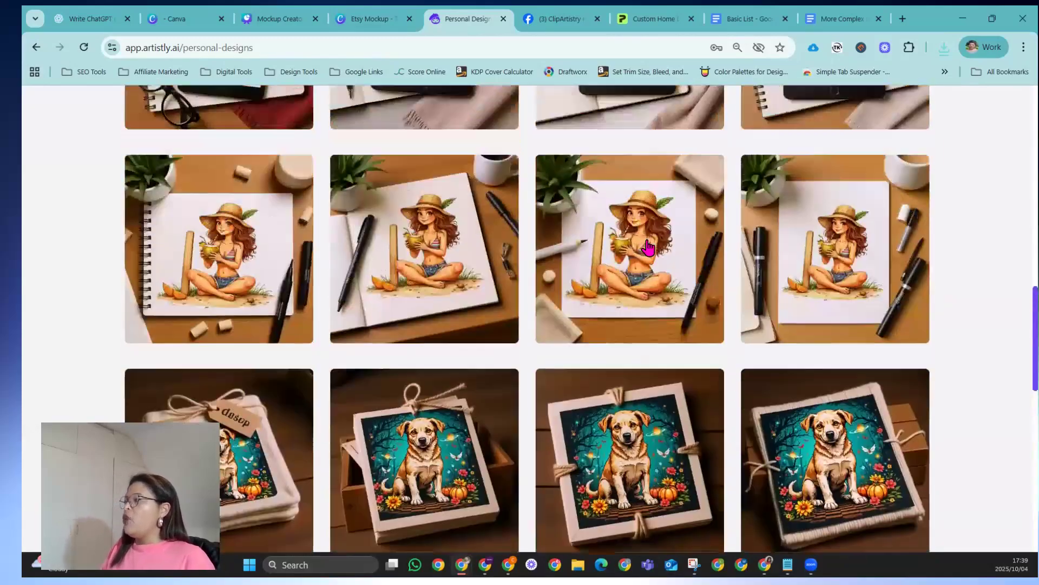
scroll(648, 247, "up", 9)
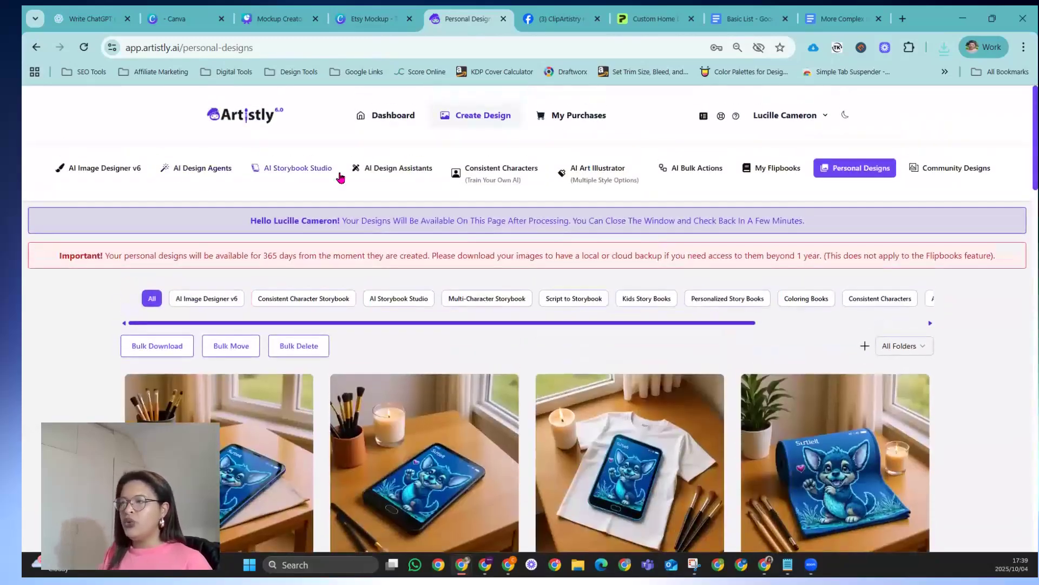
Open the Mockup Creator category among the AI Design Assistants.
left_click(398, 169)
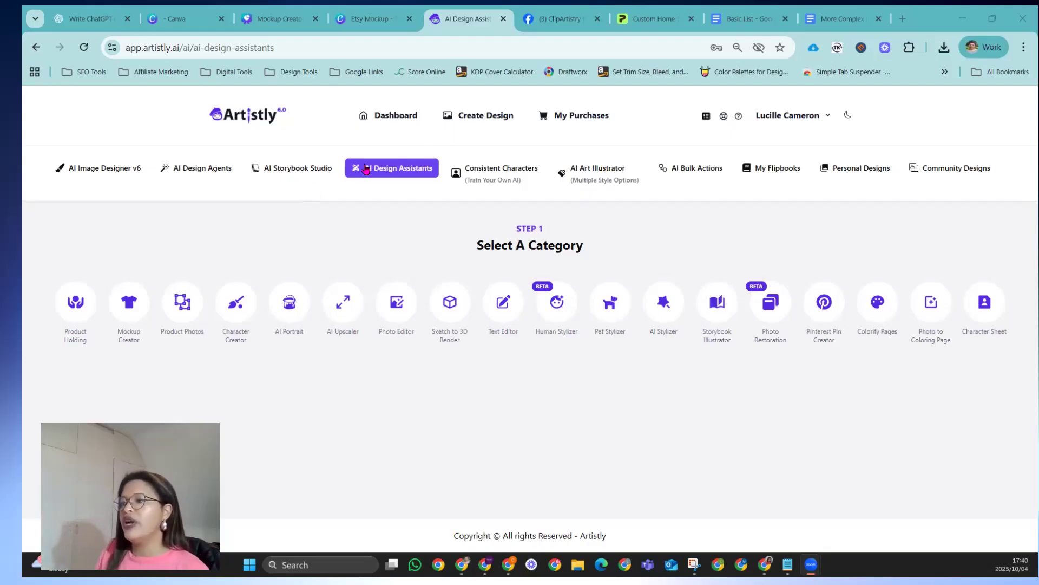
left_click(411, 171)
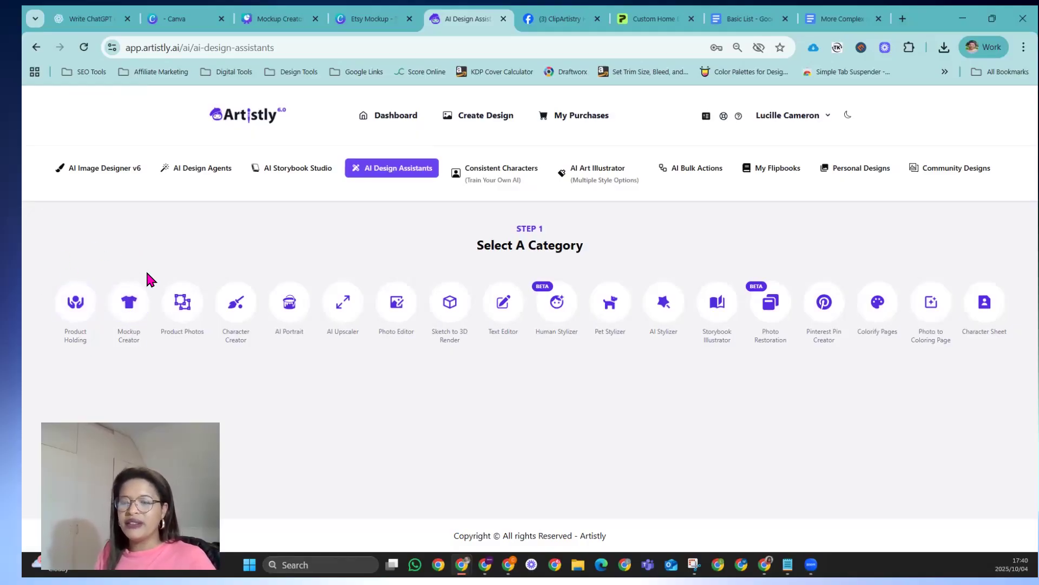
left_click(129, 301)
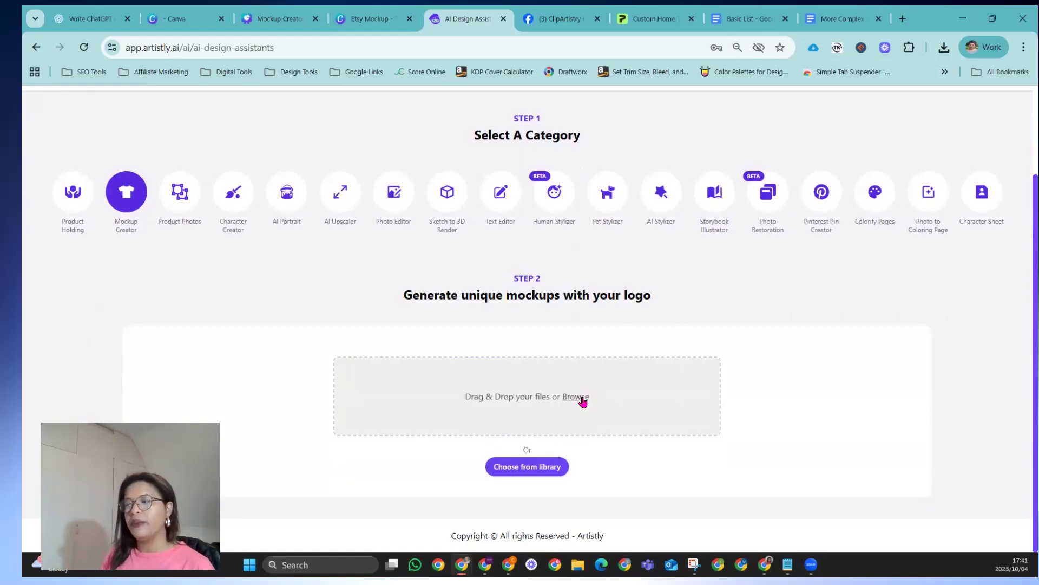
Load the Moo-Laween cow in the hoodie from the media library's Halloween folder as the mockup logo.
left_click(522, 469)
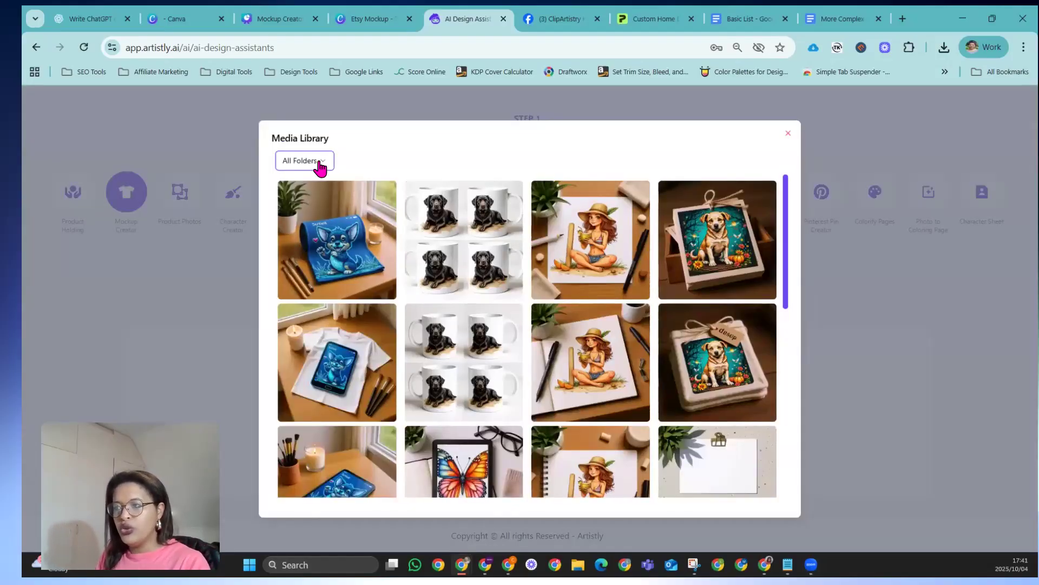
left_click(318, 168)
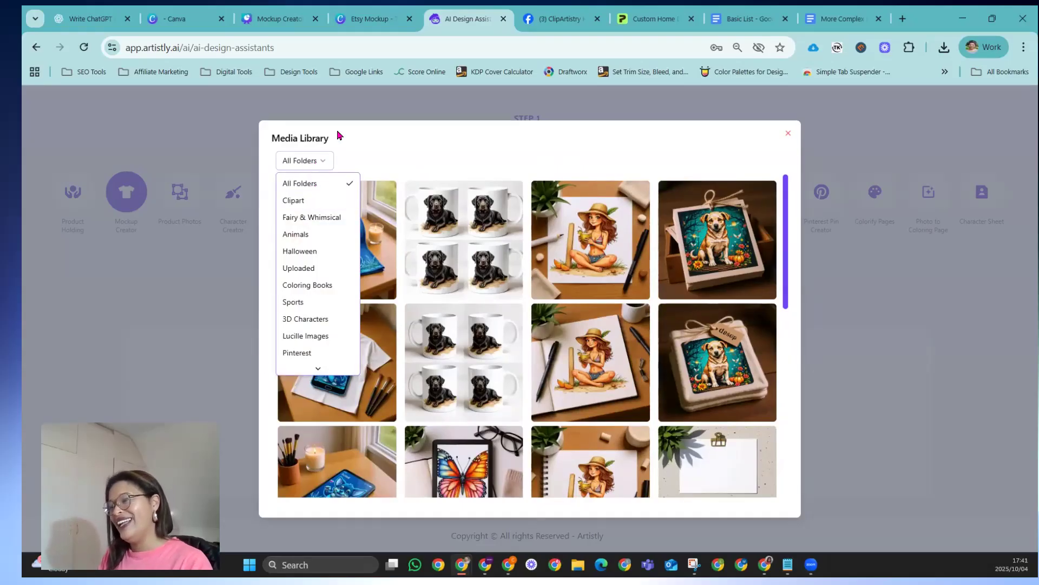
left_click(307, 252)
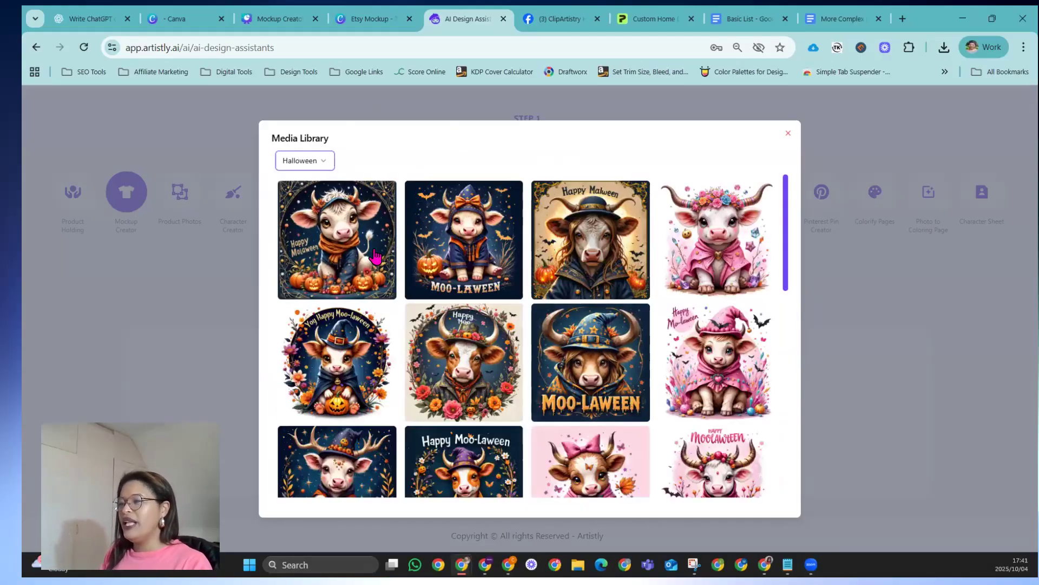
left_click(466, 242)
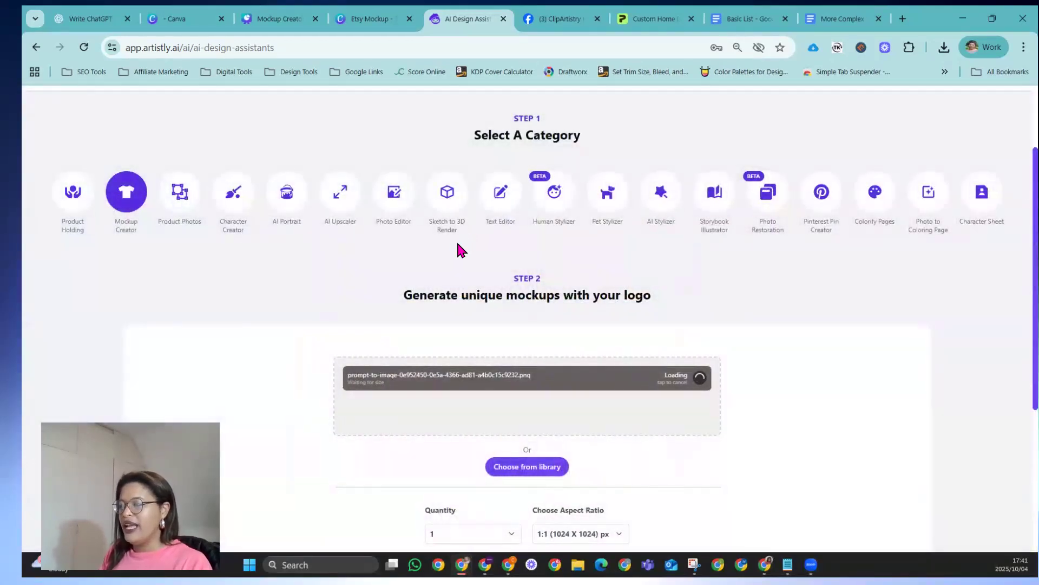
Set the mockup quantity to 4 and keep the aspect ratio at 1:1 (1024 X 1024) px.
scroll(666, 410, "down", 1)
scroll(664, 403, "down", 2)
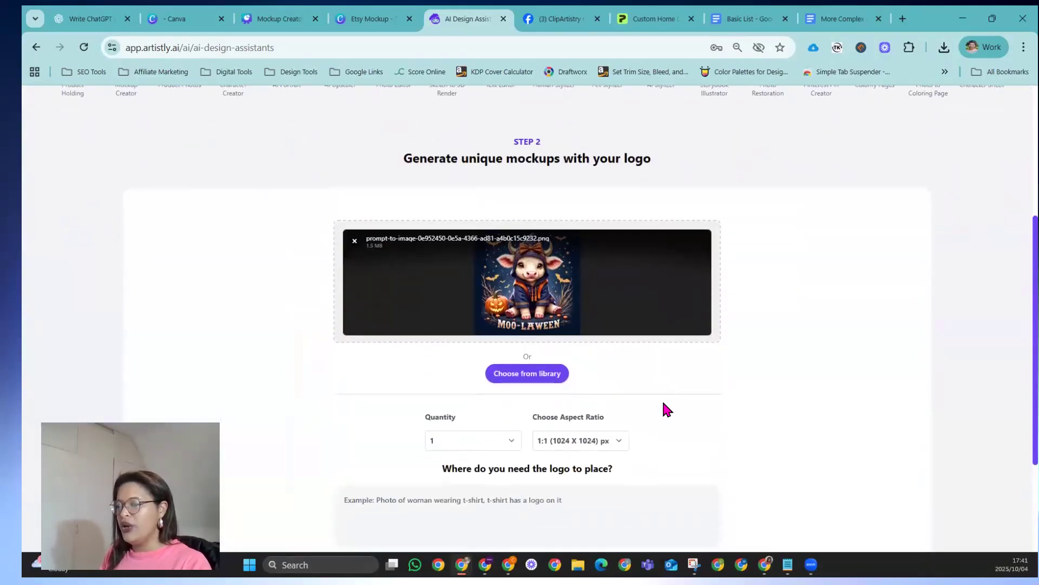
left_click(480, 379)
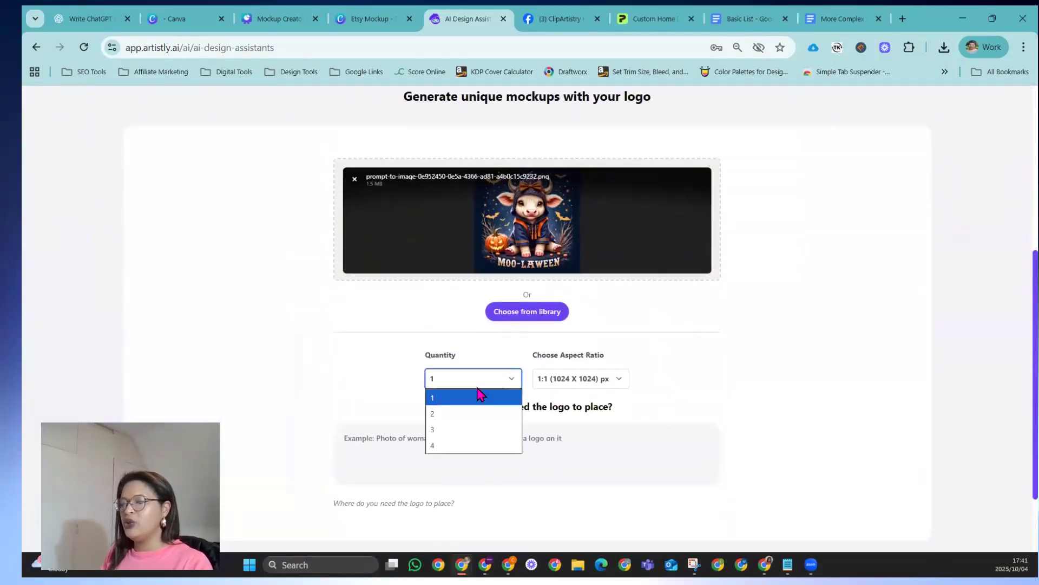
left_click(447, 445)
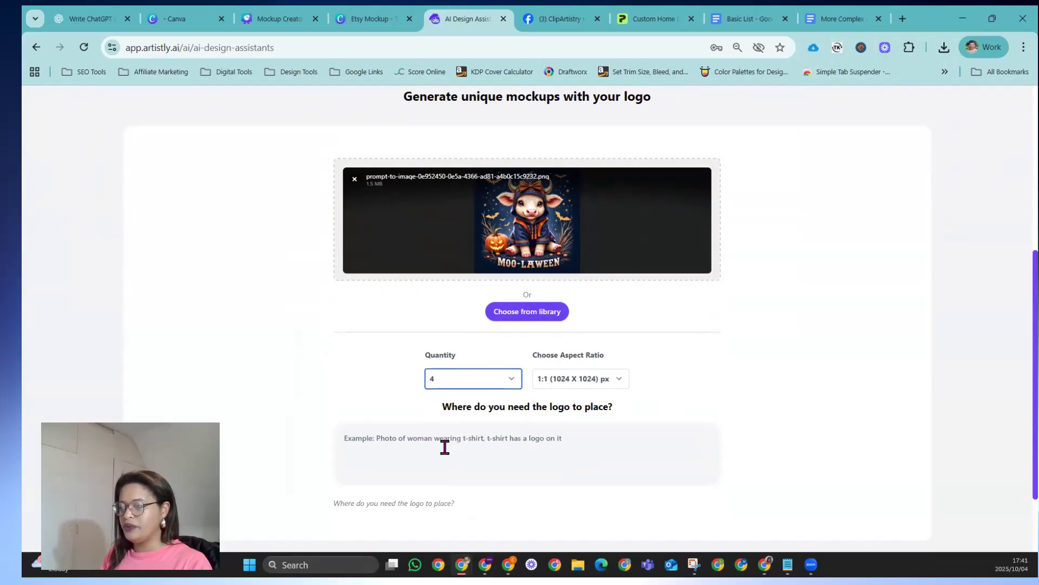
left_click(616, 387)
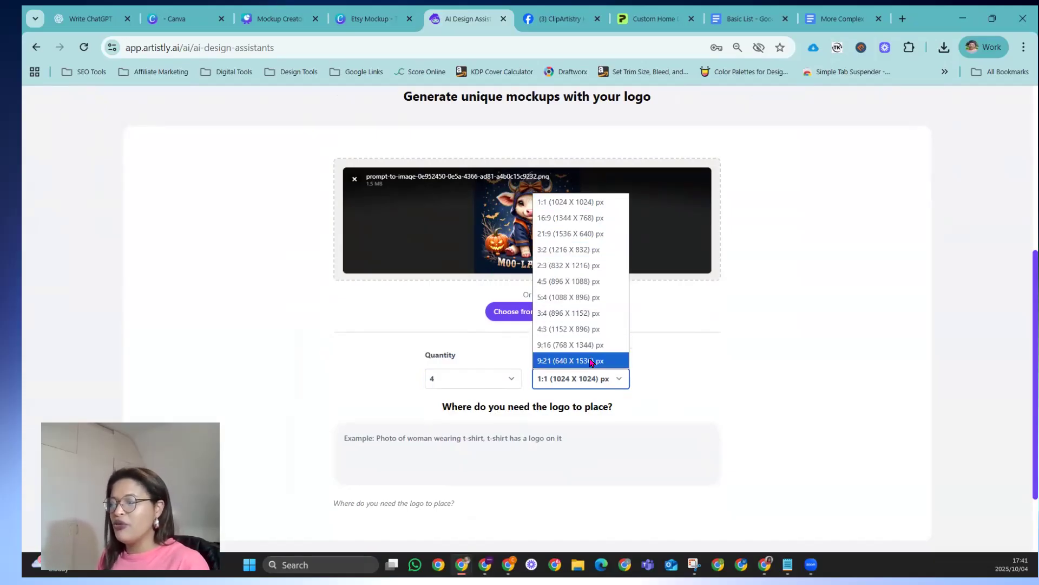
left_click(579, 389)
left_click(409, 449)
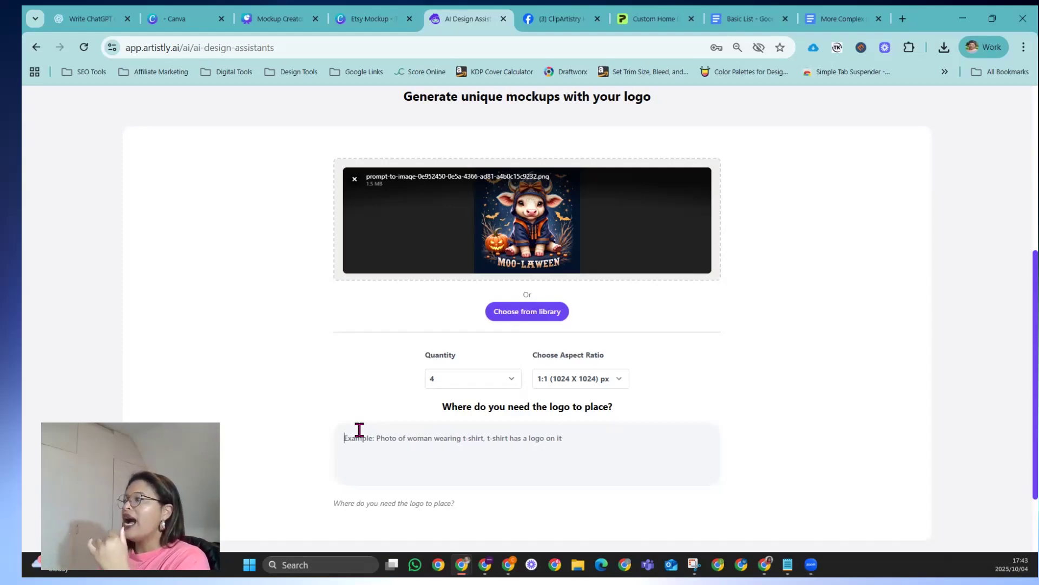
left_click(840, 20)
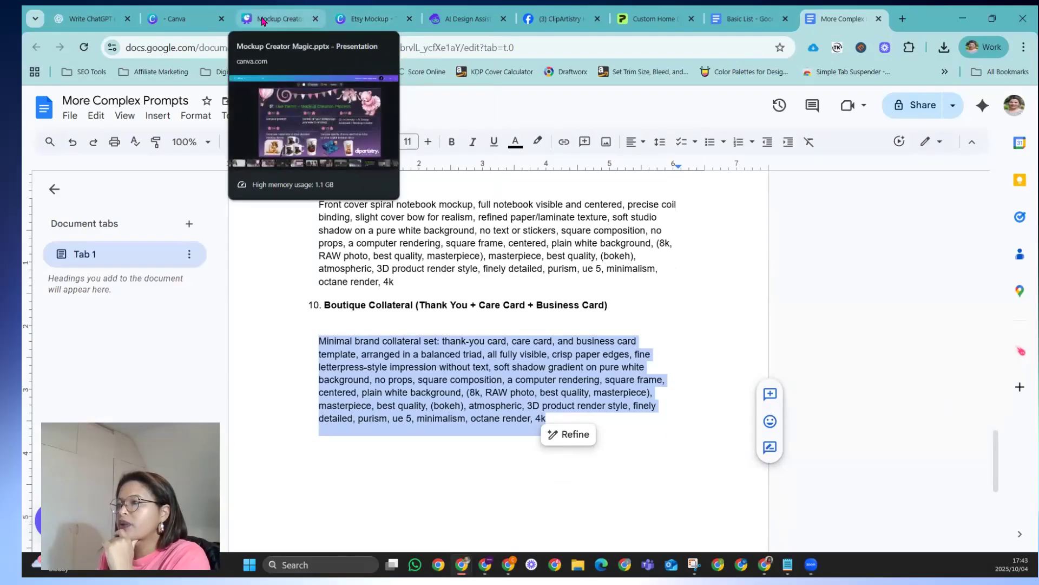
left_click(469, 19)
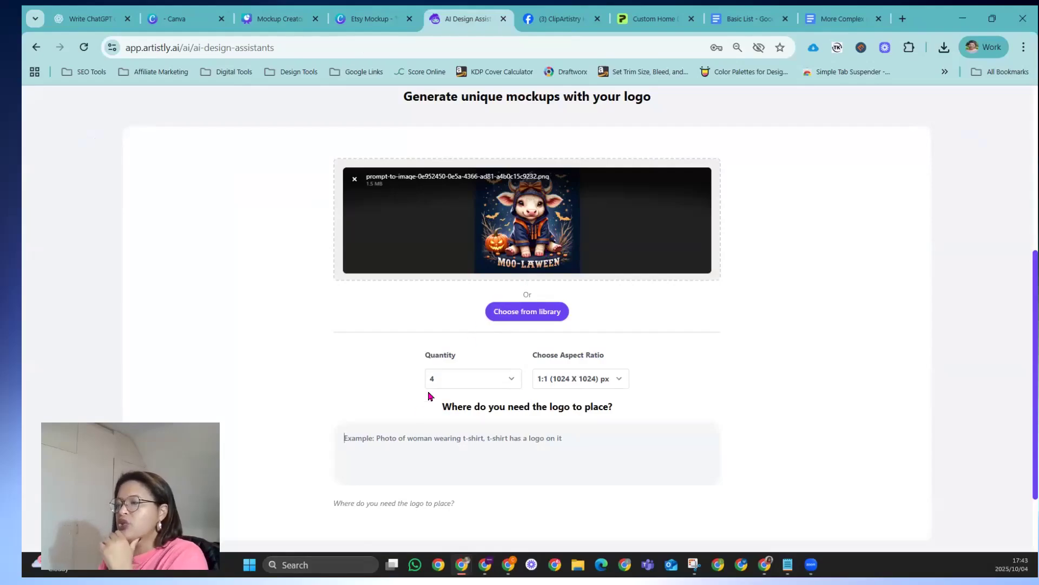
type("Cra")
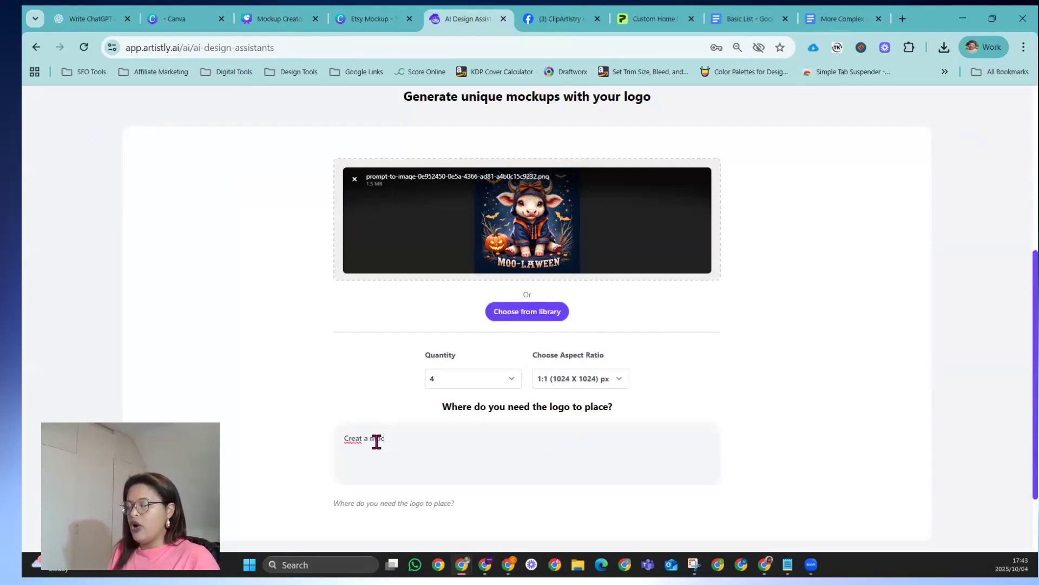
type("ate a mockup image")
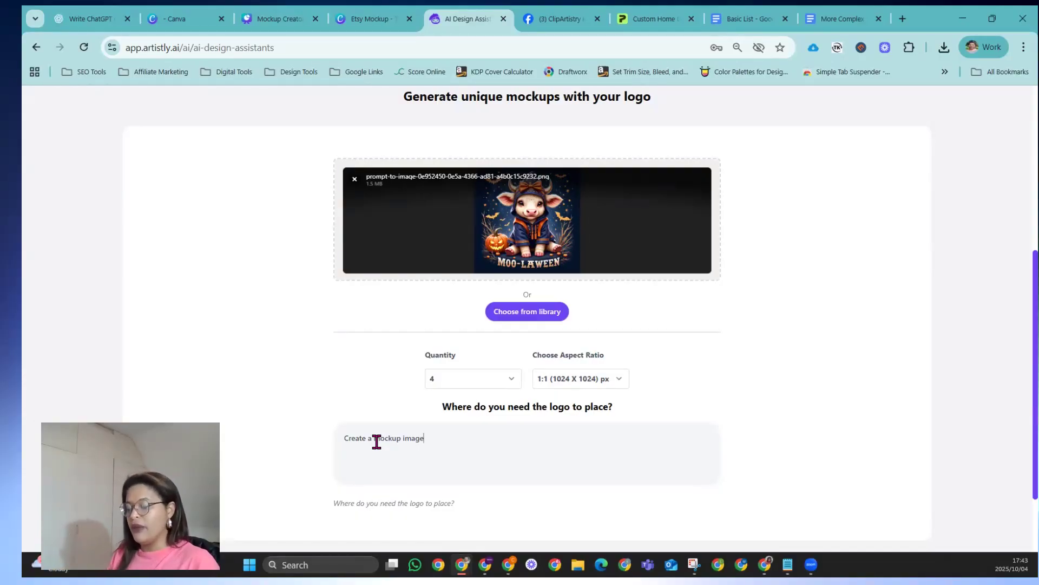
key("ctrl+a")
key("BackSpace")
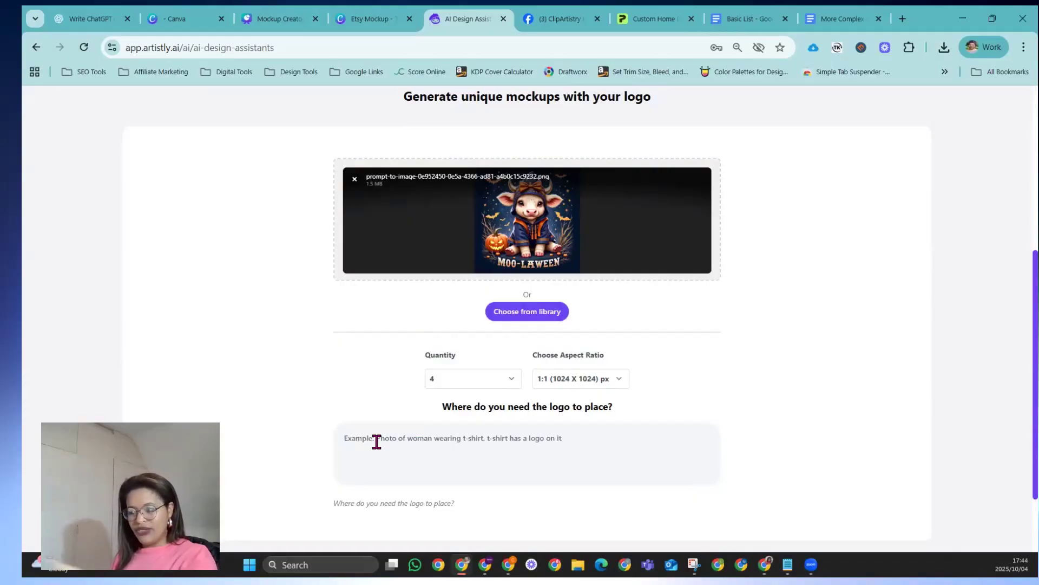
Enter the placement prompt "Create a mockup of a white ceramic 15oz mug placed on a desk next to a ipad" and generate the images.
type("C")
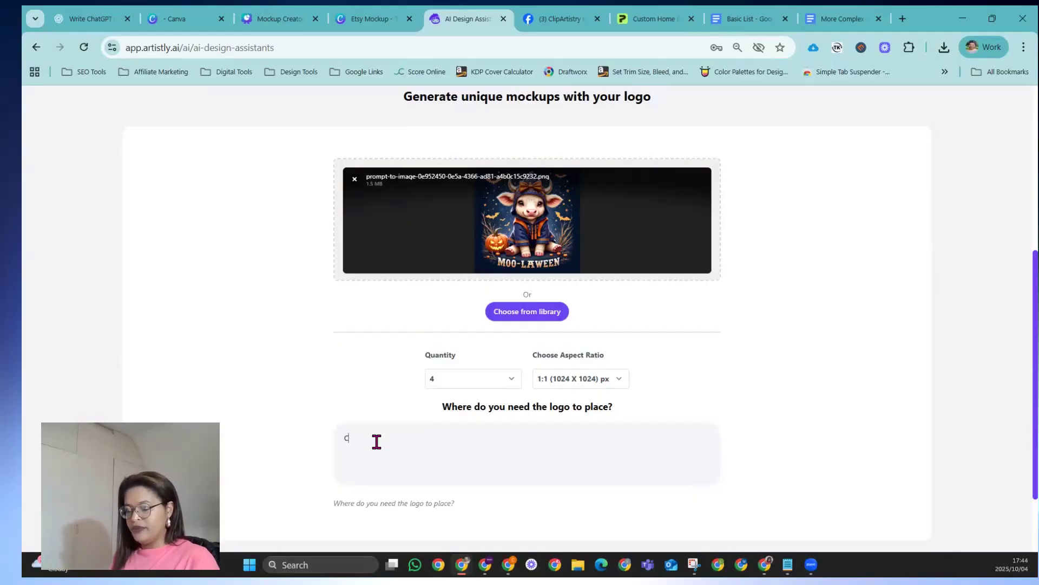
type("reate a mockup of a white ceramic mu")
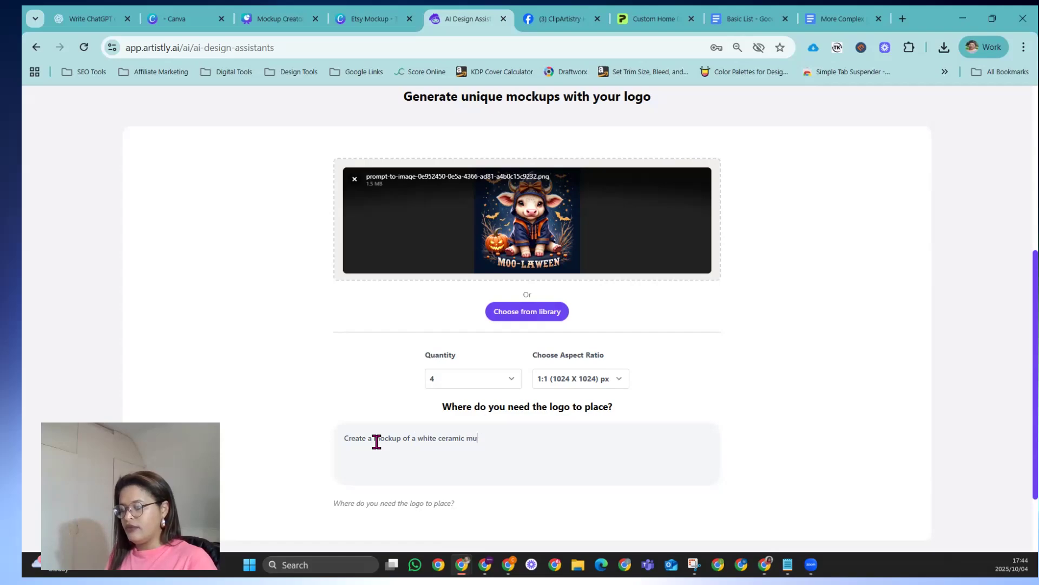
key("BackSpace")
key("BackSpace")
type("15oz")
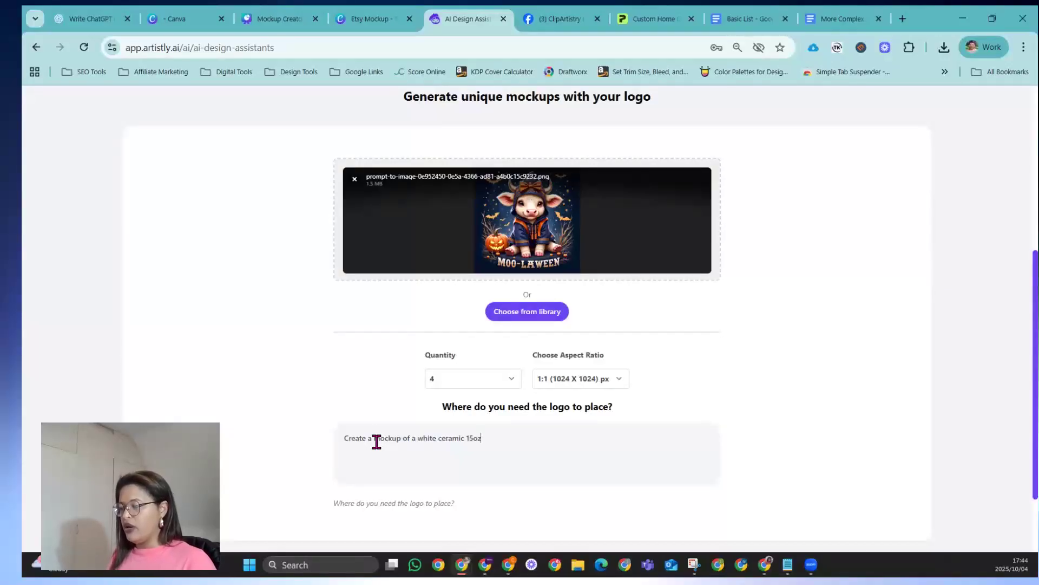
type("mug on a w")
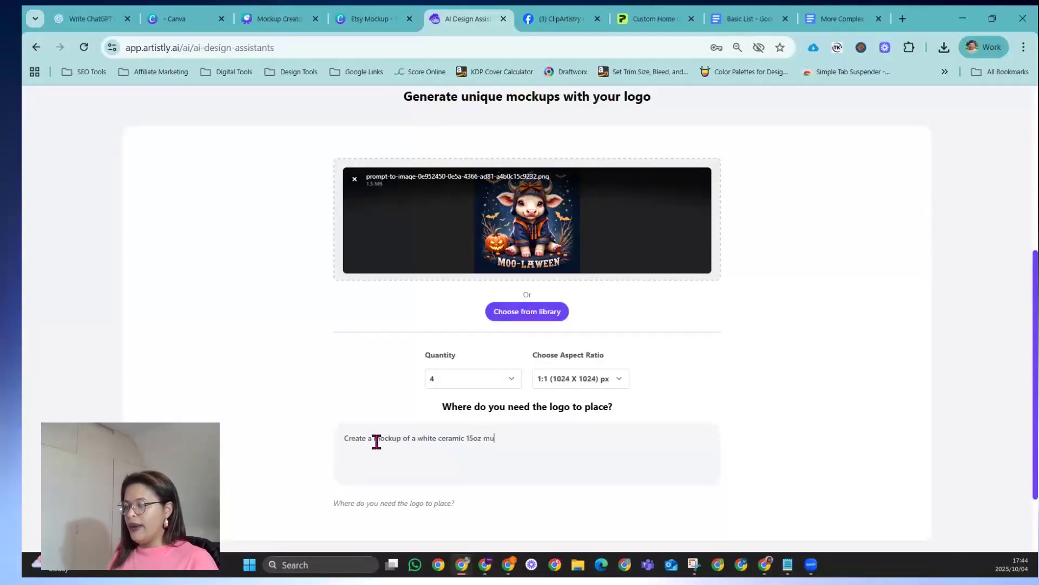
key("BackSpace")
key("BackSpace")
key("BackSpace")
key("BackSpace")
key("BackSpace")
key("BackSpace")
type("placed on a desk nex")
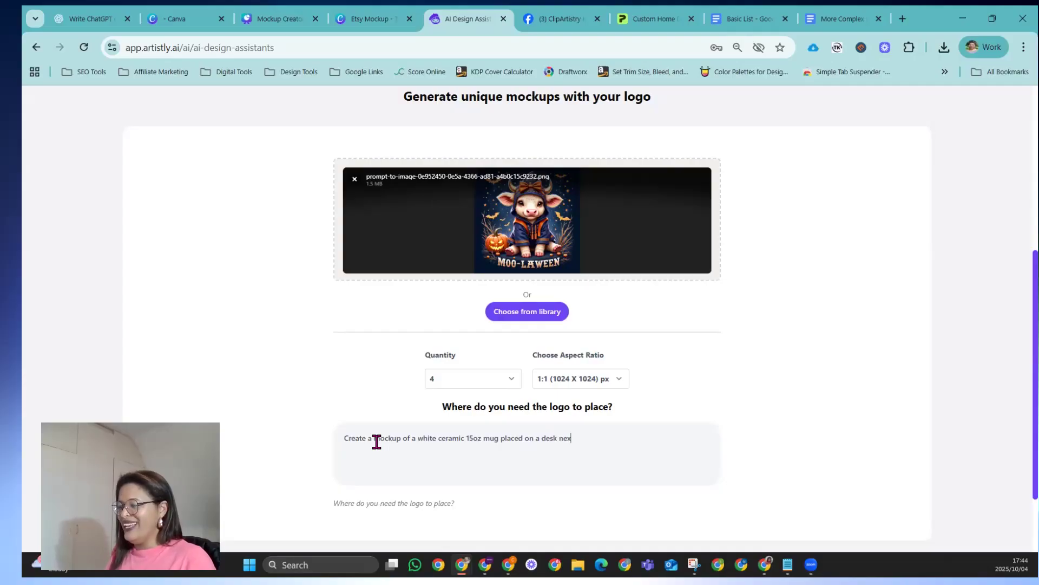
type("t to a ")
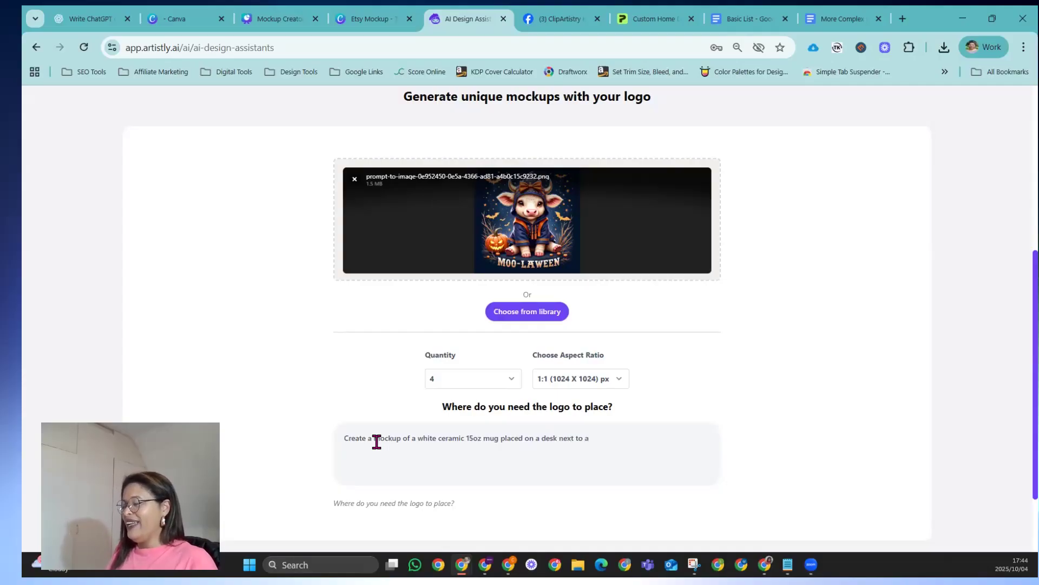
type("ipad")
scroll(583, 450, "down", 1)
left_click(526, 512)
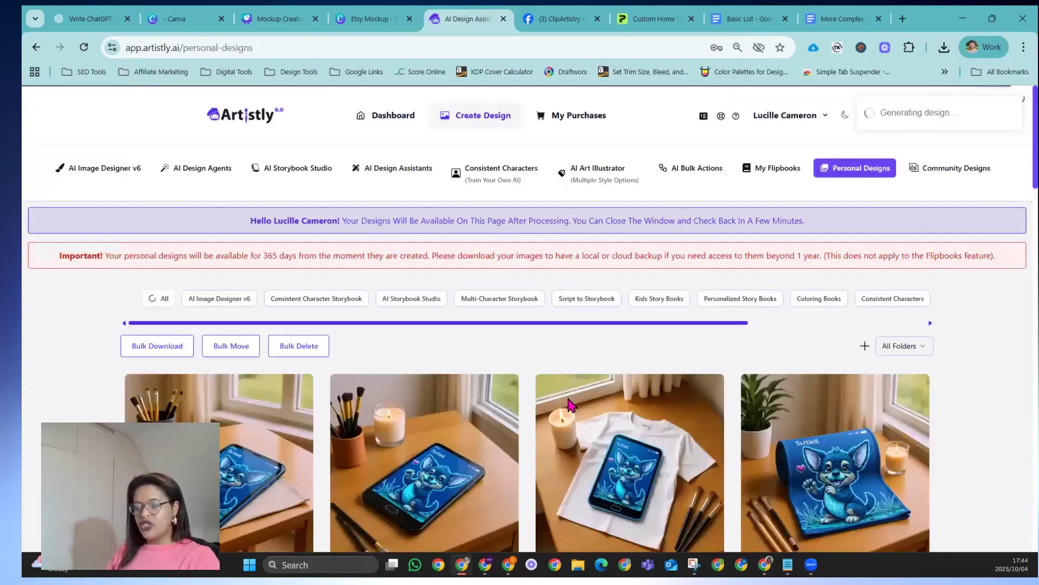
Copy the prompt text under White Ceramic Mug (Sublimation Design) from the More Complex Prompts document.
left_click(843, 16)
scroll(595, 294, "up", 10)
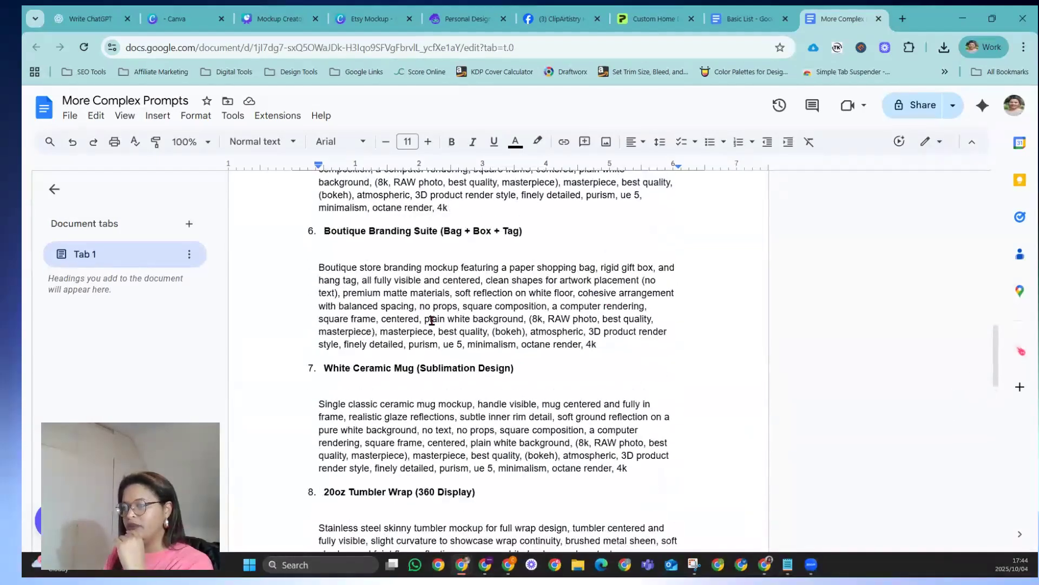
left_click_drag(629, 467, 315, 403)
key("ctrl+c")
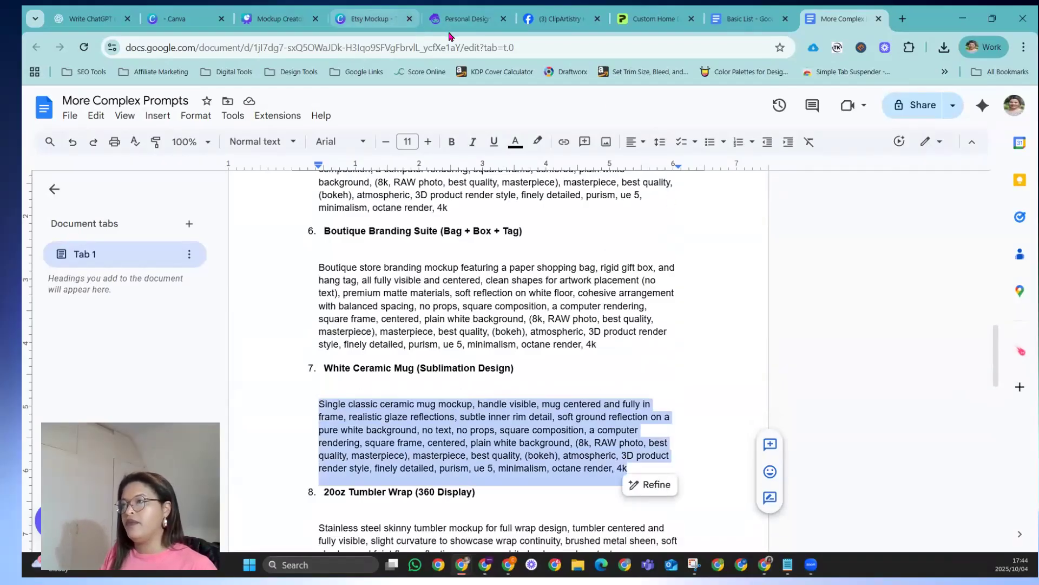
Return to Artistly and open the Mockup Creator design assistant for another mockup.
left_click(465, 18)
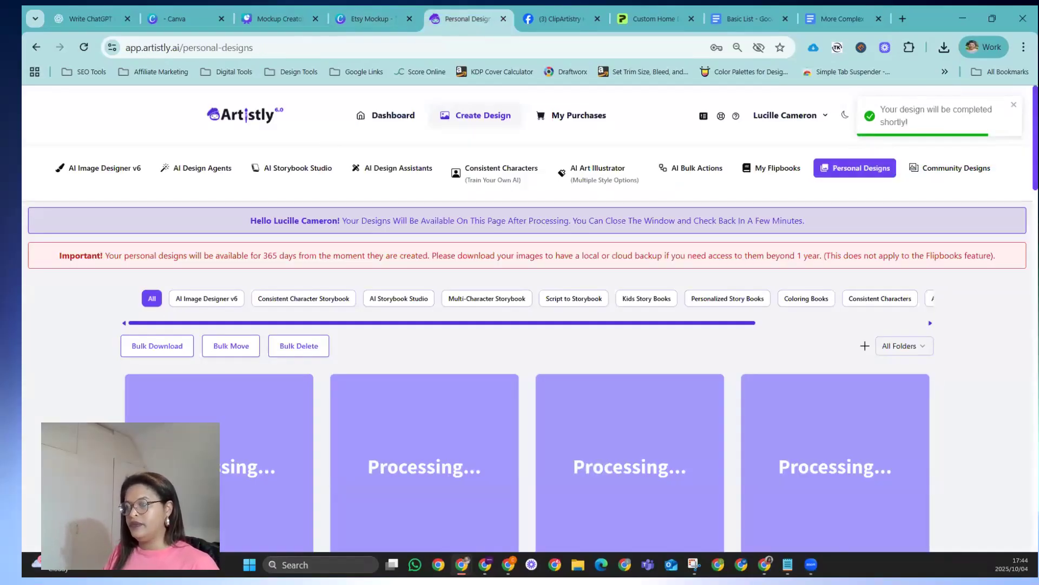
left_click(392, 169)
left_click(129, 301)
scroll(132, 302, "down", 2)
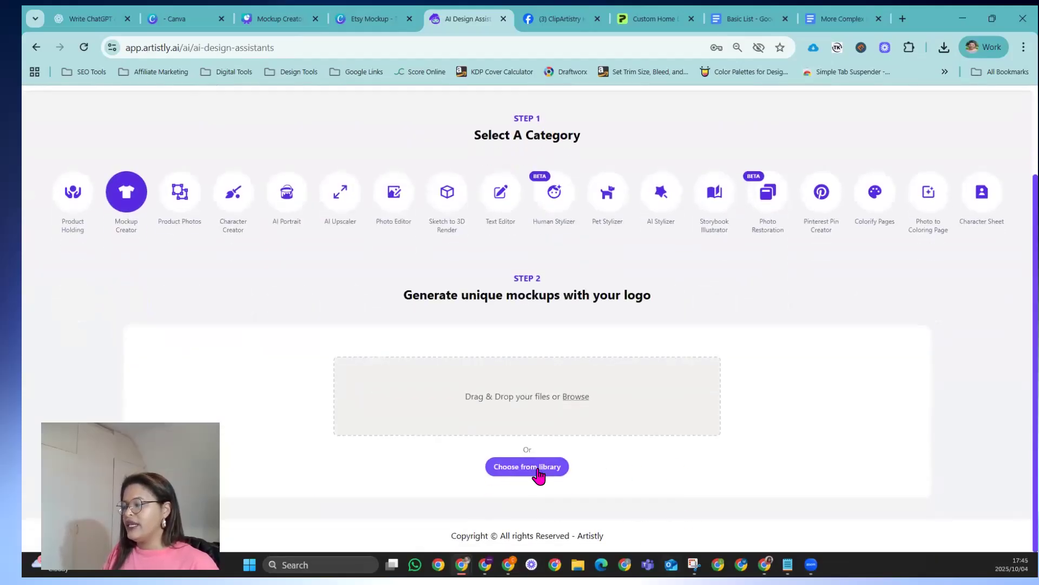
Load the first sitting dog image from the media library's Animals folder as the mockup logo.
left_click(537, 469)
left_click(321, 159)
left_click(303, 203)
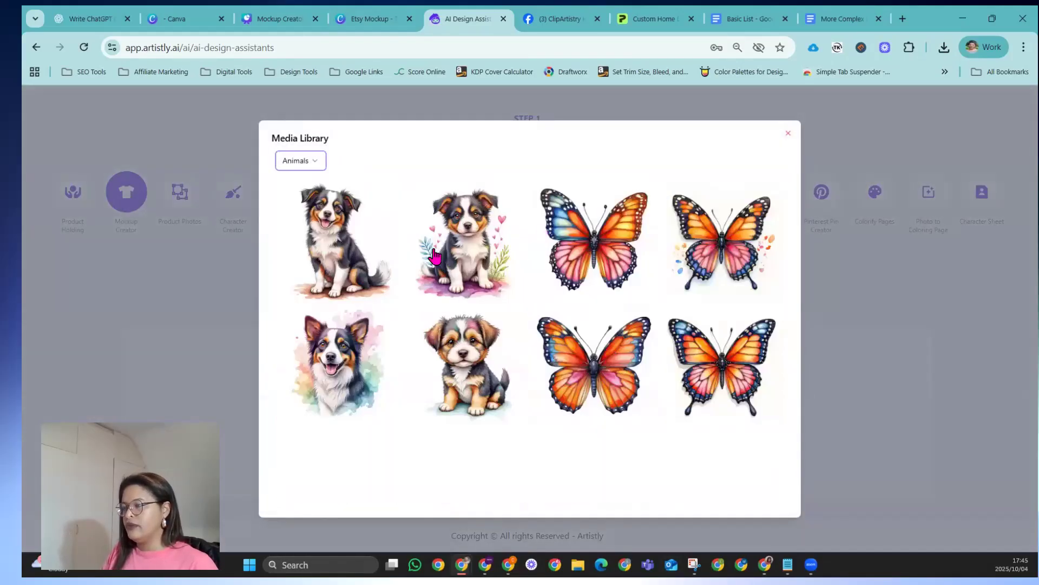
left_click(328, 209)
scroll(557, 454, "down", 4)
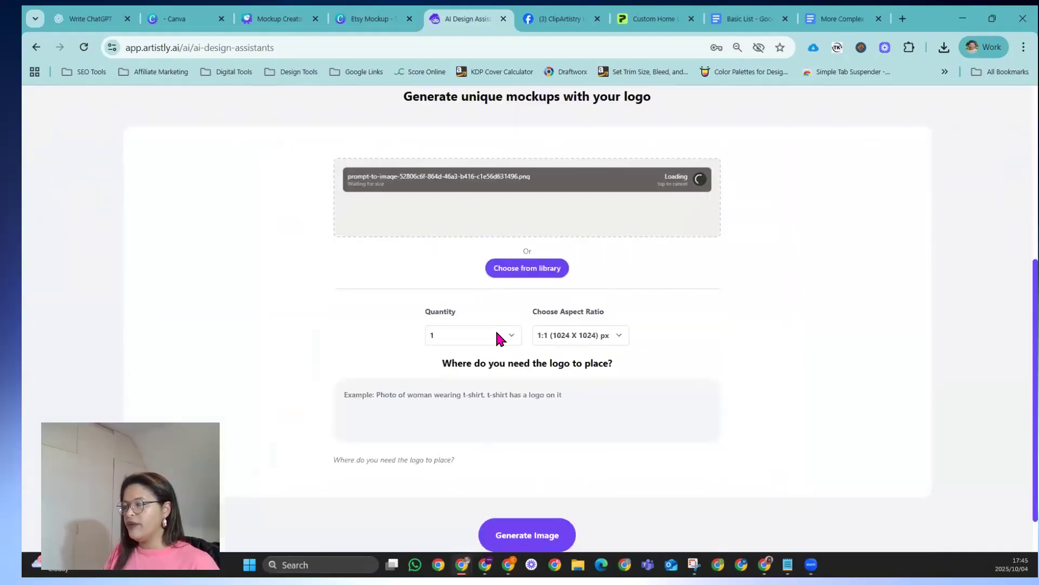
Set the mockup quantity to 4, paste the copied classic ceramic mug prompt as the logo placement, and generate the images.
left_click(499, 335)
left_click(452, 436)
left_click(444, 441)
key("ctrl+v")
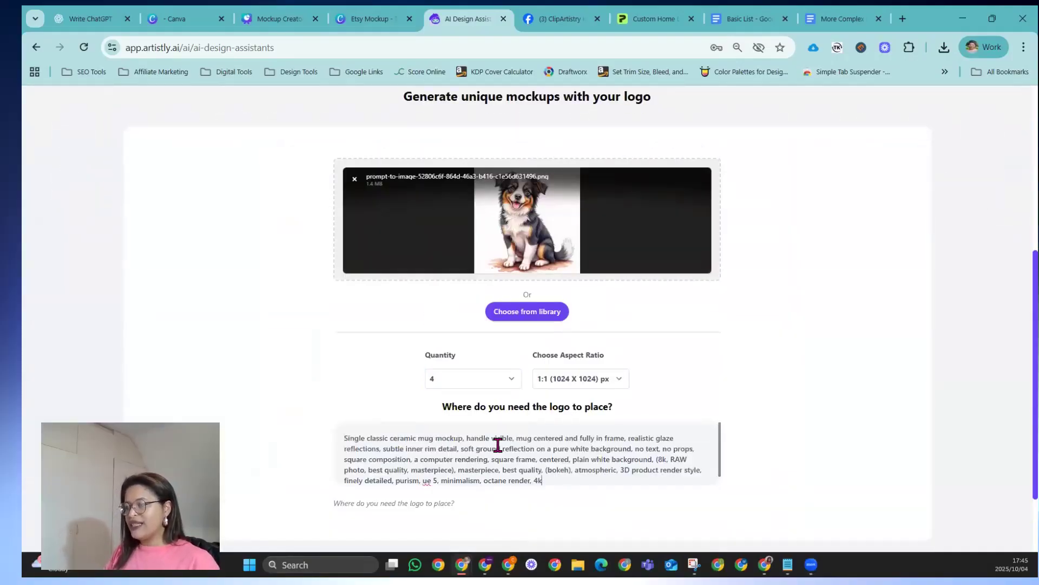
scroll(778, 433, "down", 2)
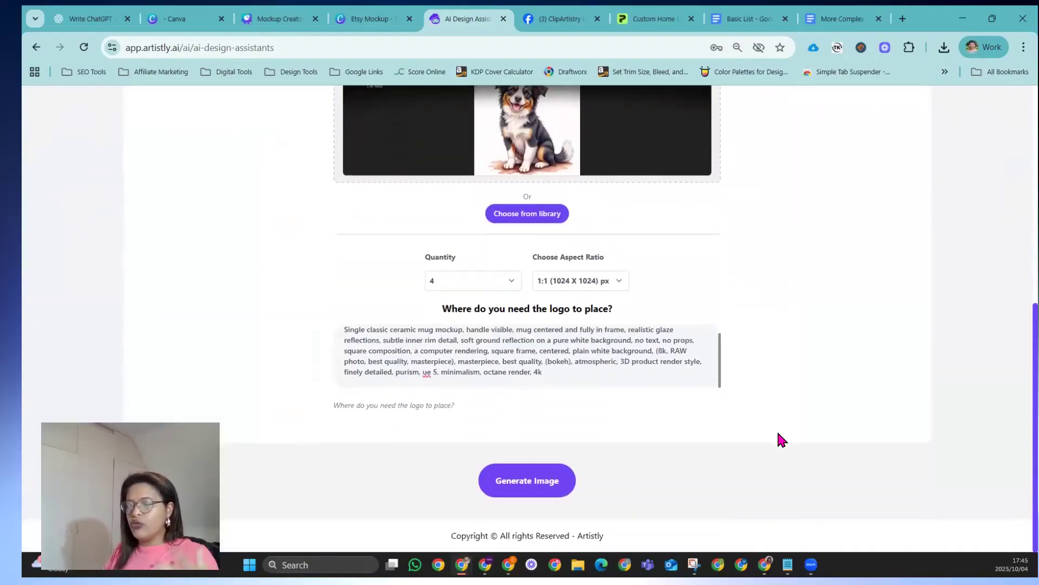
left_click(541, 479)
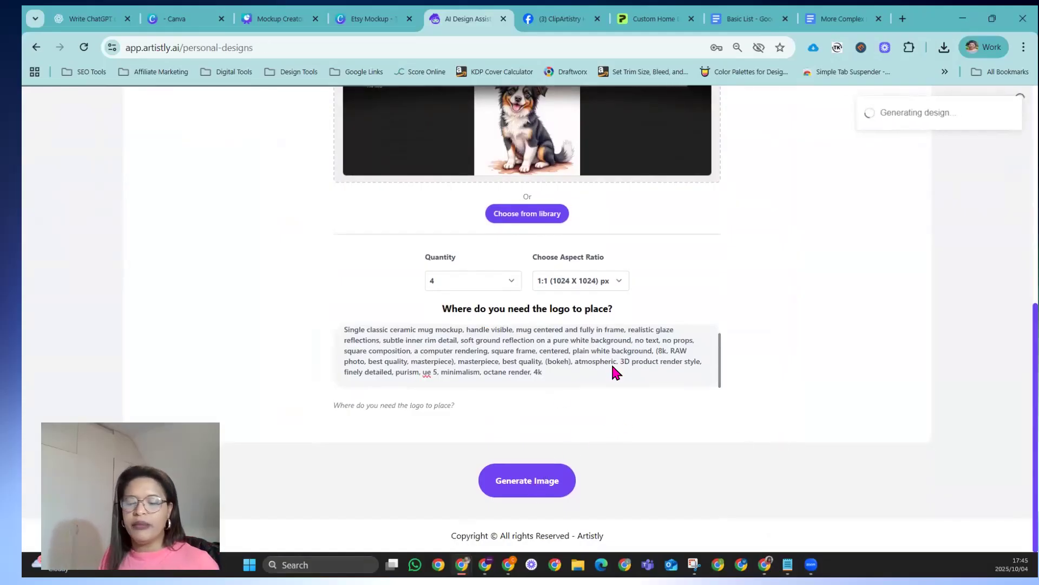
Open the first Moo-Laween mug mockup's details and inspect its image at full size in a separate browser tab.
scroll(576, 395, "down", 7)
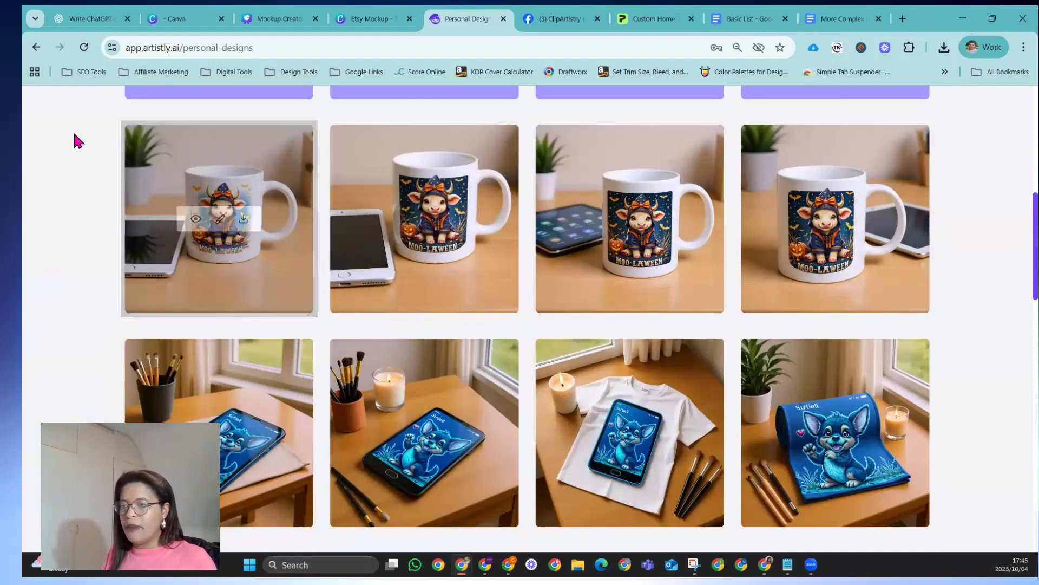
left_click(192, 220)
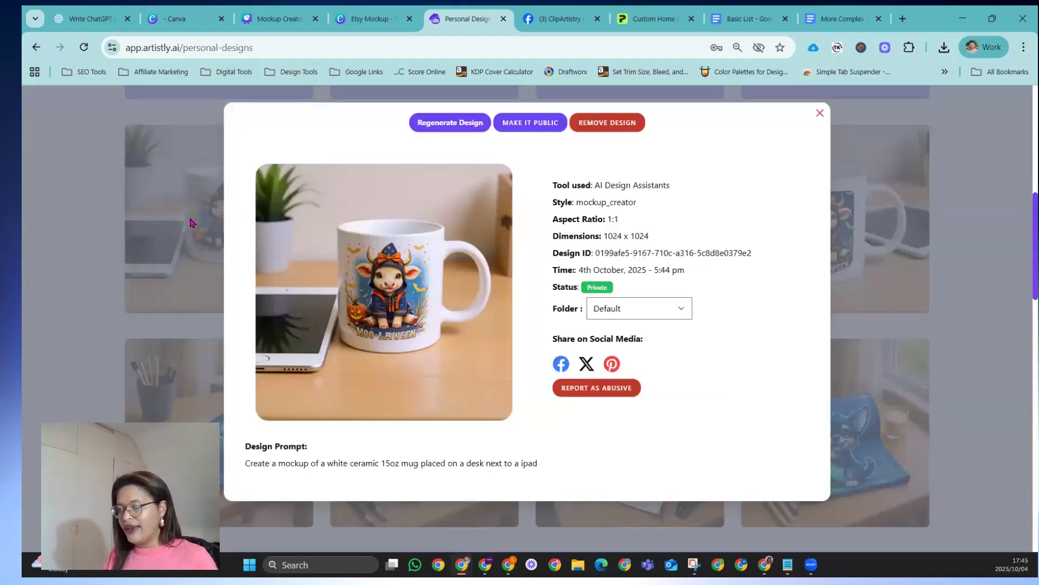
right_click(341, 235)
left_click(372, 250)
left_click(327, 23)
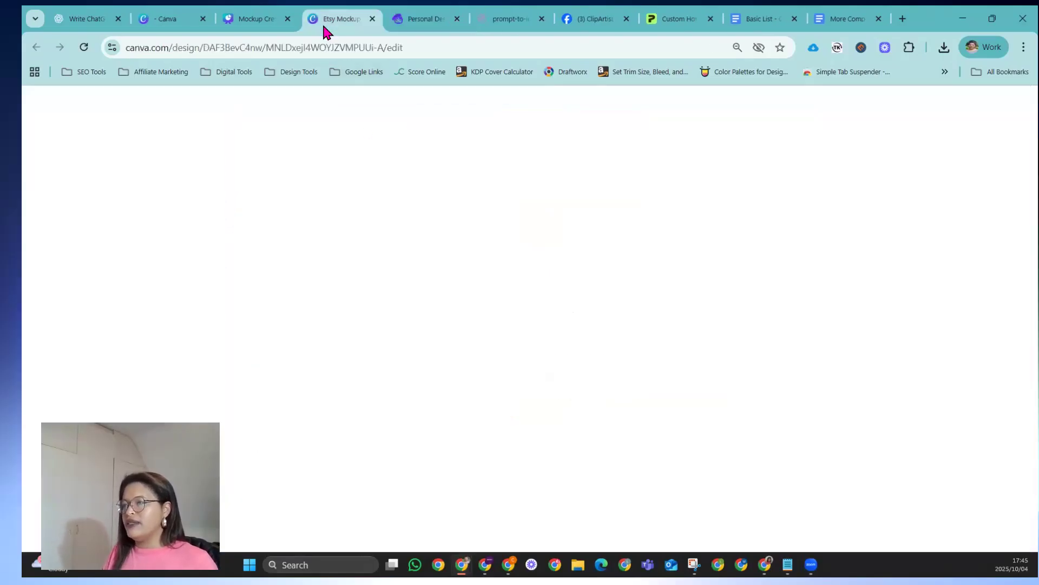
left_click(400, 24)
left_click(508, 20)
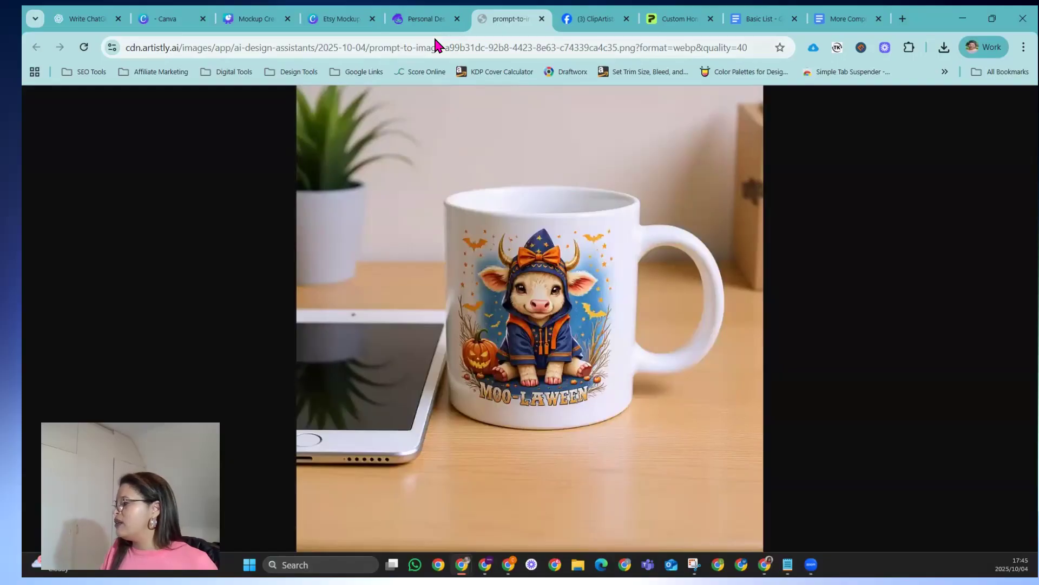
left_click(425, 22)
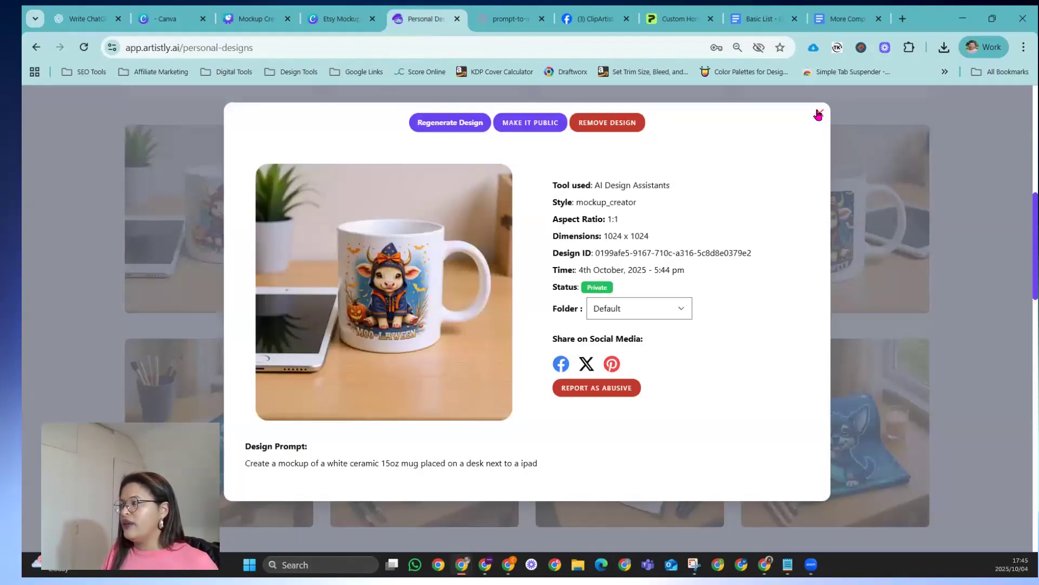
left_click(819, 112)
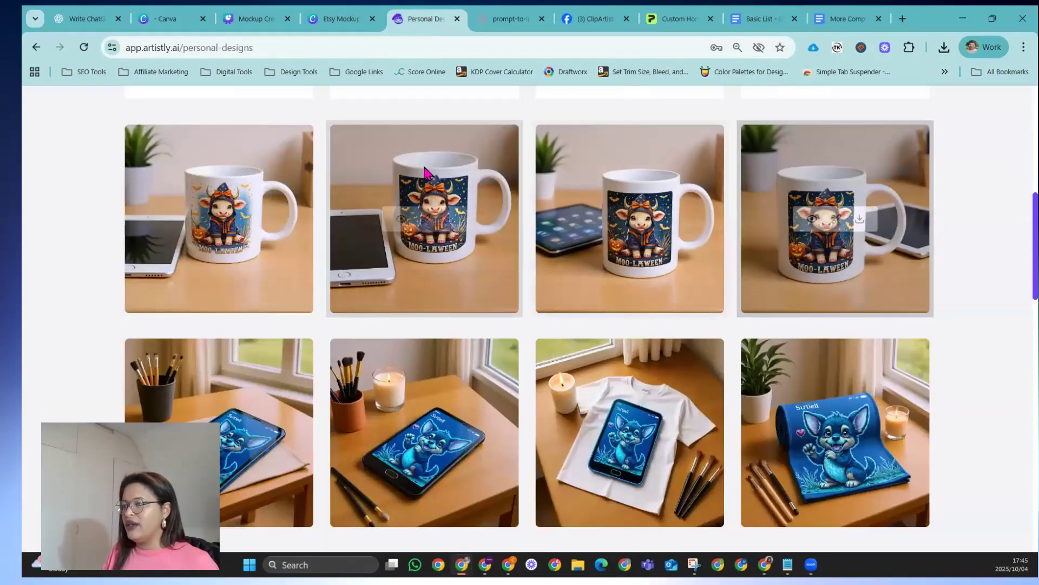
Examine the newest sitting dog mug mockups in Personal Designs.
mouse_move(445, 196)
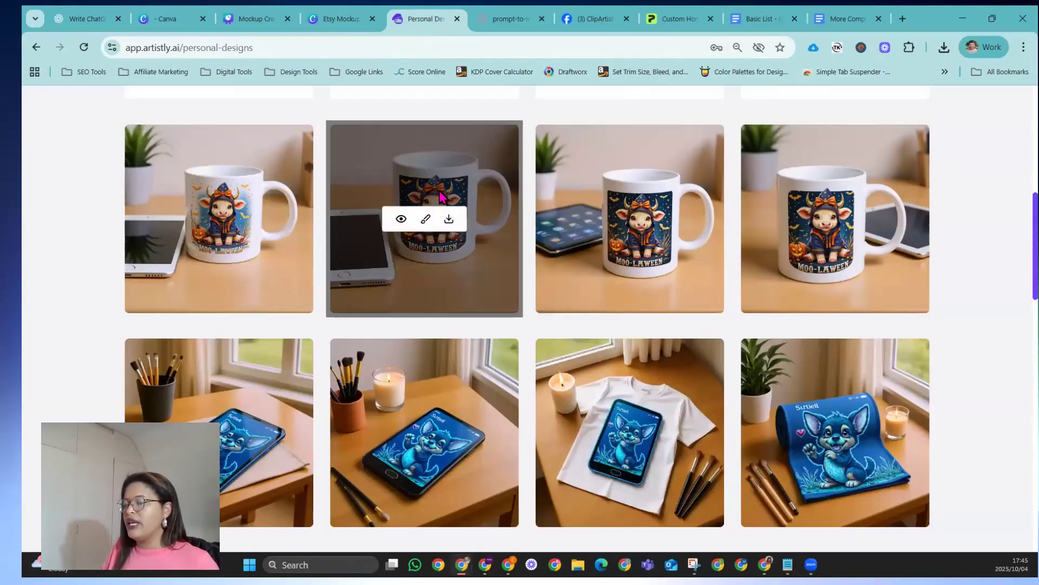
scroll(431, 225, "up", 4)
scroll(795, 272, "up", 1)
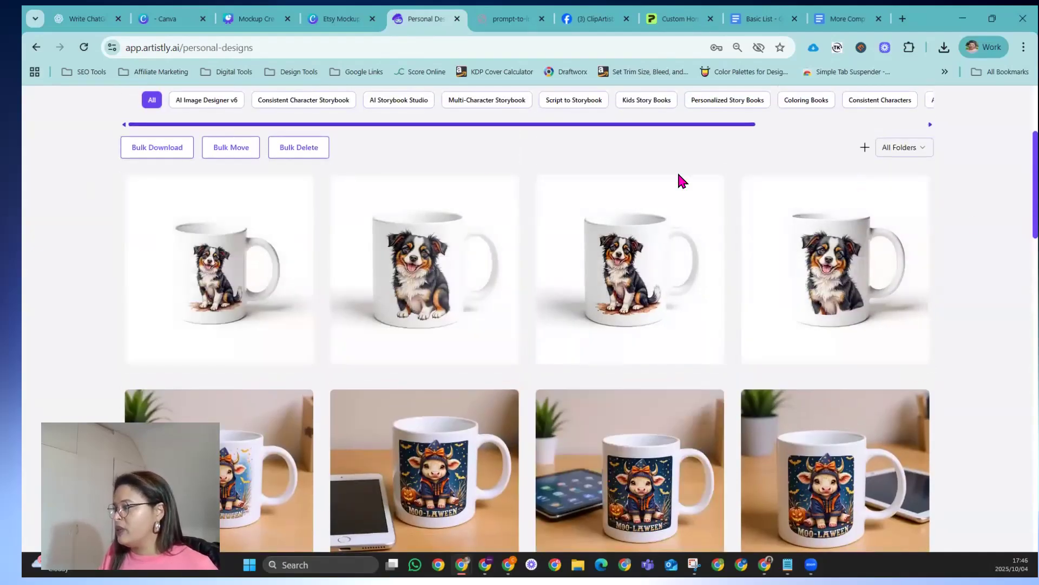
Switch to the More Complex Prompts document and highlight the White Ceramic Mug (Sublimation Design) prompt text for review.
left_click(847, 18)
scroll(493, 379, "down", 1)
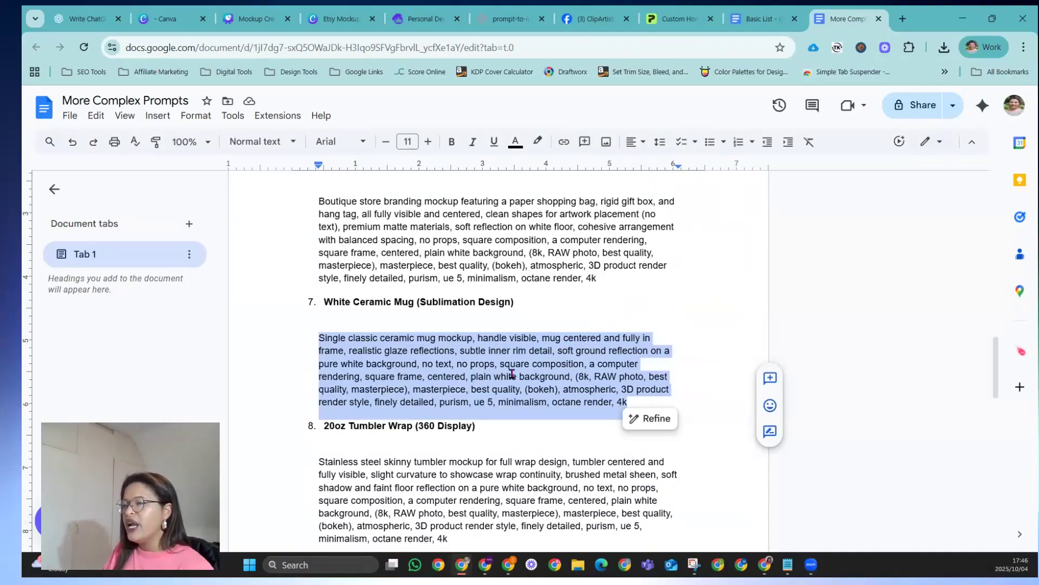
scroll(515, 357, "down", 1)
left_click(527, 319)
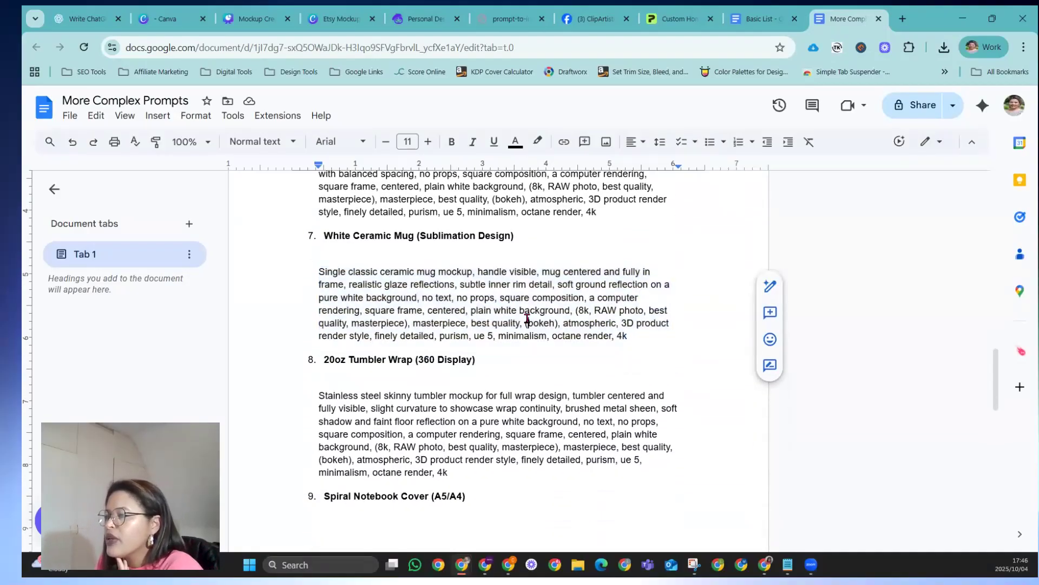
left_click_drag(615, 333, 308, 266)
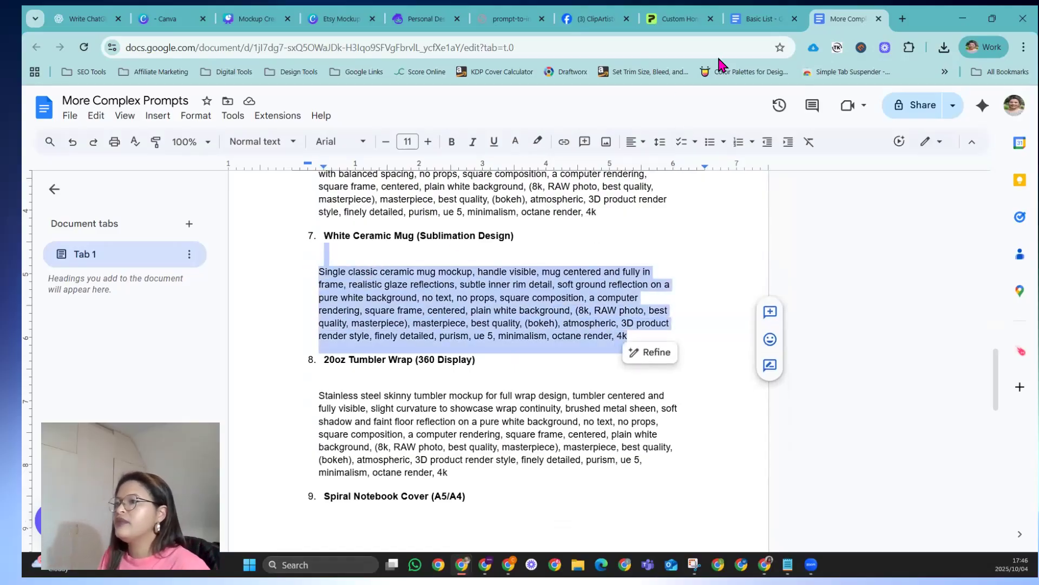
Return to Artistly's Personal Designs and compare the dog mug mockups with the Moo-Laween mug mockups.
left_click(410, 24)
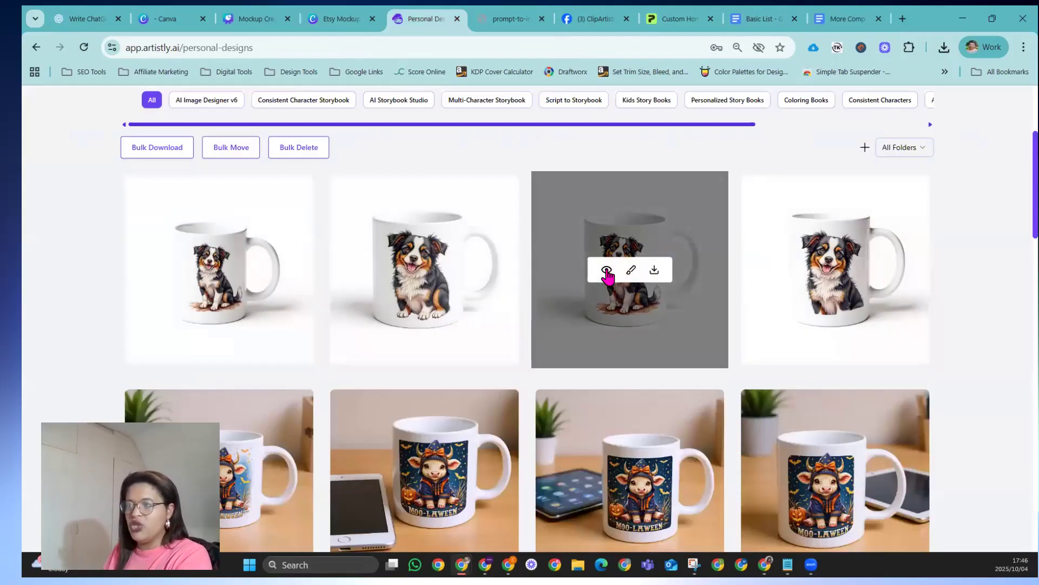
scroll(868, 478, "down", 1)
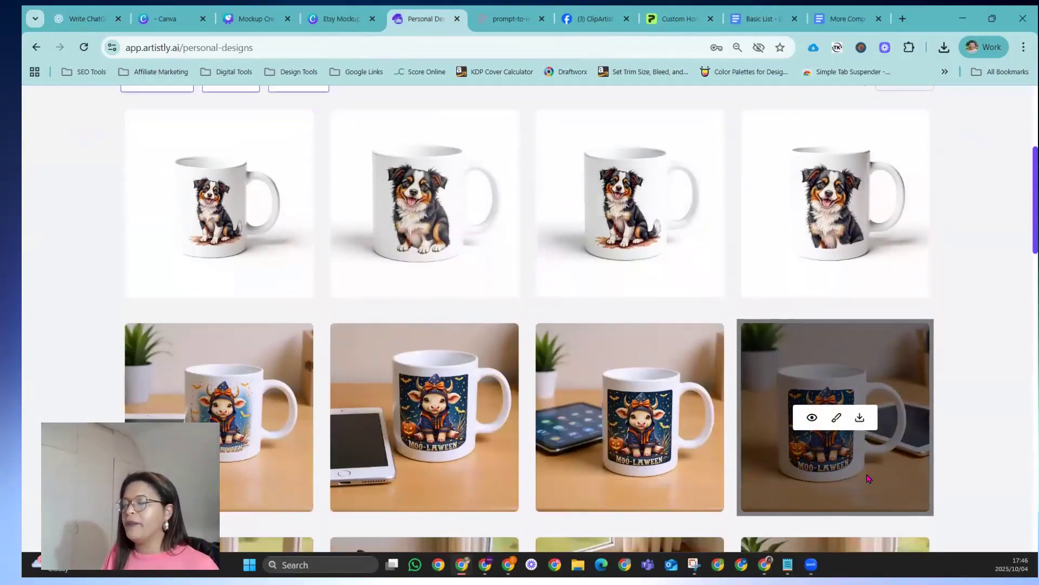
scroll(549, 338, "down", 1)
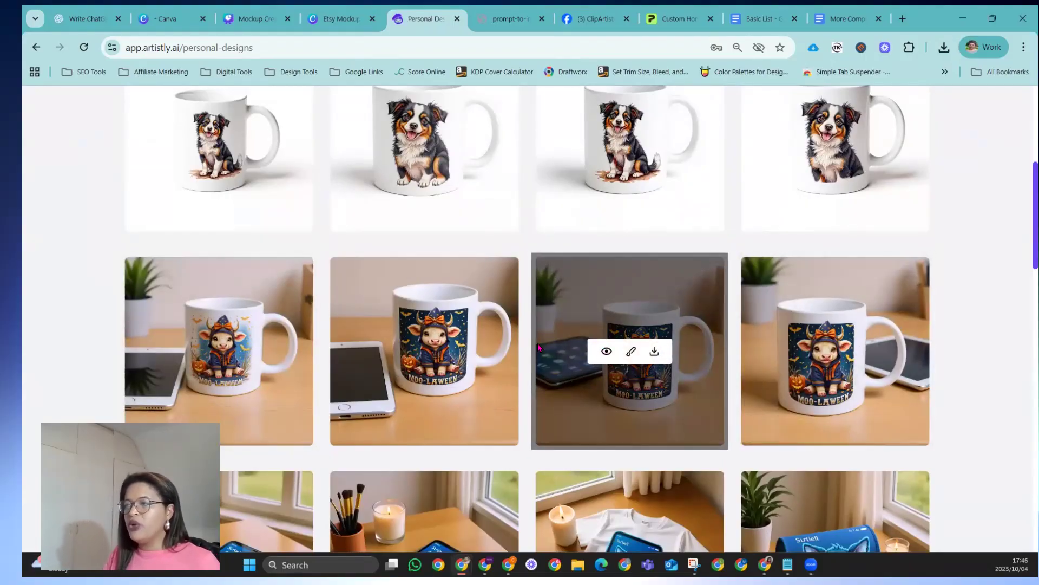
scroll(493, 227, "up", 4)
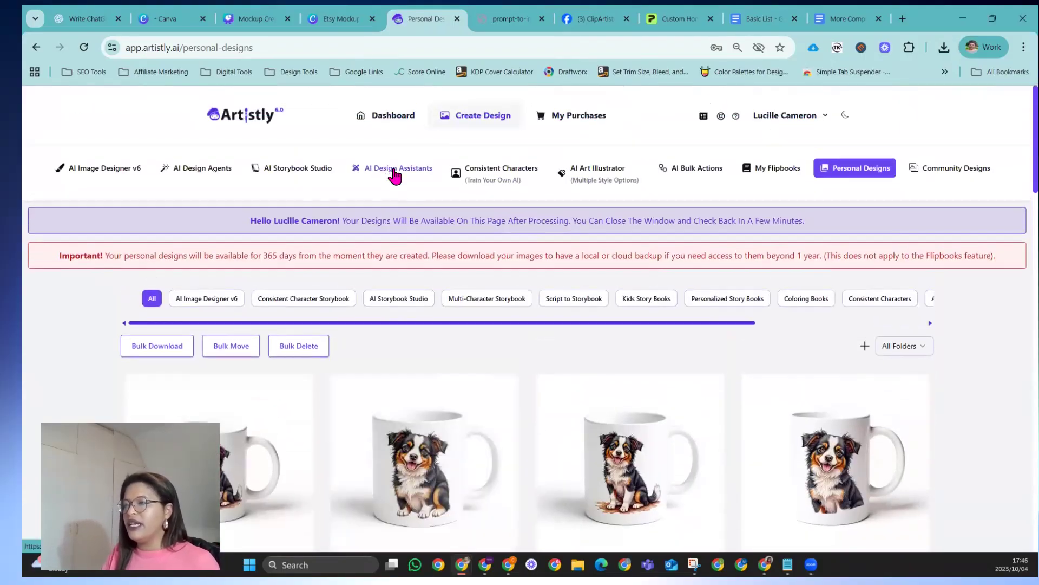
Open Artistly's AI Design Assistants, and copy prompt 12, the framed art print in a boho living room, from the Basic List document.
left_click(394, 171)
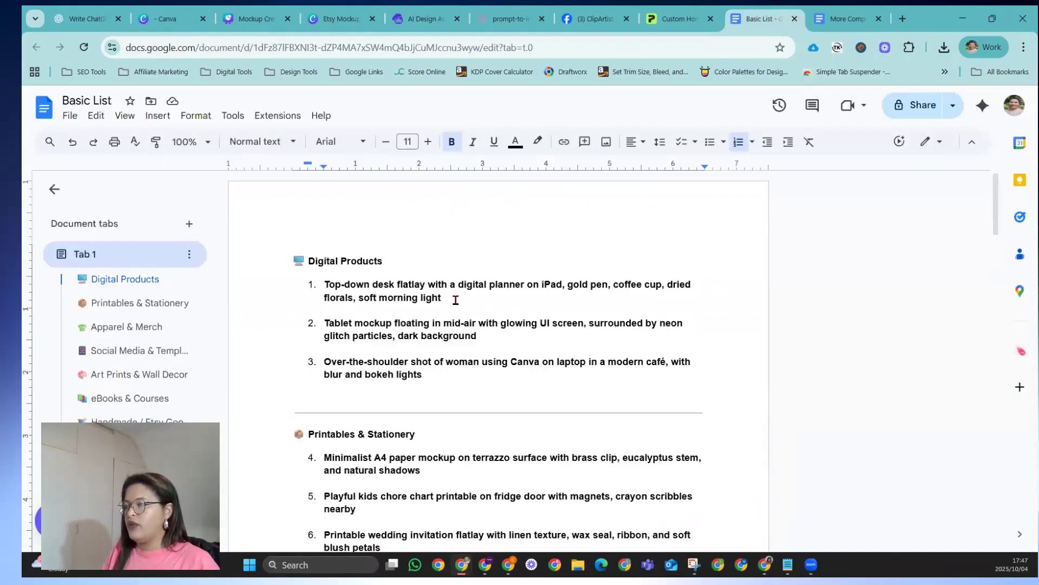
scroll(455, 299, "down", 10)
scroll(428, 375, "down", 4)
scroll(417, 330, "up", 1)
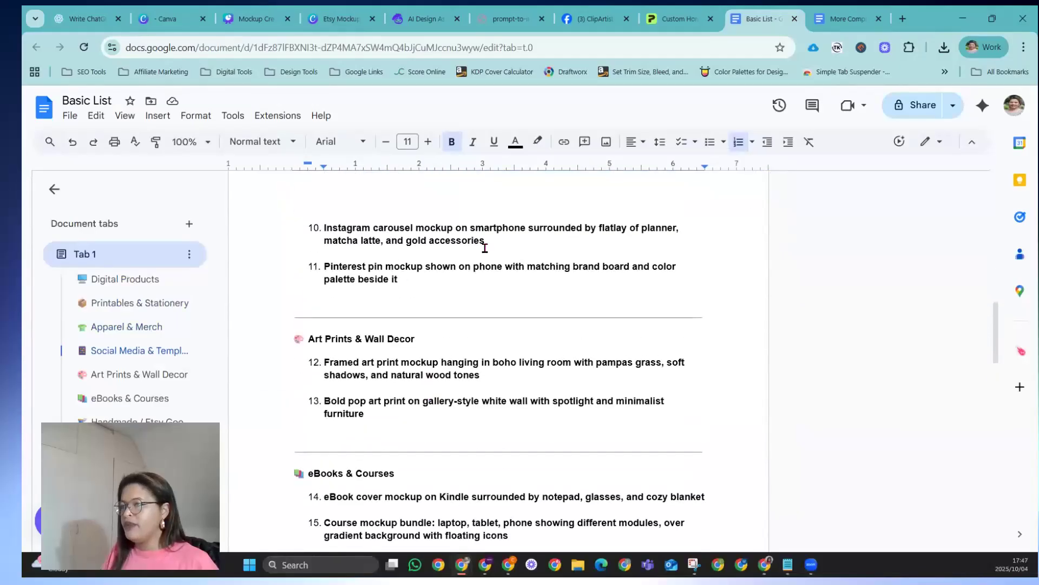
scroll(444, 266, "down", 1)
left_click_drag(481, 309, 297, 297)
key("ctrl+c")
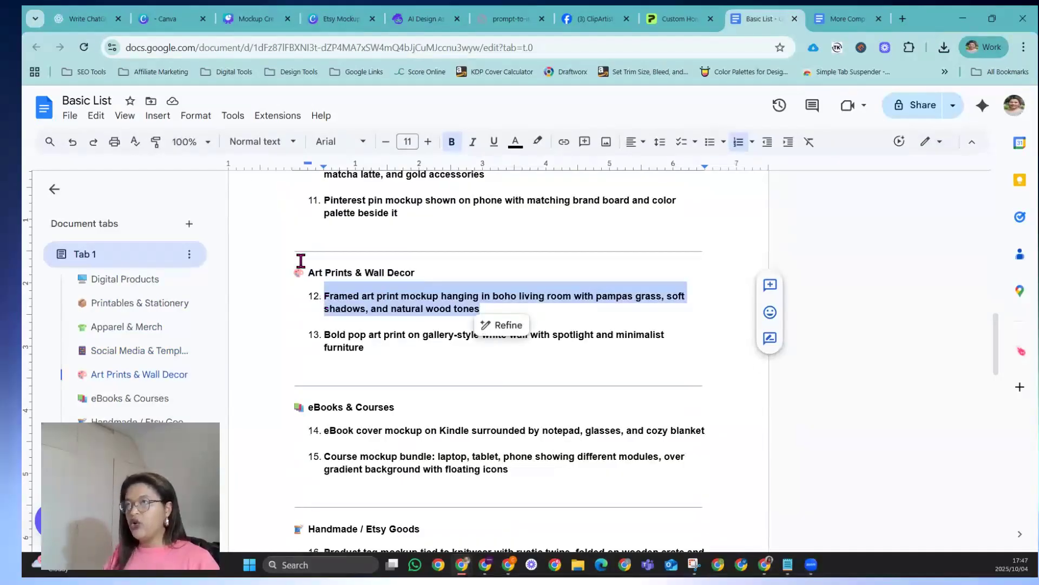
Back in Artistly, load the girl in a straw hat with a cricket bat from the media library's Sports folder as the mockup logo.
left_click(423, 18)
left_click(528, 467)
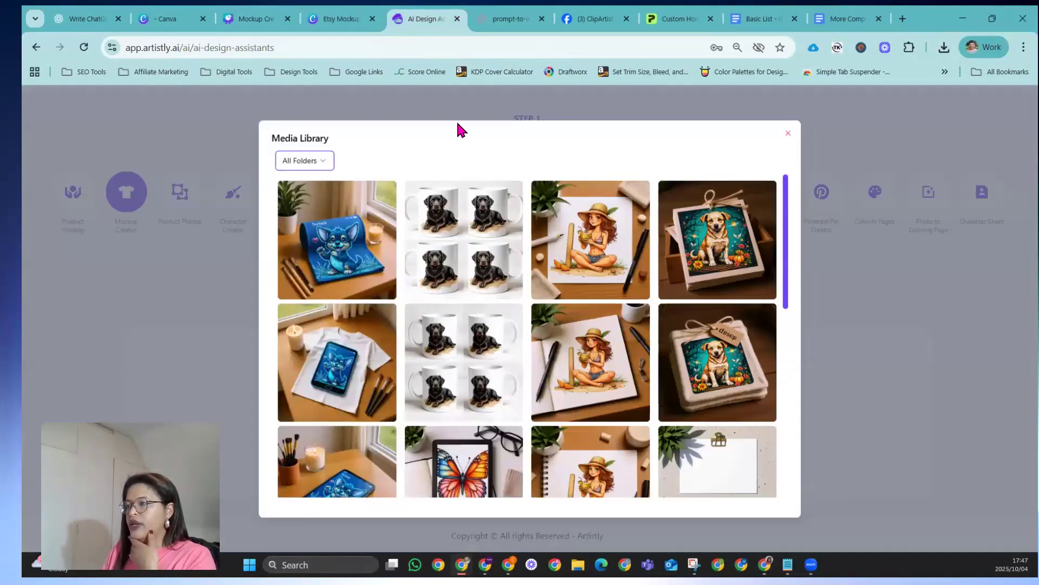
left_click(317, 161)
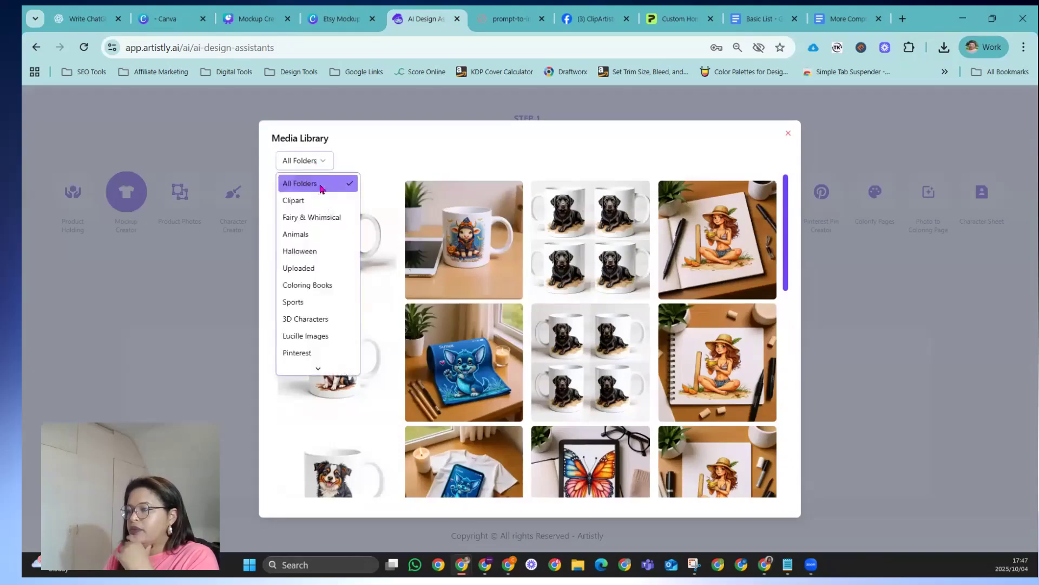
left_click(315, 301)
scroll(590, 310, "down", 3)
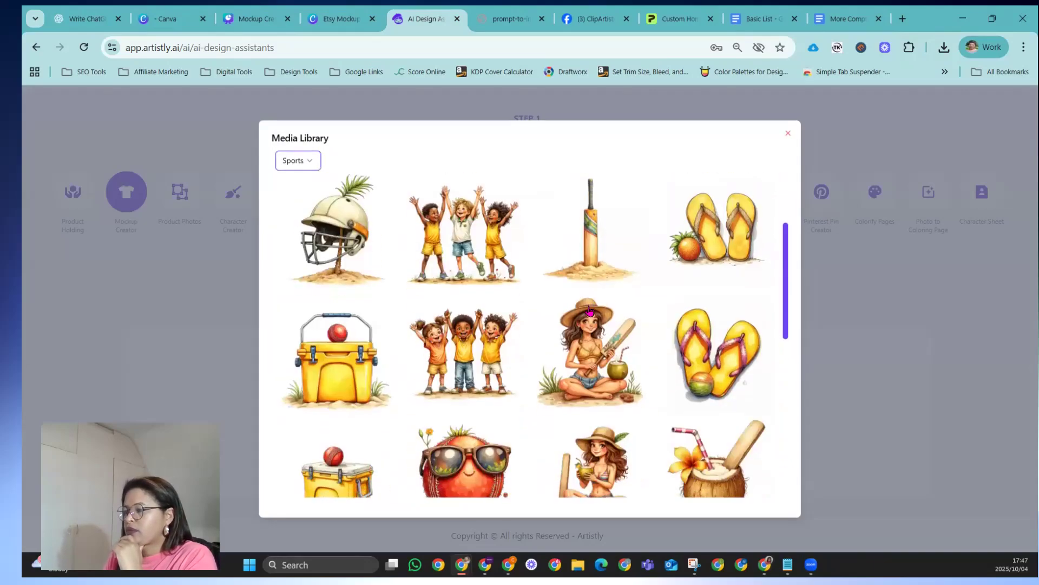
scroll(590, 310, "down", 3)
scroll(590, 310, "down", 2)
scroll(590, 310, "down", 2)
scroll(590, 310, "up", 5)
left_click(593, 311)
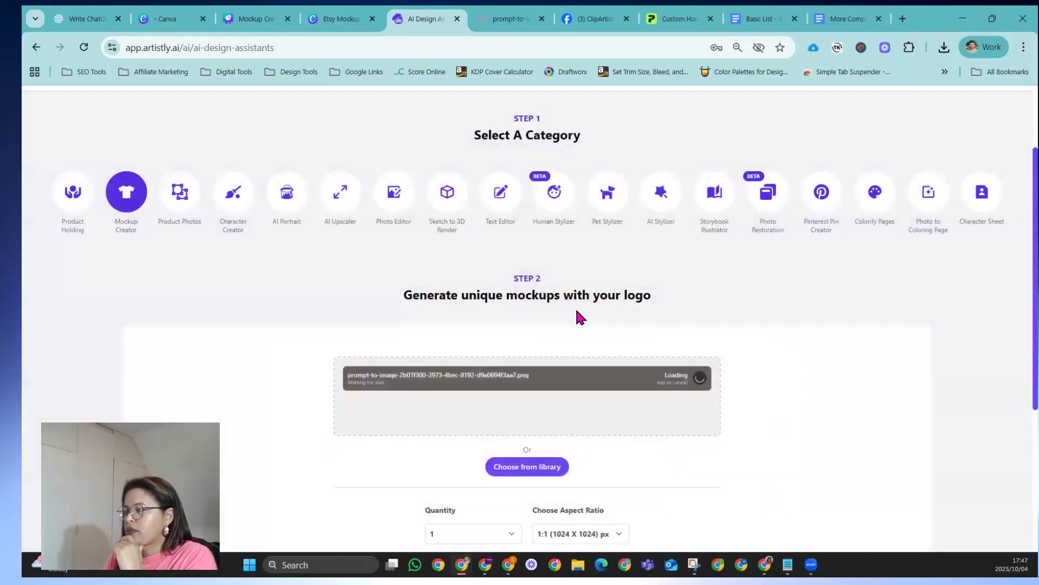
Set the quantity to 4, paste the framed art print boho living room prompt, and generate the mockup images.
scroll(534, 448, "down", 2)
left_click(506, 446)
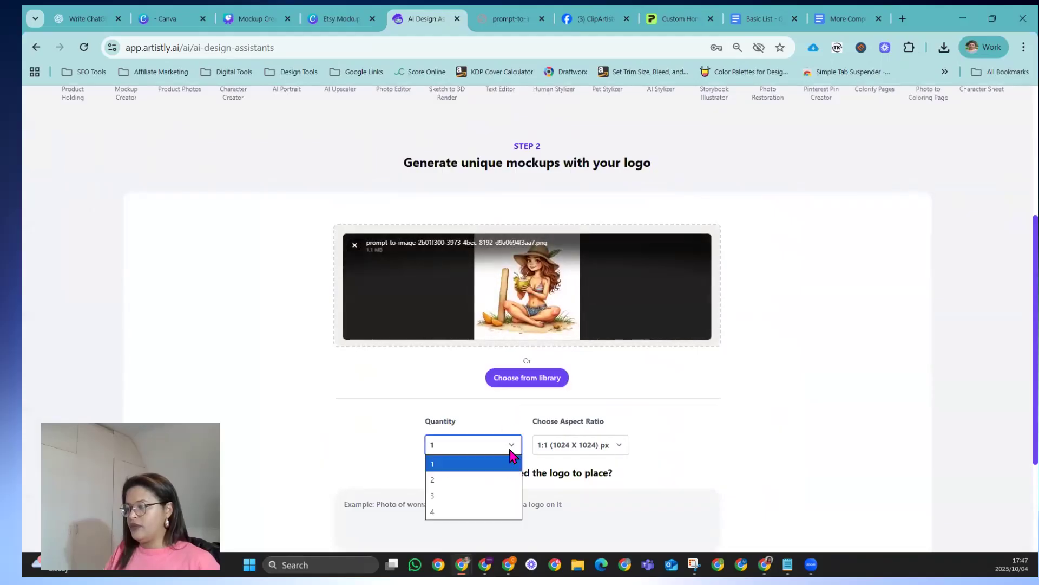
left_click(437, 508)
left_click(437, 508)
key("ctrl+v")
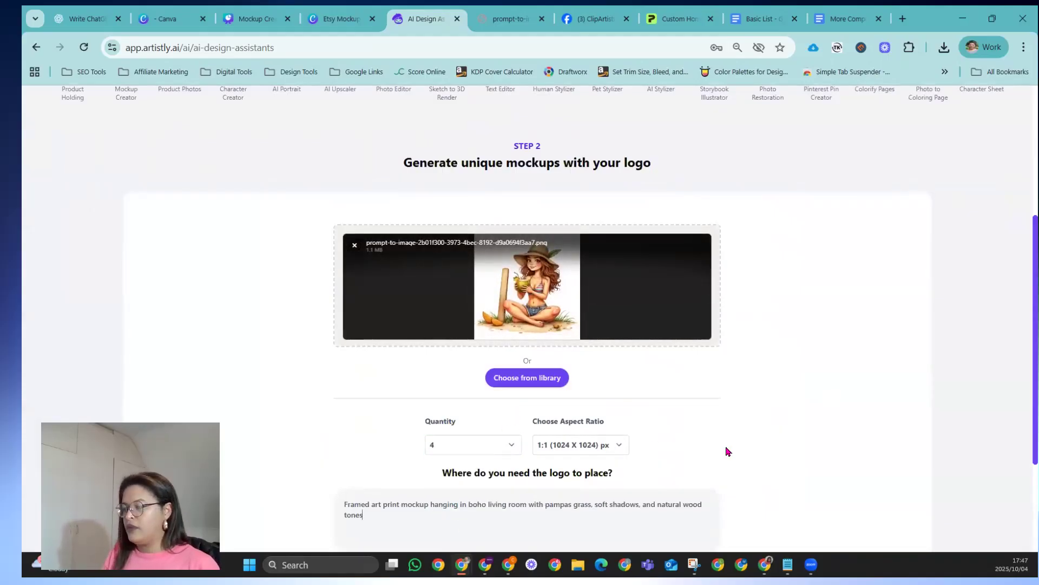
scroll(543, 460, "down", 3)
left_click(525, 483)
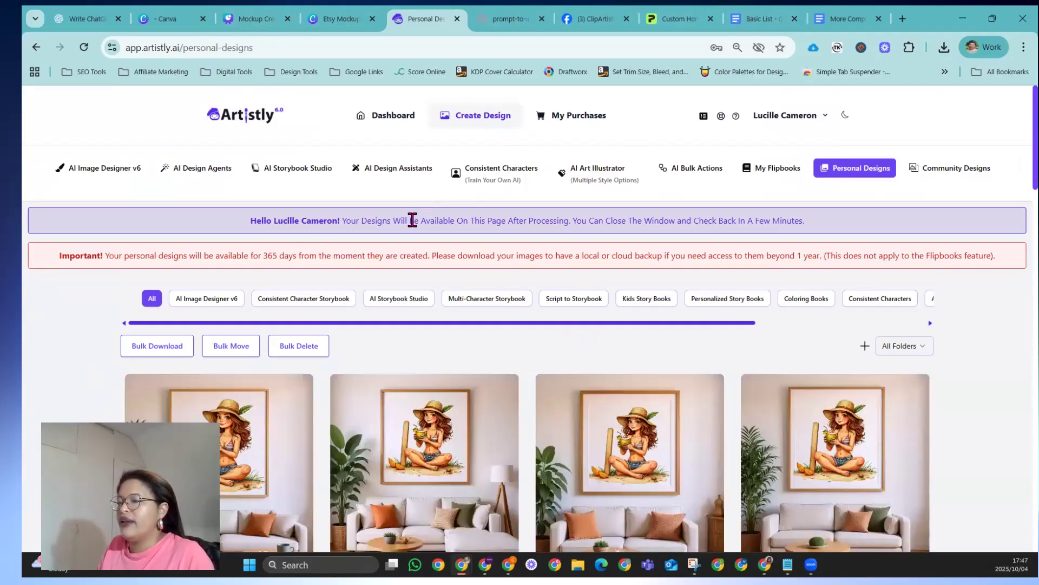
Examine the framed art print mockups alongside the earlier mug mockups in Personal Designs.
left_click_drag(616, 322, 786, 323)
scroll(603, 433, "down", 3)
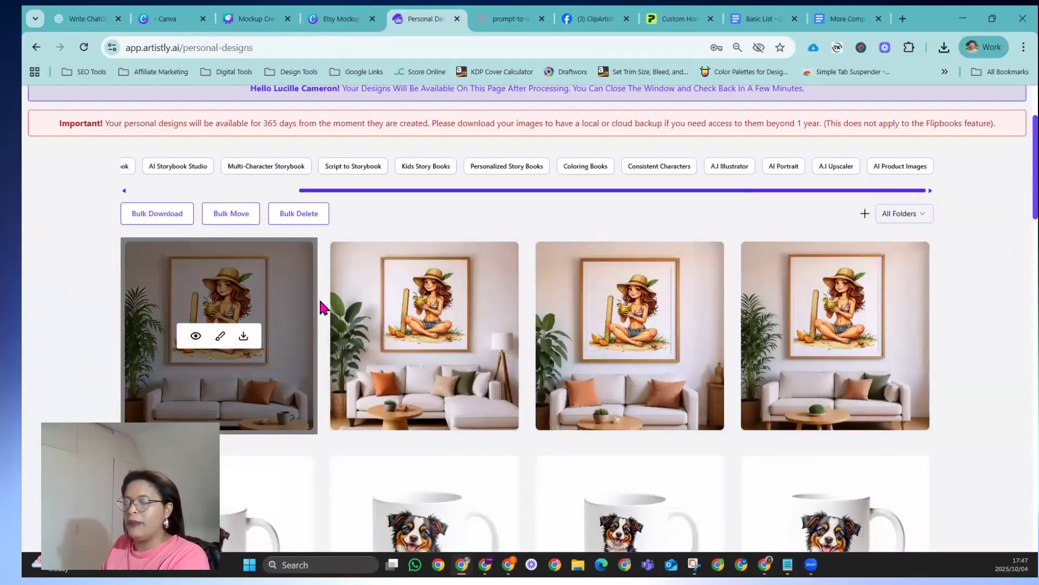
scroll(334, 311, "down", 3)
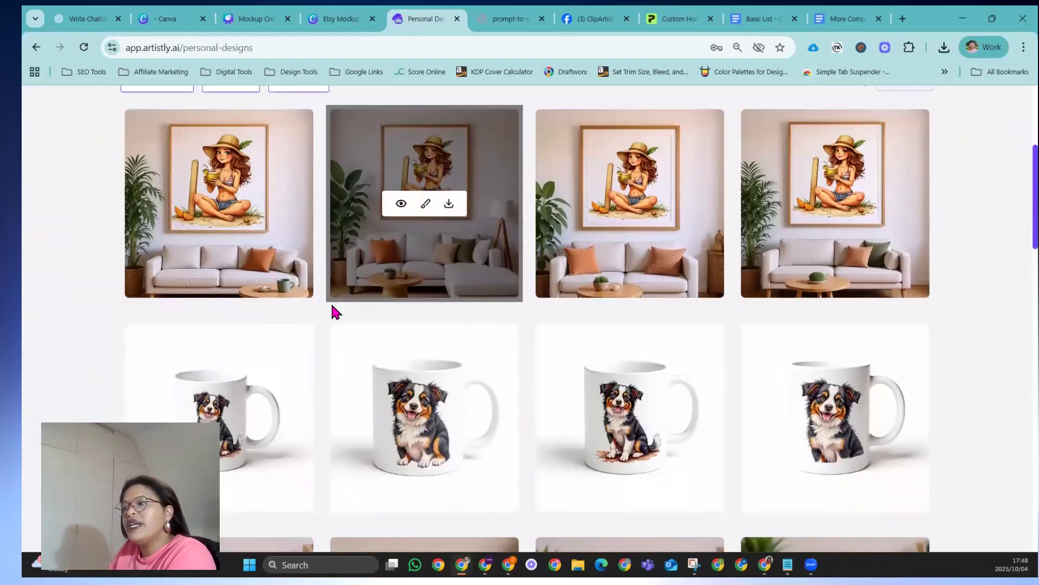
scroll(333, 308, "down", 3)
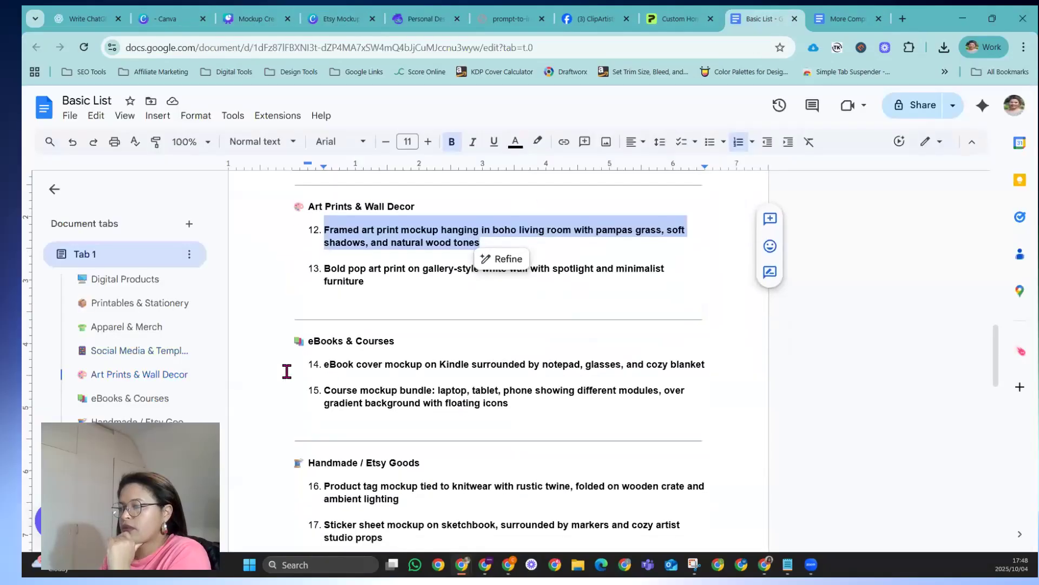
Select prompt 14, the Kindle eBook cover mockup, in the Basic List document, and open Artistly's Mockup Creator for another mockup.
left_click_drag(706, 366, 323, 350)
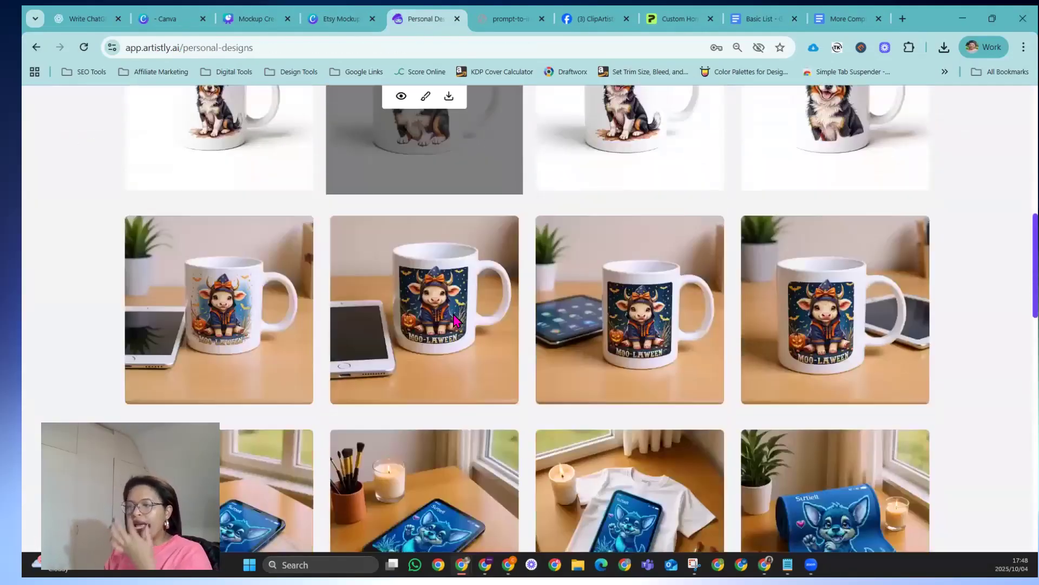
scroll(455, 321, "down", 3)
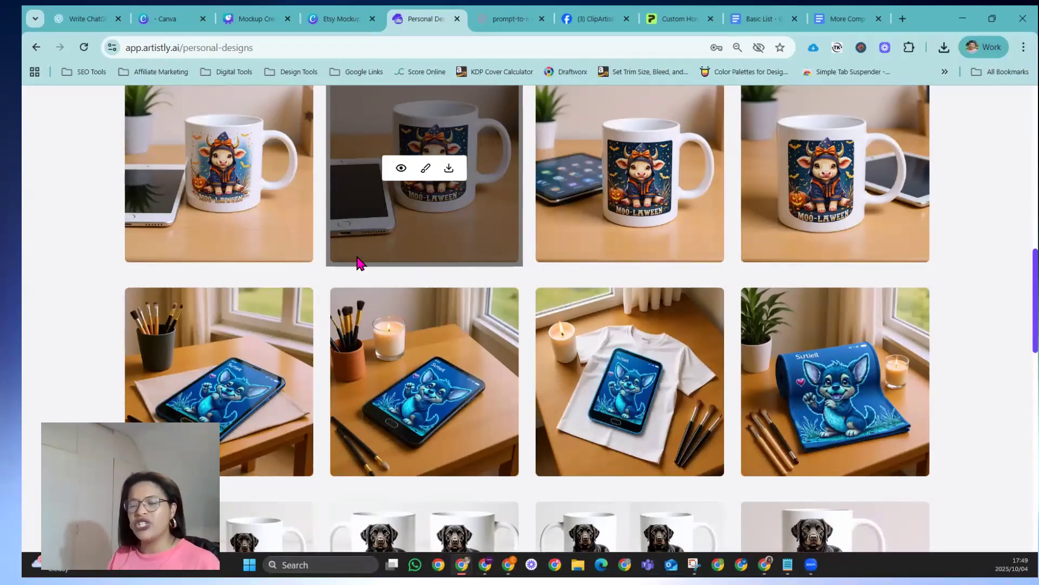
scroll(493, 217, "up", 10)
left_click(398, 168)
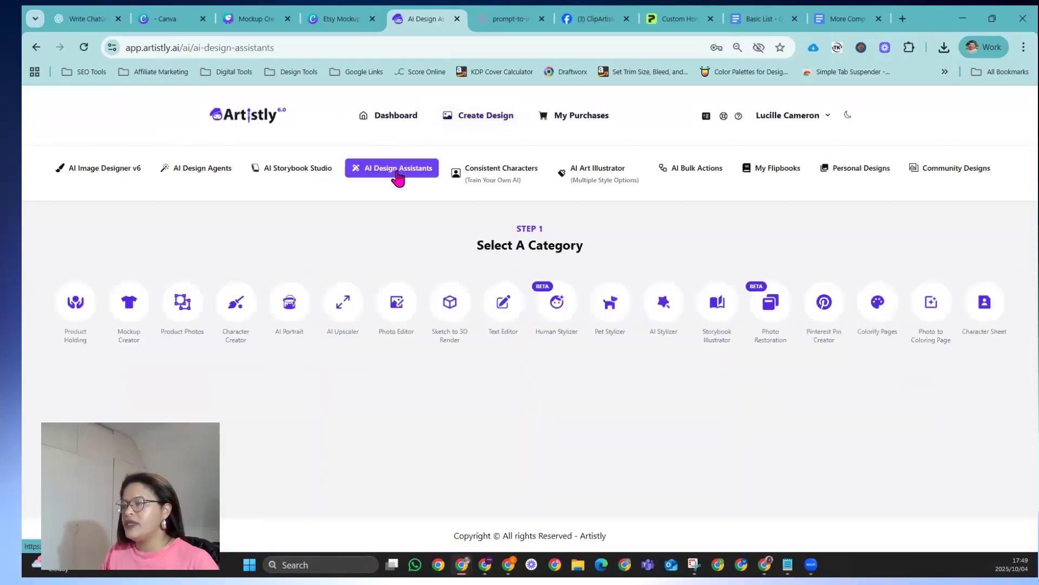
left_click(132, 304)
scroll(485, 342, "down", 2)
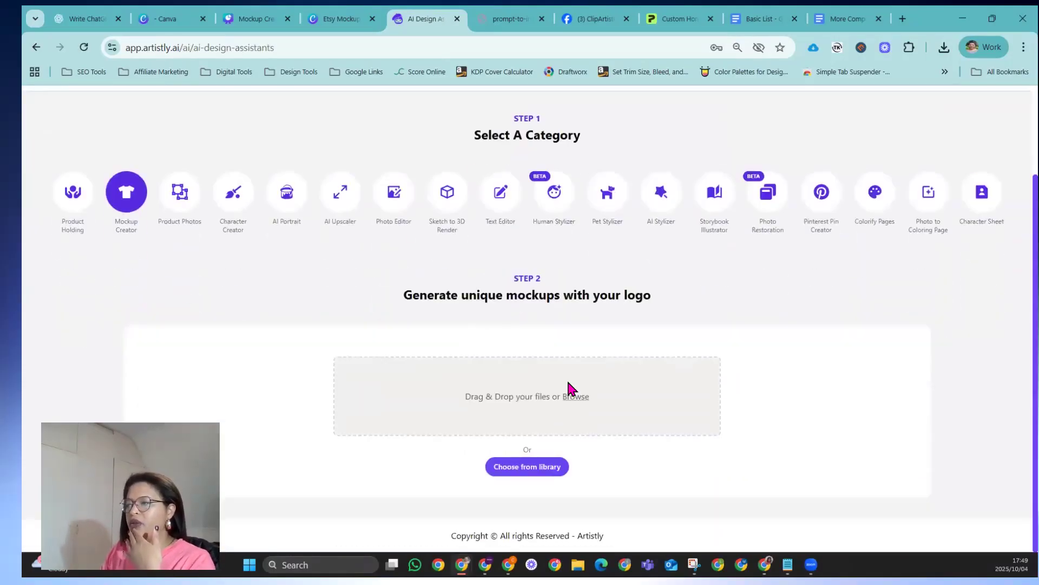
Load the mushrooms and flowers design from the media library's Fairy & Whimsical folder as the mockup logo.
left_click(542, 471)
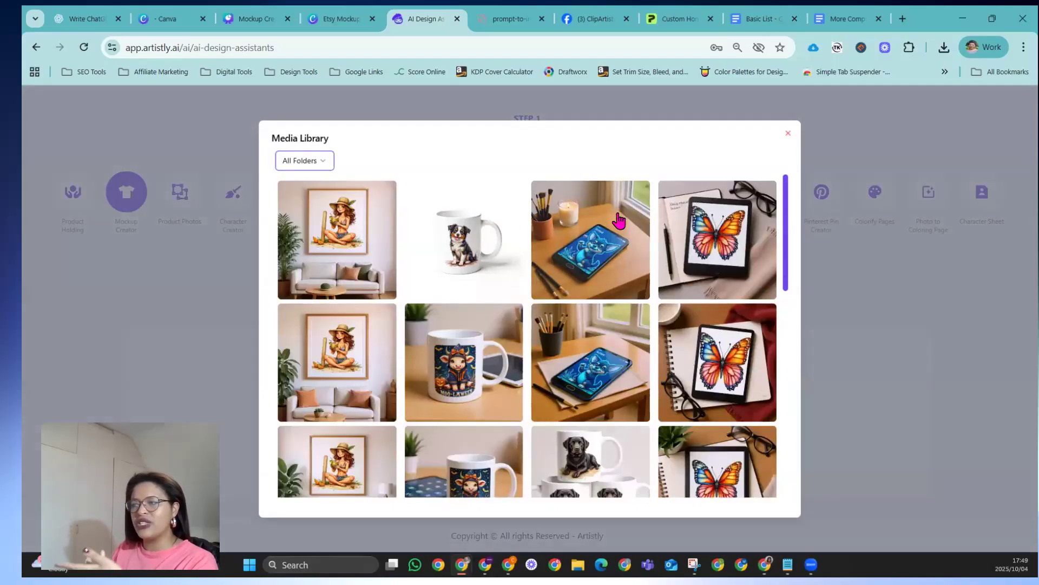
scroll(534, 250, "down", 8)
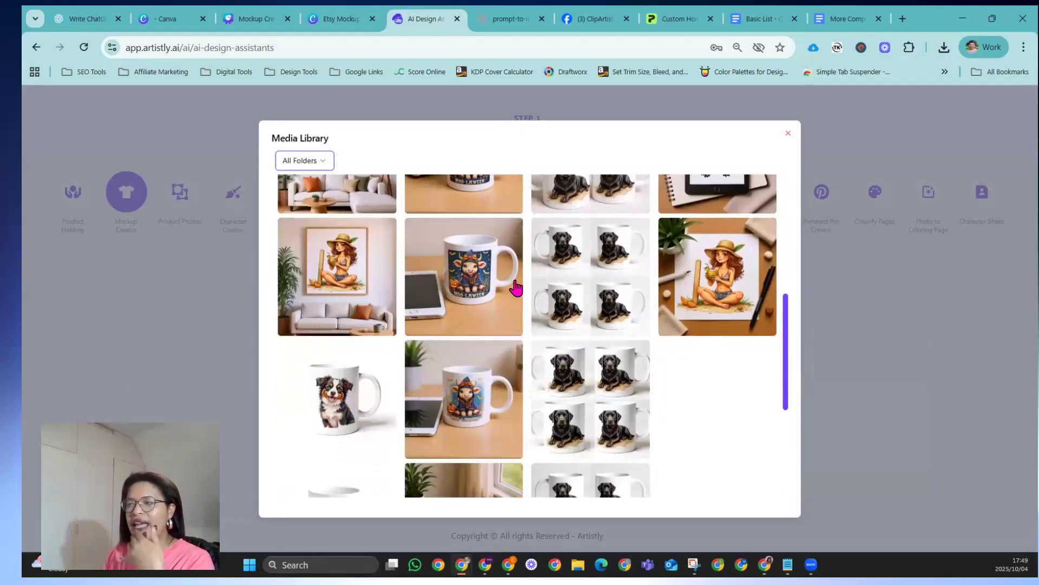
scroll(516, 287, "up", 4)
left_click(299, 161)
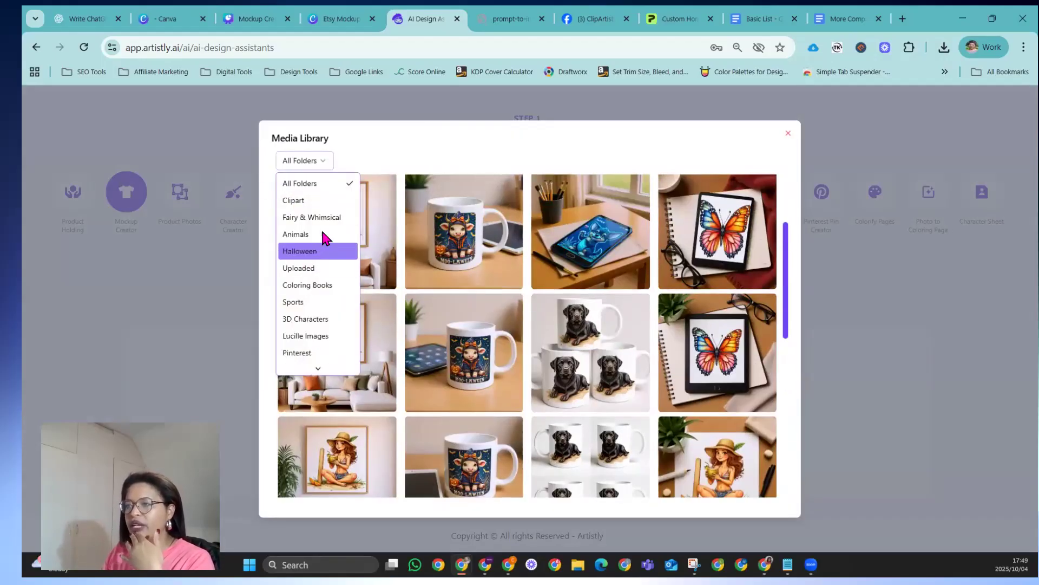
left_click(320, 217)
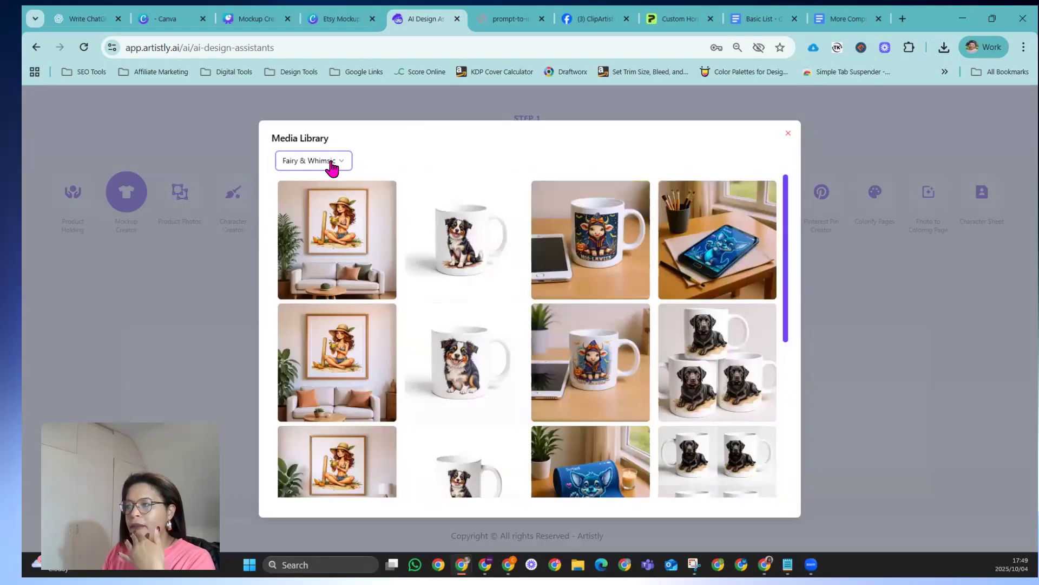
scroll(591, 321, "down", 1)
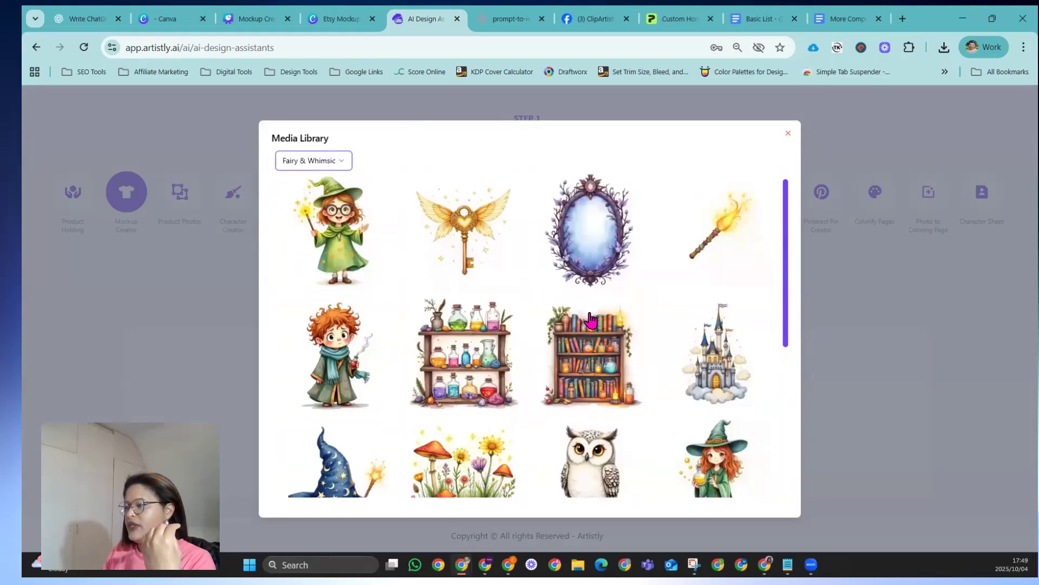
scroll(590, 321, "down", 2)
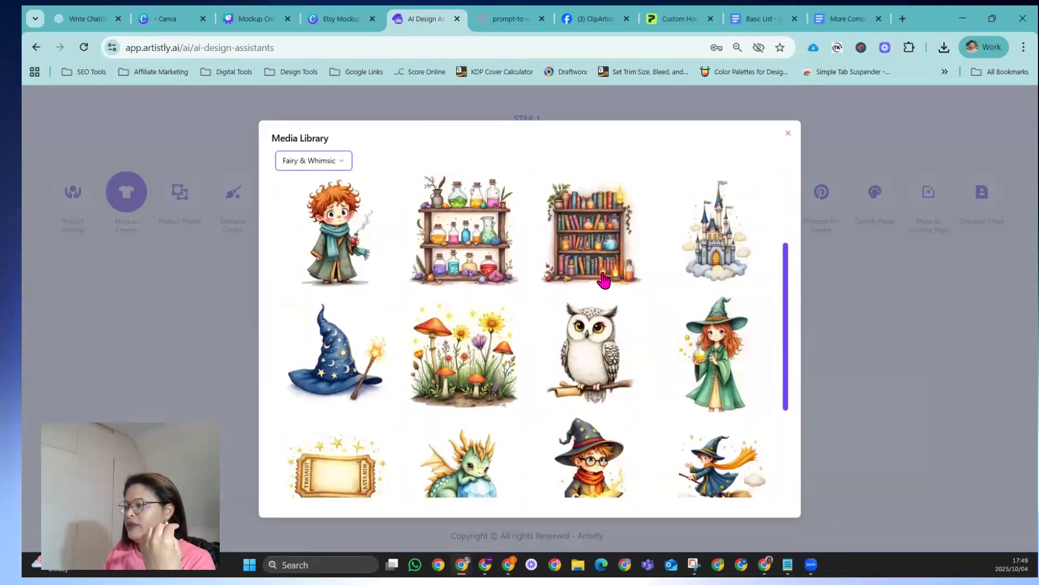
scroll(604, 280, "down", 2)
scroll(677, 368, "up", 1)
left_click(491, 332)
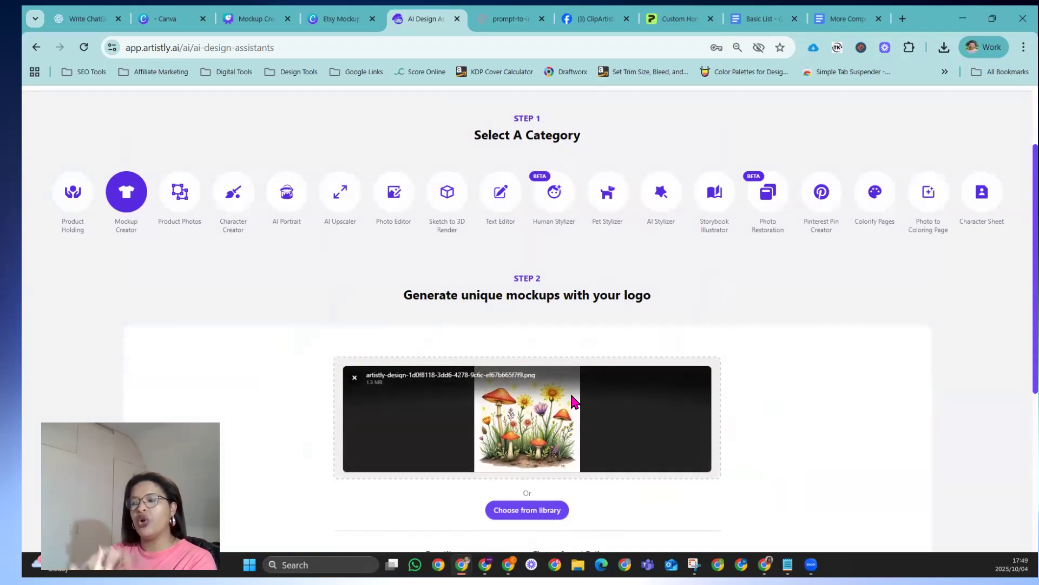
Set the mockup quantity to 4 and activate the logo placement prompt field.
scroll(523, 418, "down", 3)
left_click(509, 378)
left_click(459, 443)
left_click(459, 446)
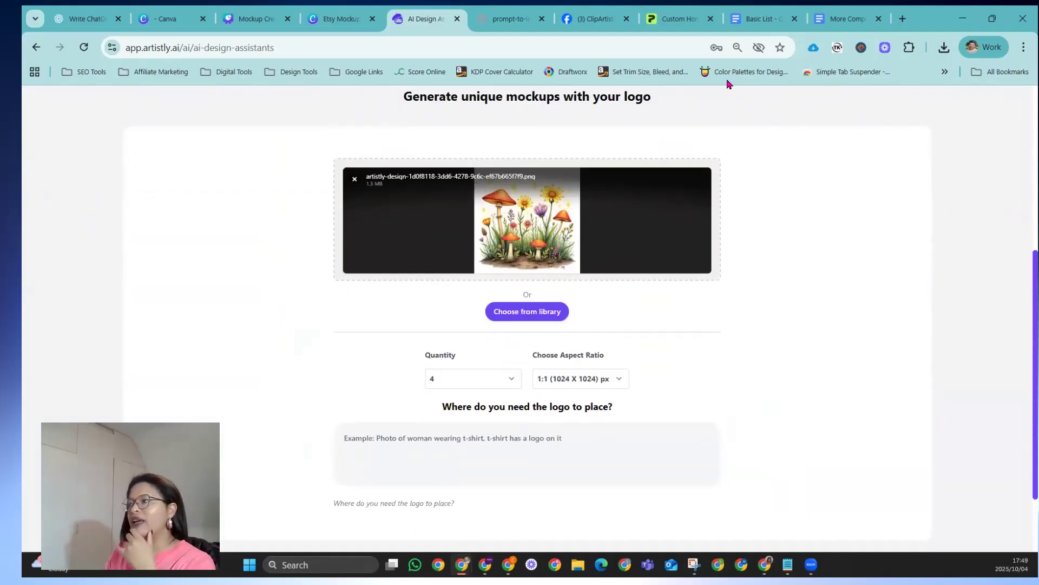
Switch to Printify and browse the product catalog, opening the Towels category under Home & Living.
left_click(671, 19)
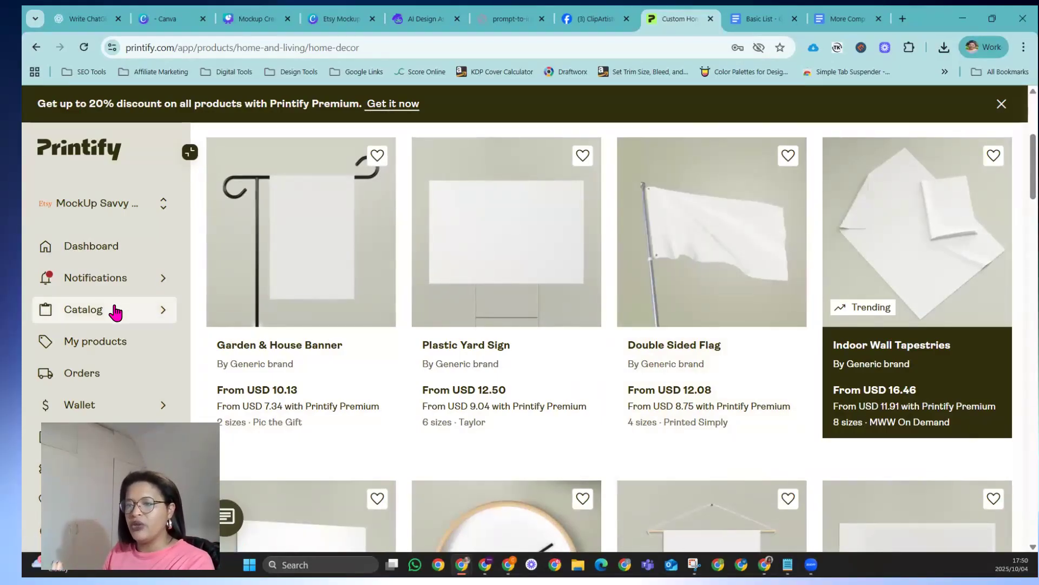
left_click(36, 47)
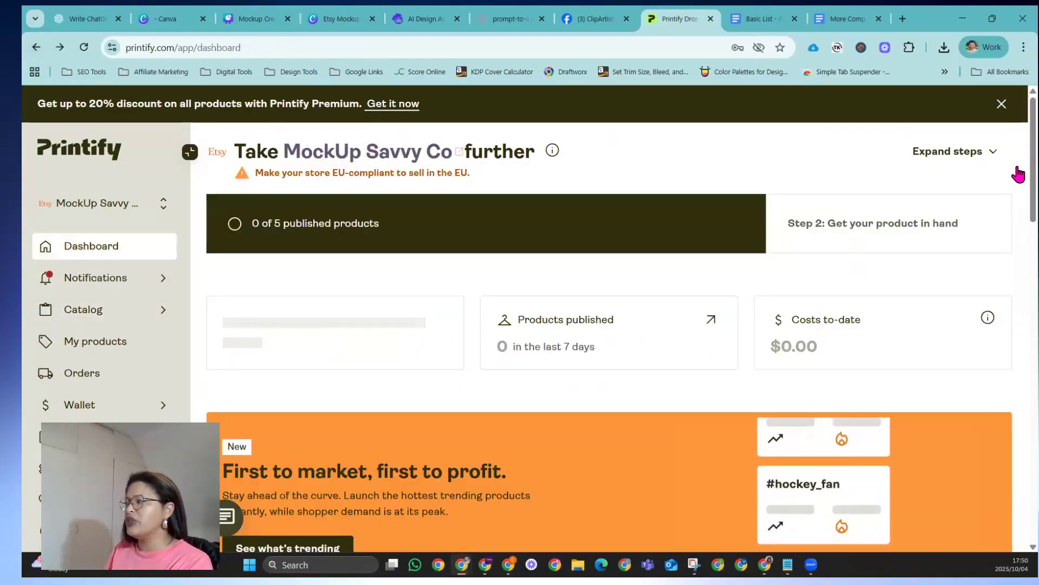
left_click(1002, 104)
left_click(82, 275)
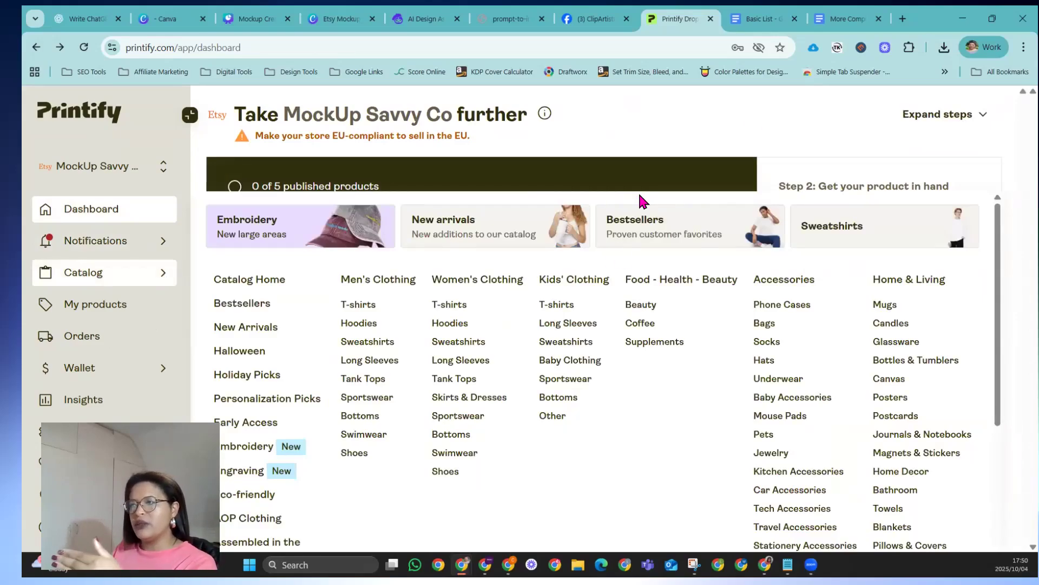
scroll(639, 195, "down", 1)
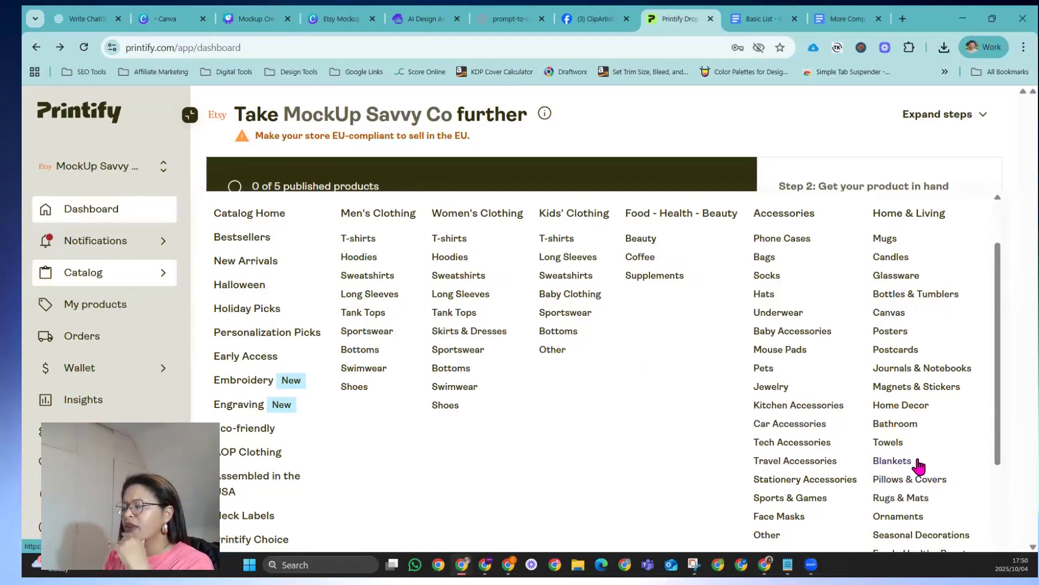
scroll(919, 464, "down", 1)
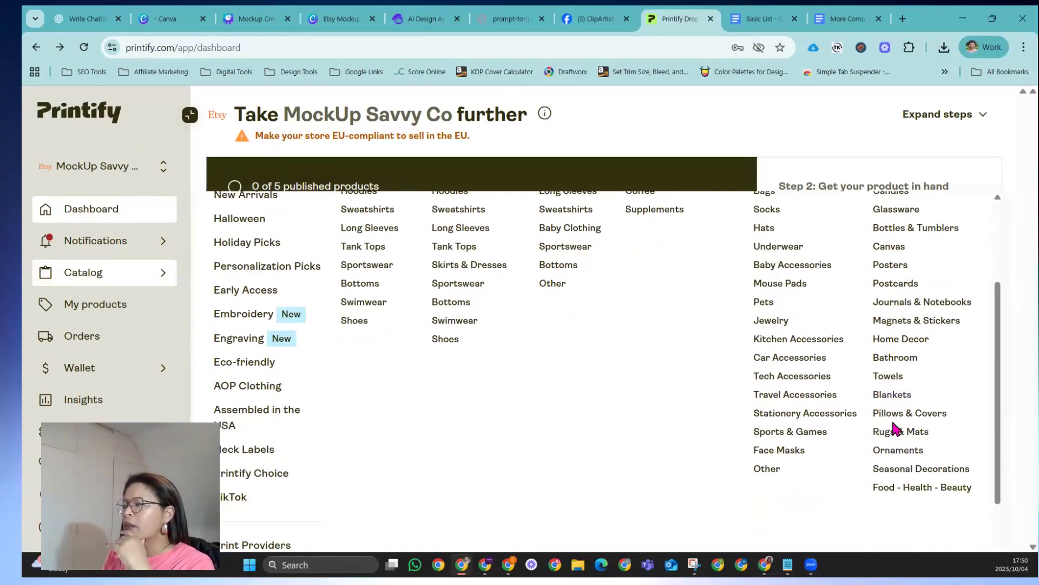
scroll(895, 428, "up", 1)
left_click(898, 447)
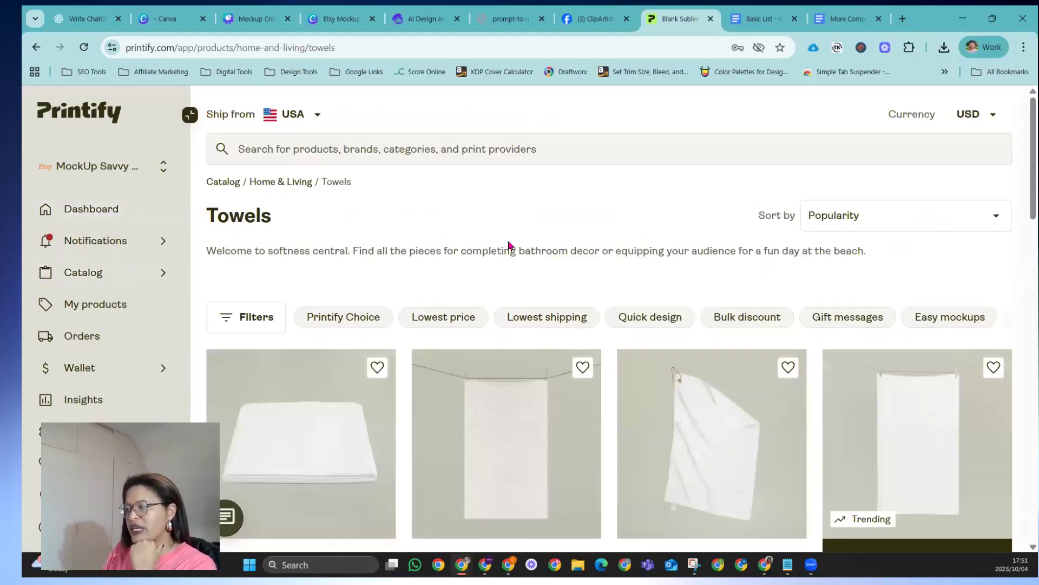
Examine the towel product types in Printify's Towels category for a mockup idea.
scroll(509, 245, "down", 2)
scroll(509, 245, "down", 2)
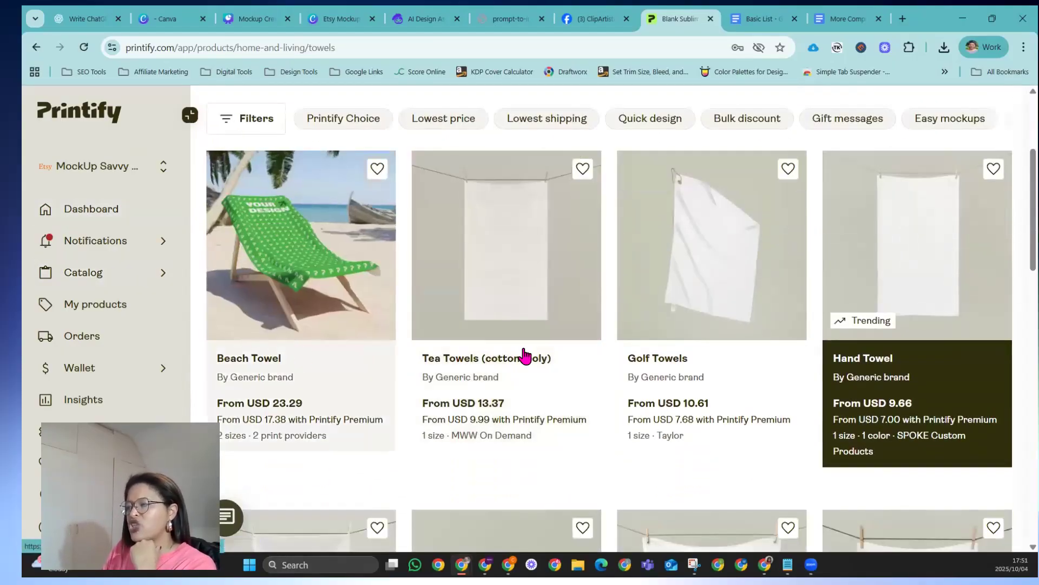
scroll(790, 352, "down", 8)
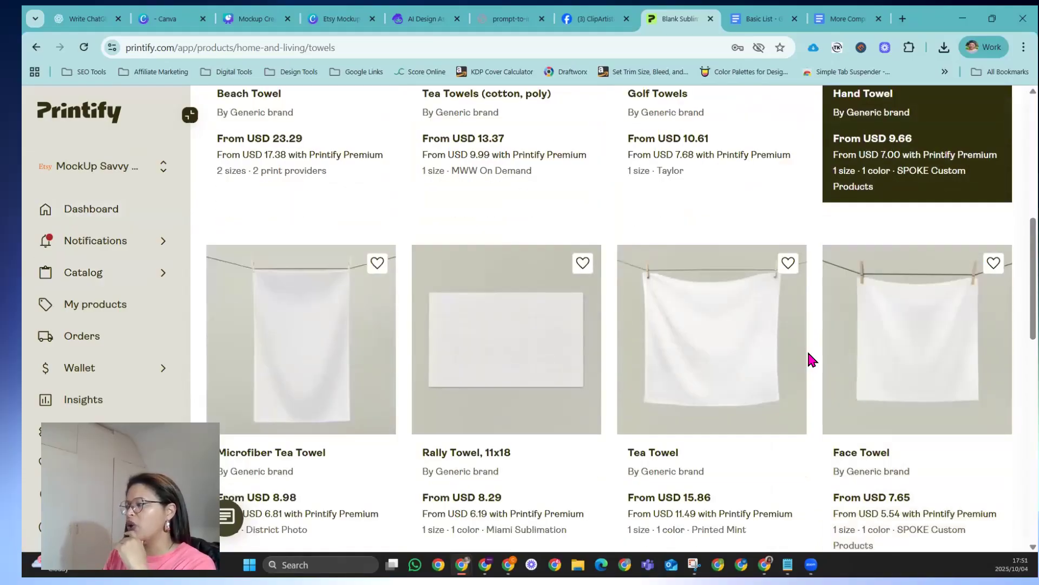
scroll(811, 358, "down", 4)
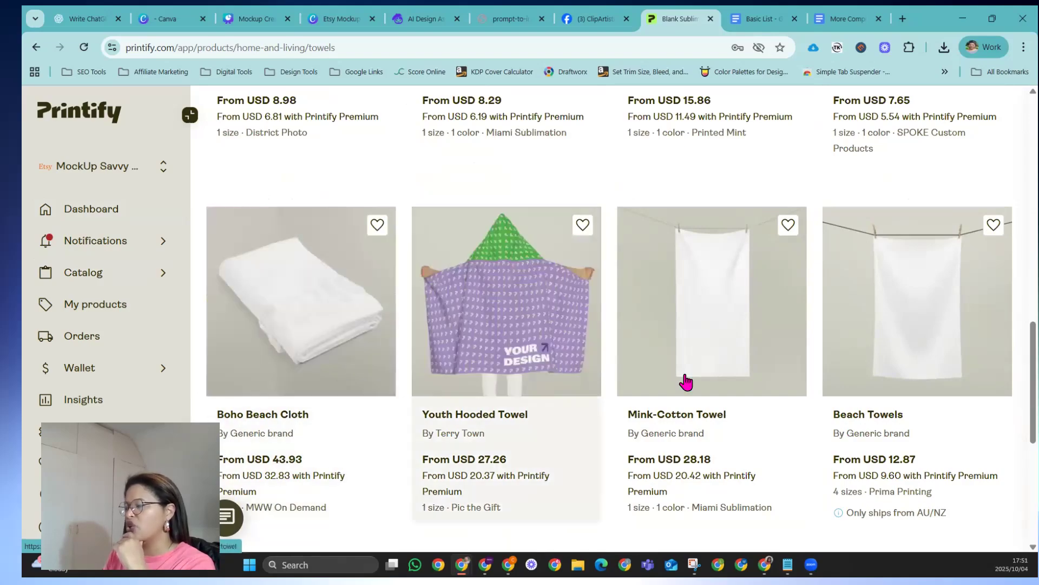
scroll(779, 371, "down", 5)
scroll(781, 368, "up", 1)
scroll(781, 368, "up", 10)
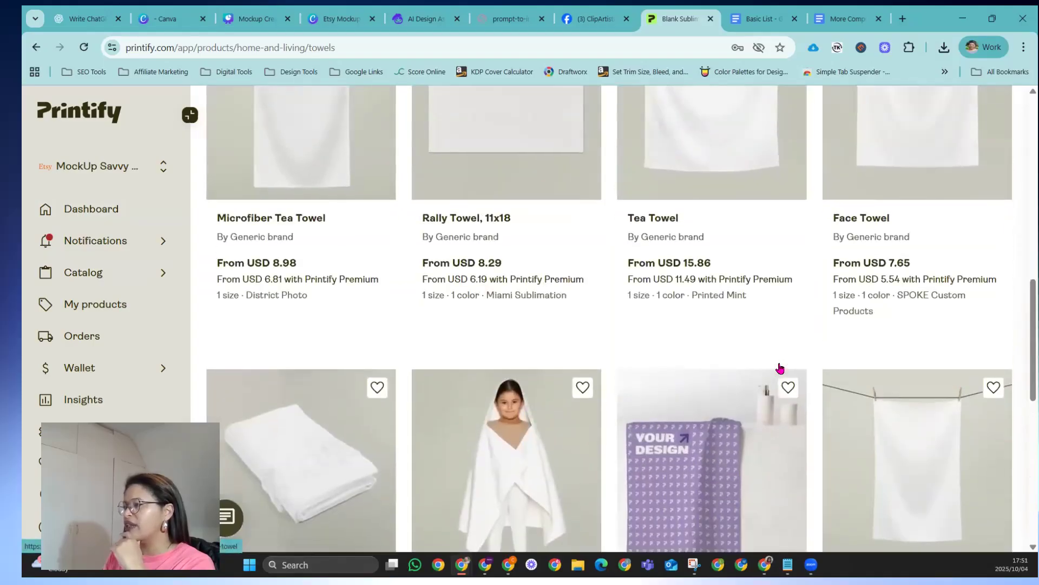
scroll(780, 366, "up", 6)
scroll(780, 362, "down", 6)
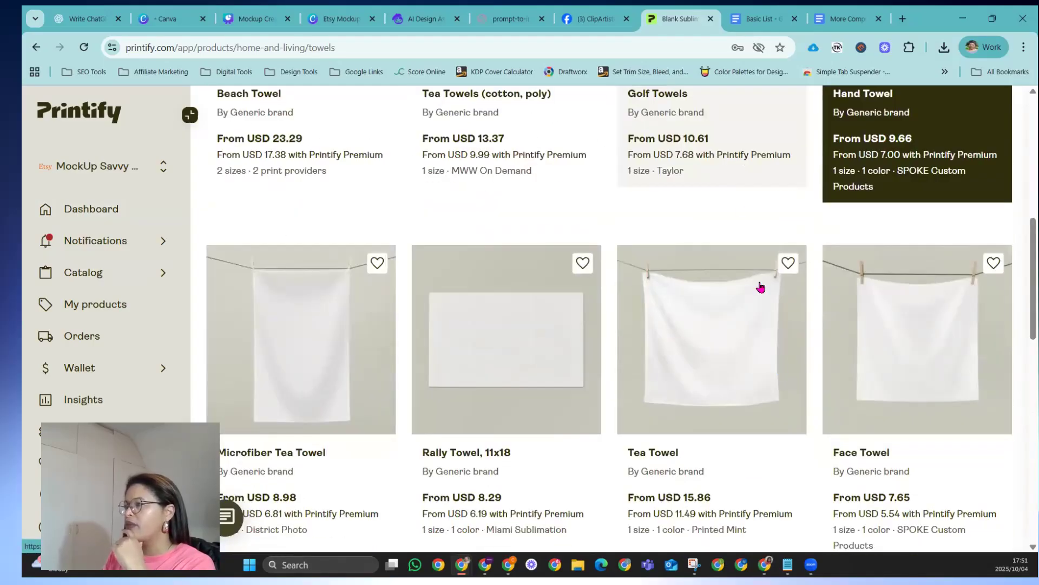
mouse_move(590, 31)
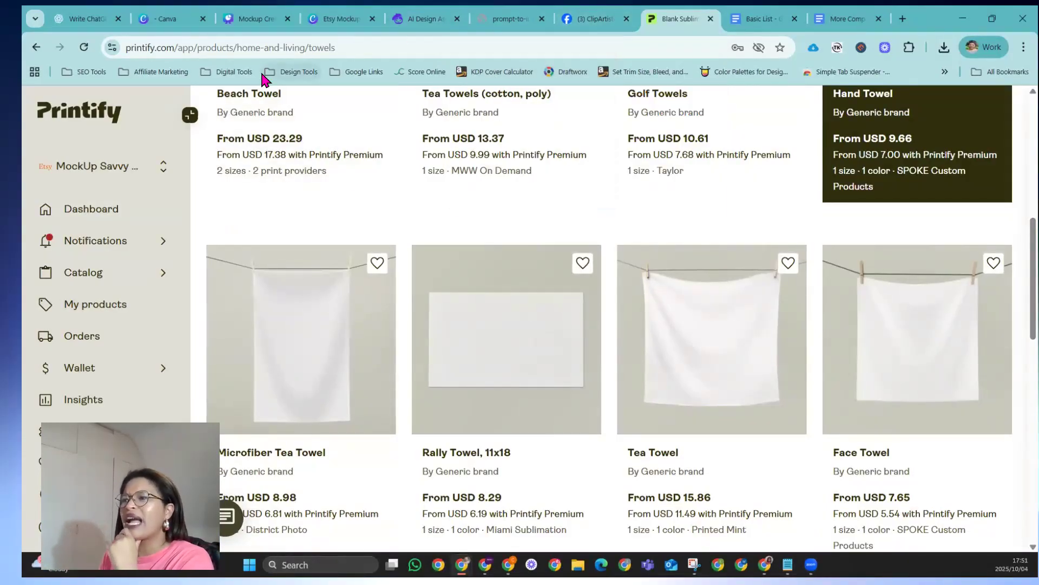
Back in Artistly, enter the prompt "Create a mockup image of a beach towel. Image is taken at the beach on beach sand." and generate the mockups.
left_click(268, 22)
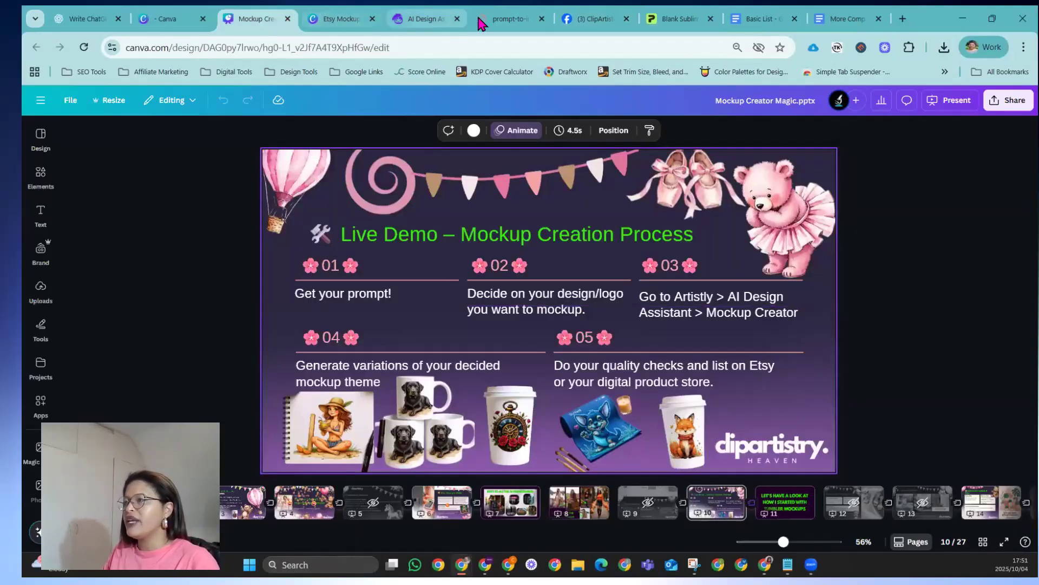
left_click(419, 21)
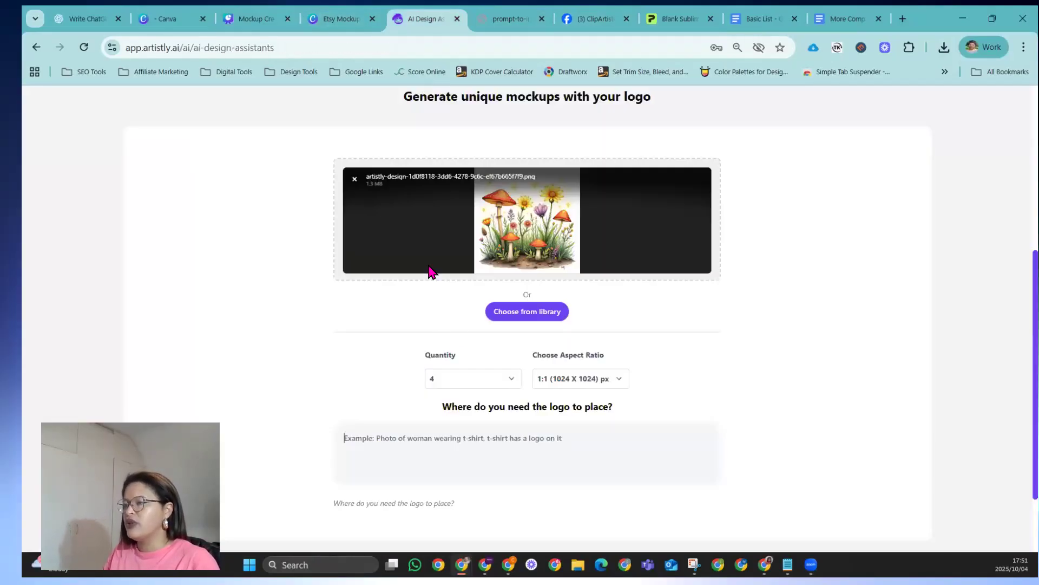
left_click(419, 438)
type("Create a mockup image of a beach towel. Image is taken at the beach on beach sand.")
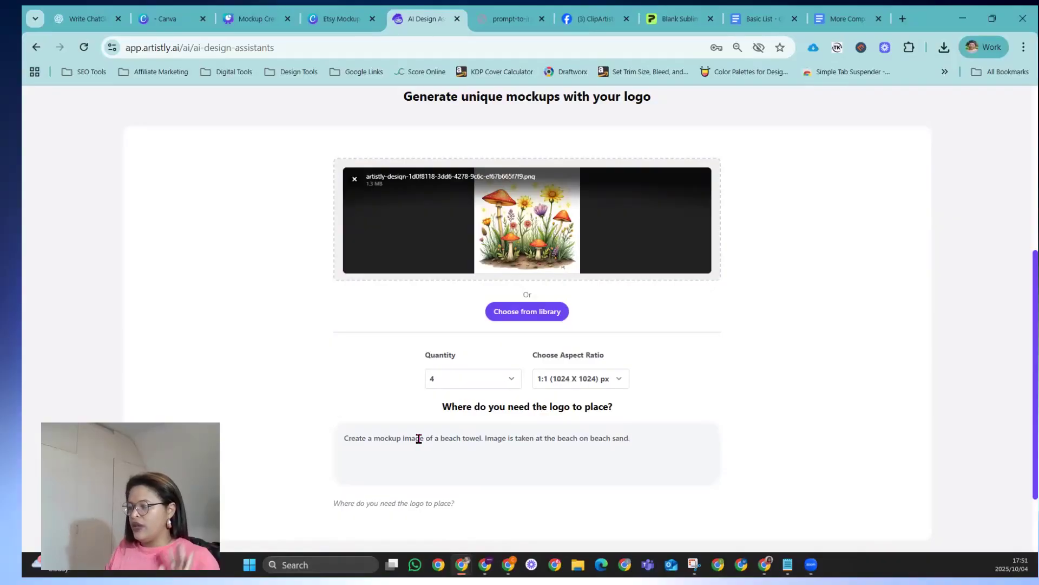
scroll(419, 435, "down", 2)
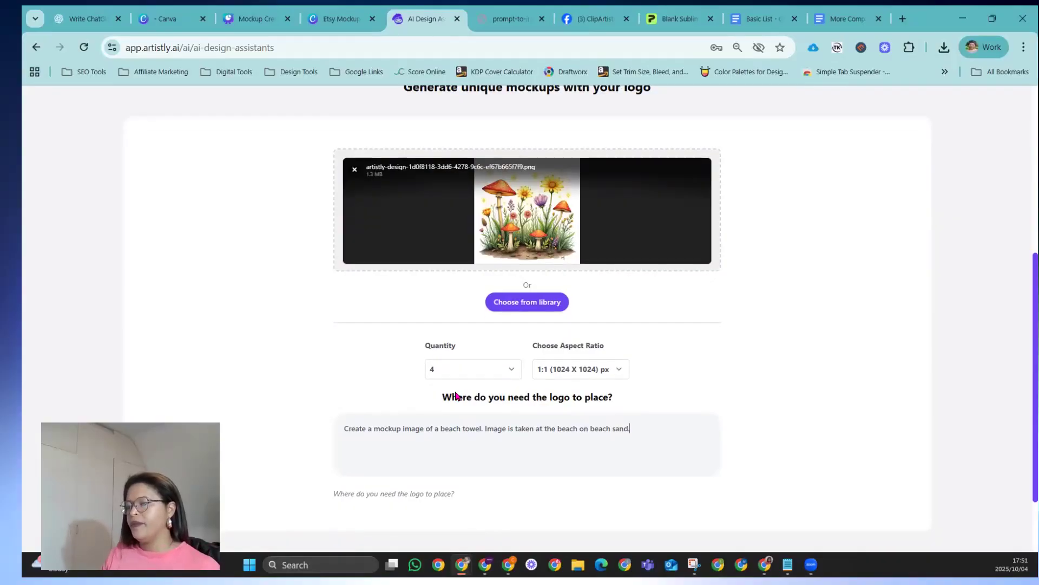
left_click(509, 479)
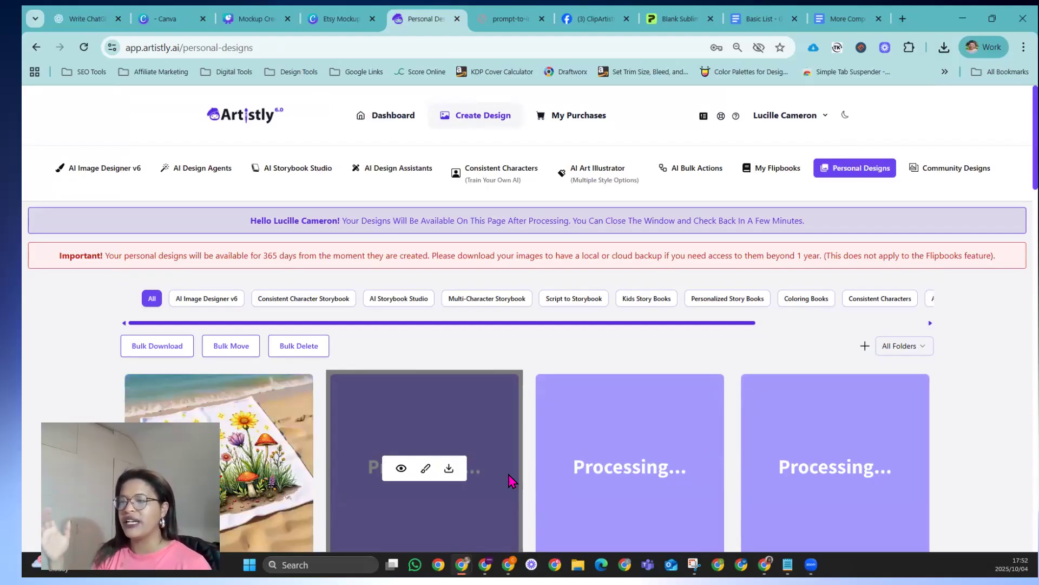
View the first beach towel mockup full size in its own browser tab, closing the old mug image tab.
scroll(512, 481, "down", 3)
left_click(195, 336)
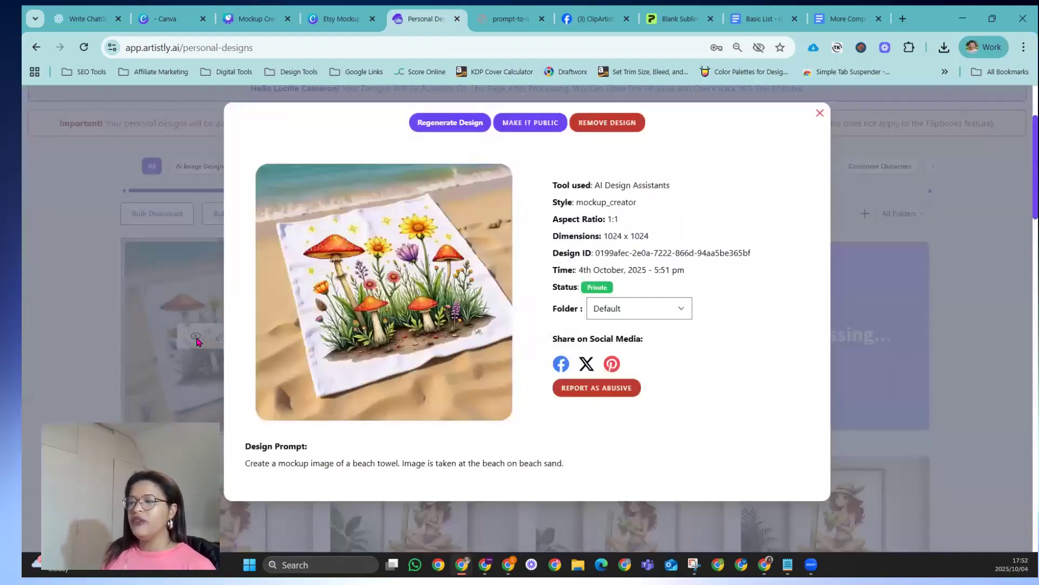
right_click(423, 278)
left_click(476, 294)
left_click(466, 18)
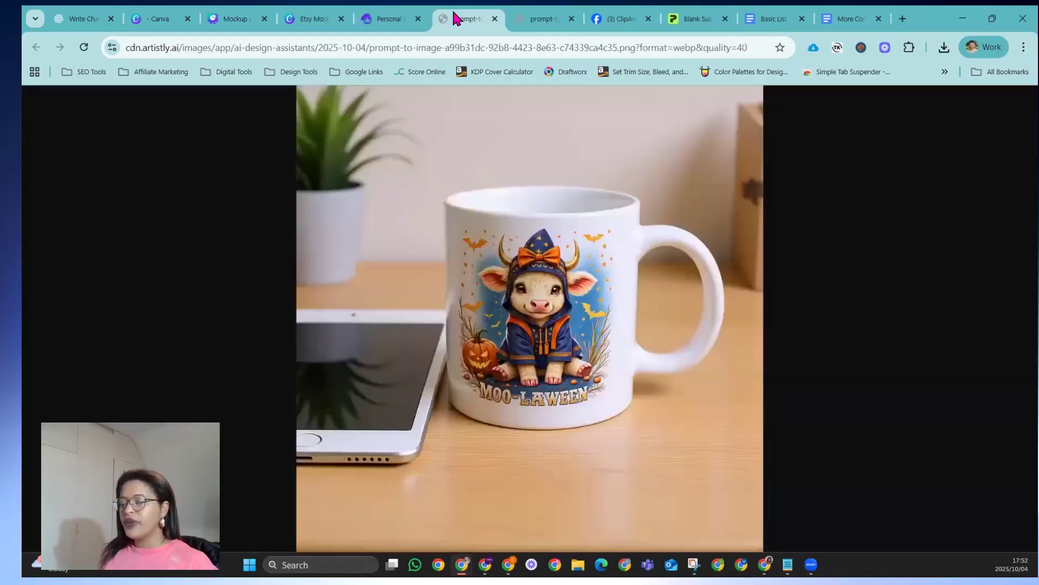
left_click(495, 19)
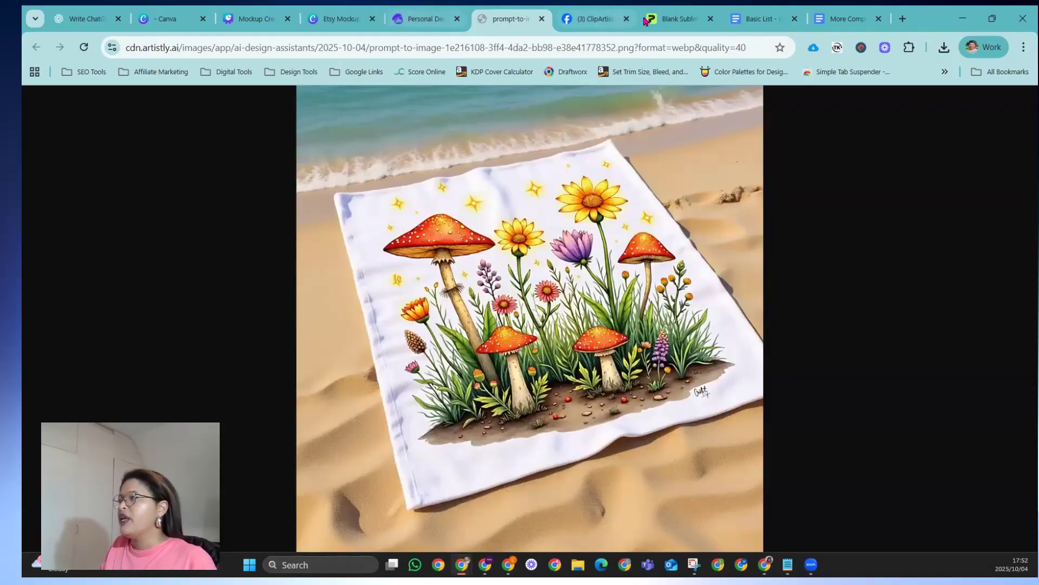
Return to Printify's dashboard and look through the catalog categories for further mockup product ideas.
left_click(677, 18)
left_click(38, 47)
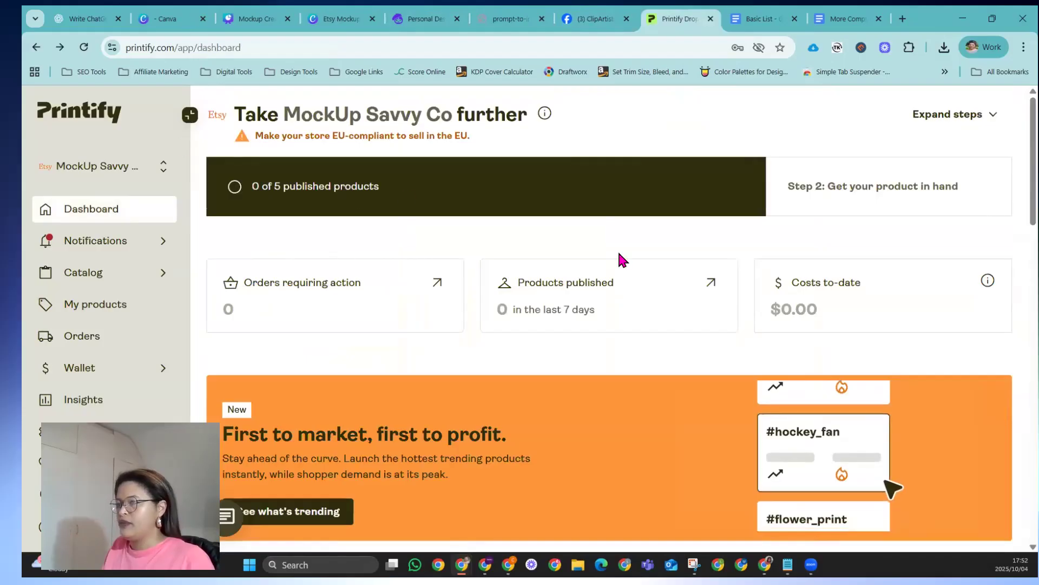
left_click(87, 273)
scroll(821, 459, "down", 1)
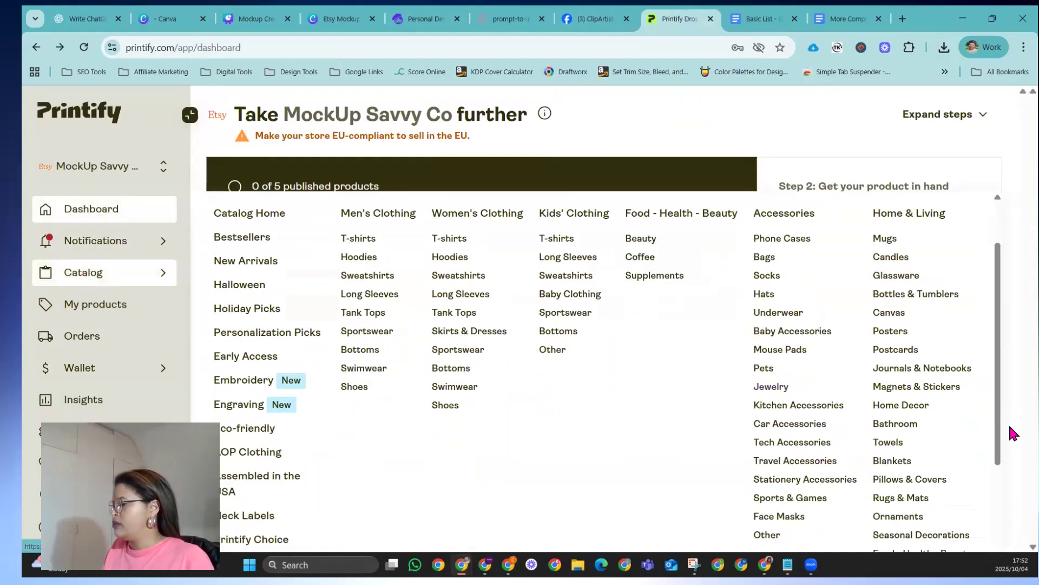
scroll(934, 455, "down", 1)
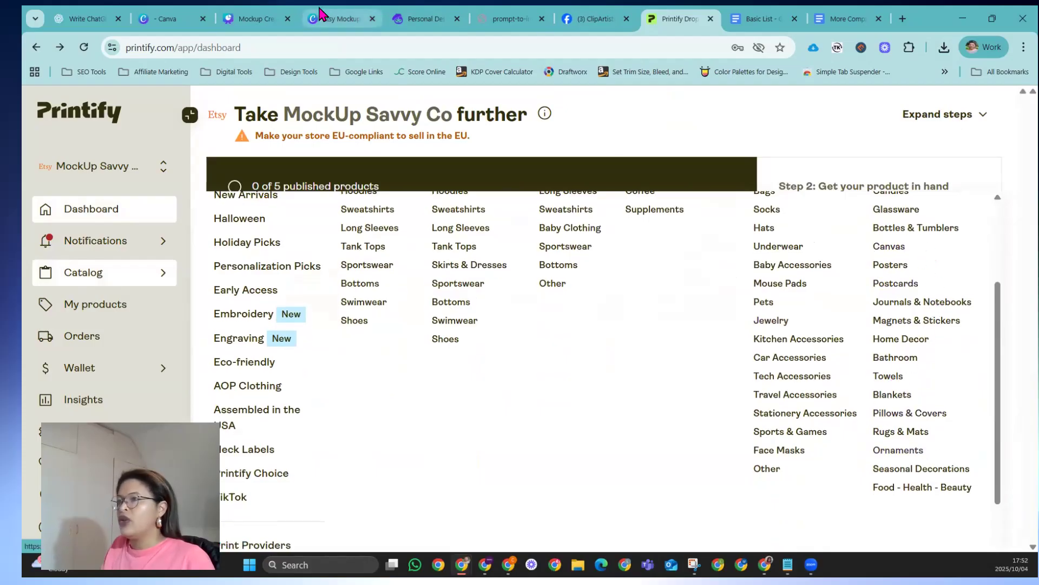
Switch back to Artistly, close the beach towel preview, and open the AI Design Assistants.
left_click(242, 21)
left_click(420, 19)
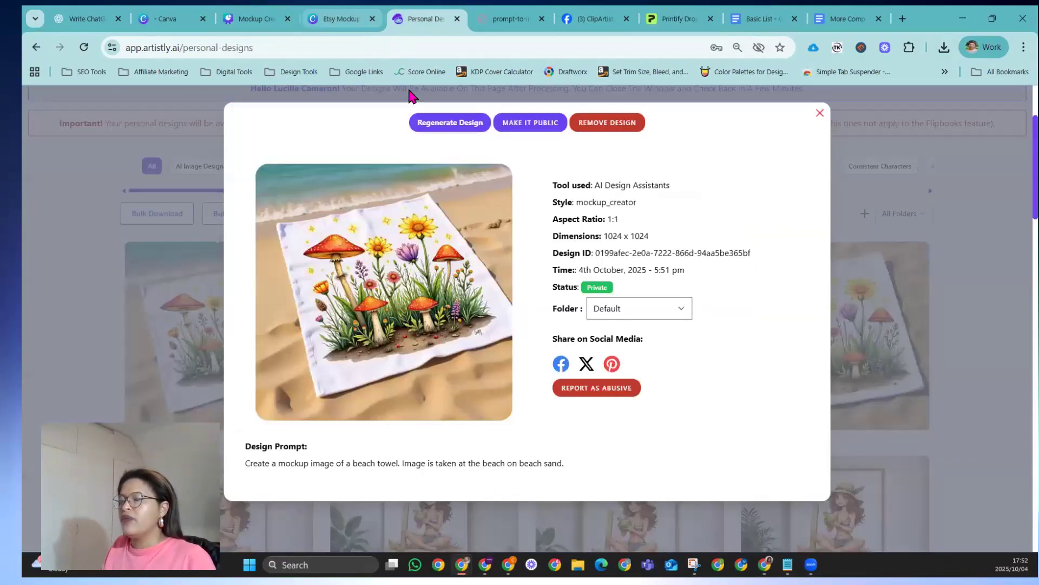
left_click(820, 112)
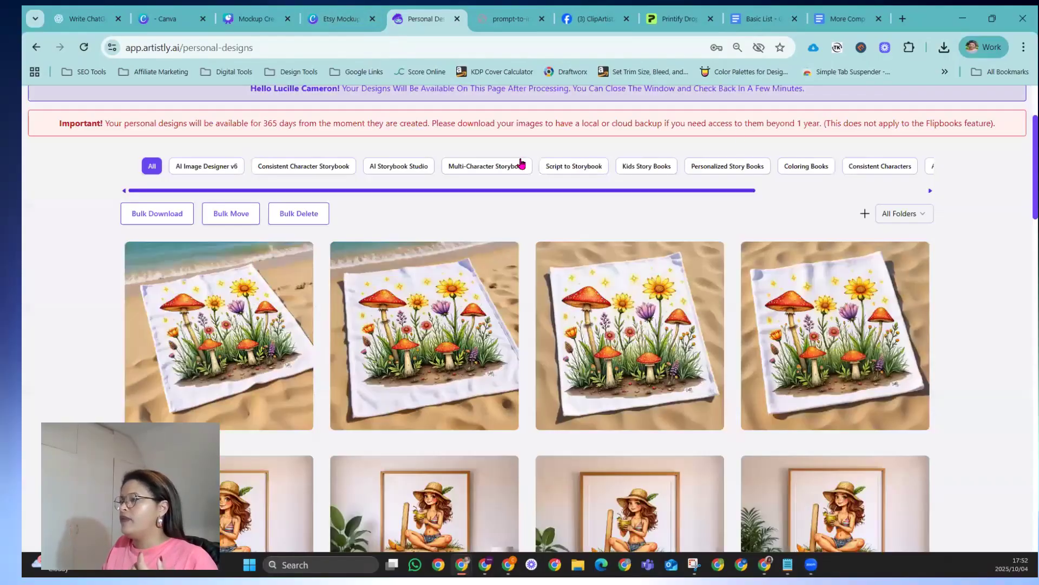
scroll(273, 244, "up", 4)
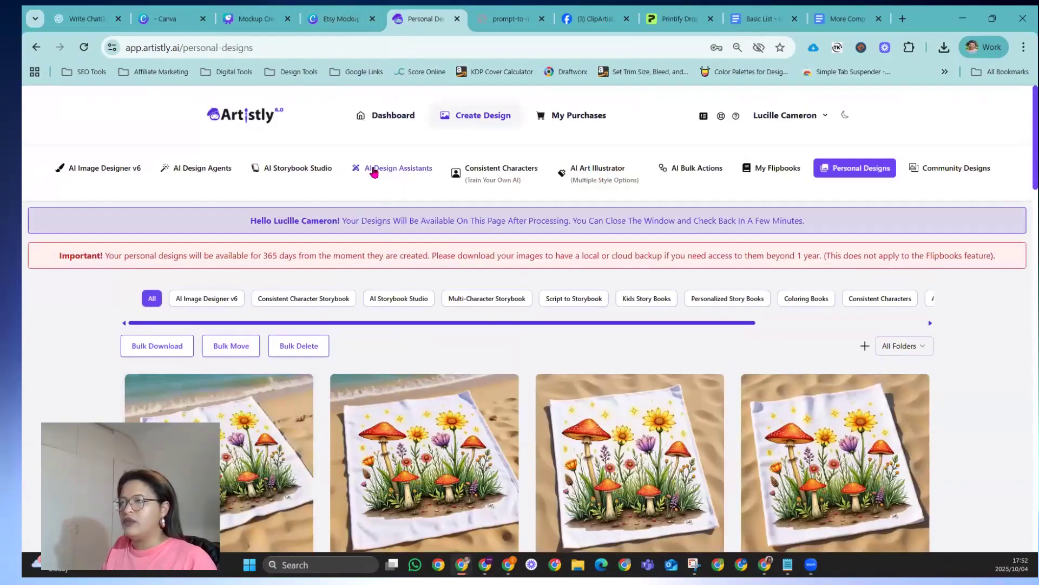
left_click(376, 170)
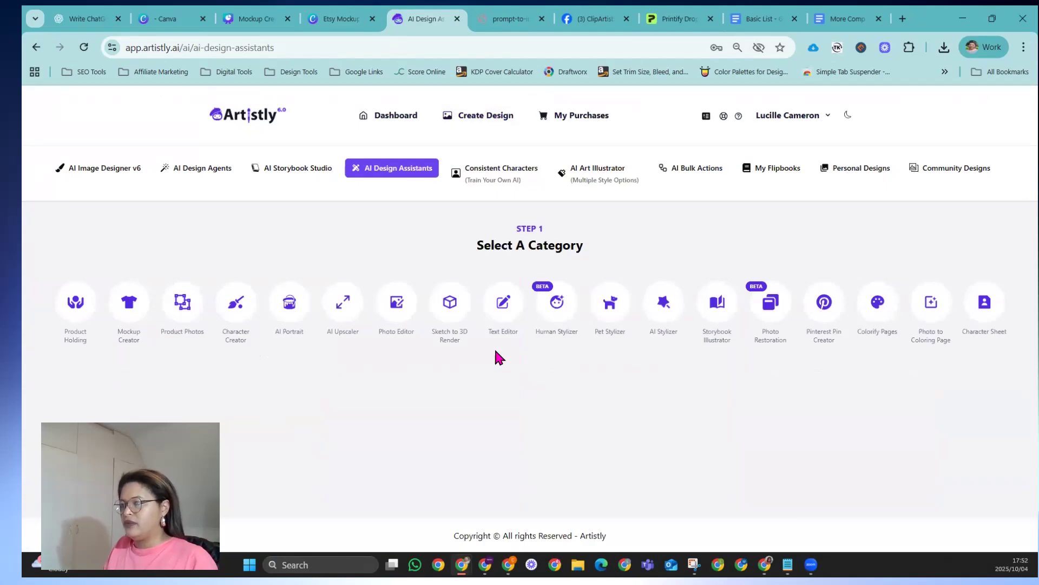
Start the Mockup Creator and choose the pink dragon with blue ice cream design from the library's Halloween folder.
left_click(130, 302)
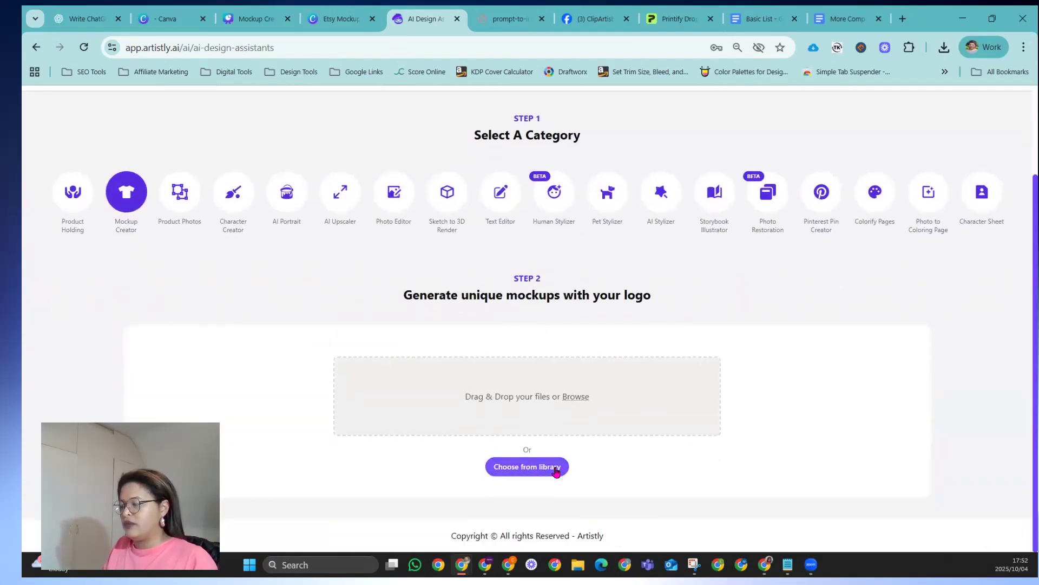
left_click(556, 469)
scroll(530, 342, "down", 3)
scroll(533, 341, "down", 5)
left_click(325, 161)
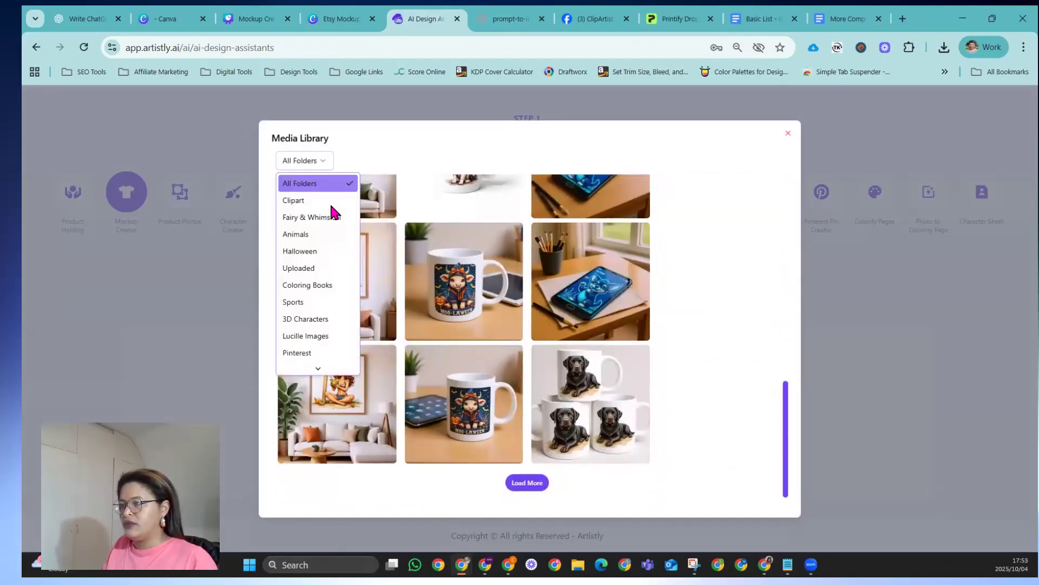
left_click(303, 252)
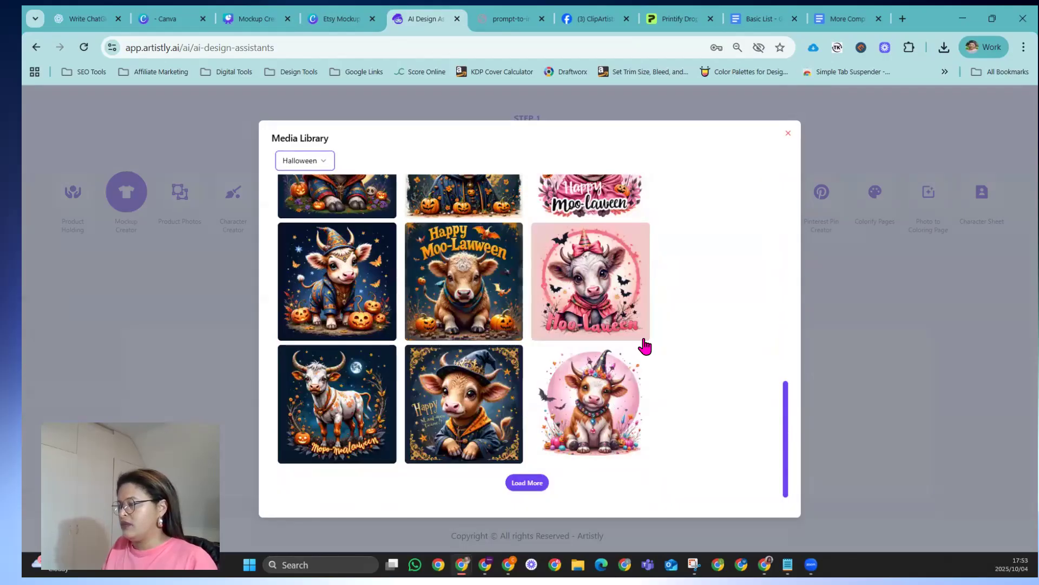
scroll(725, 325, "down", 5)
left_click(545, 486)
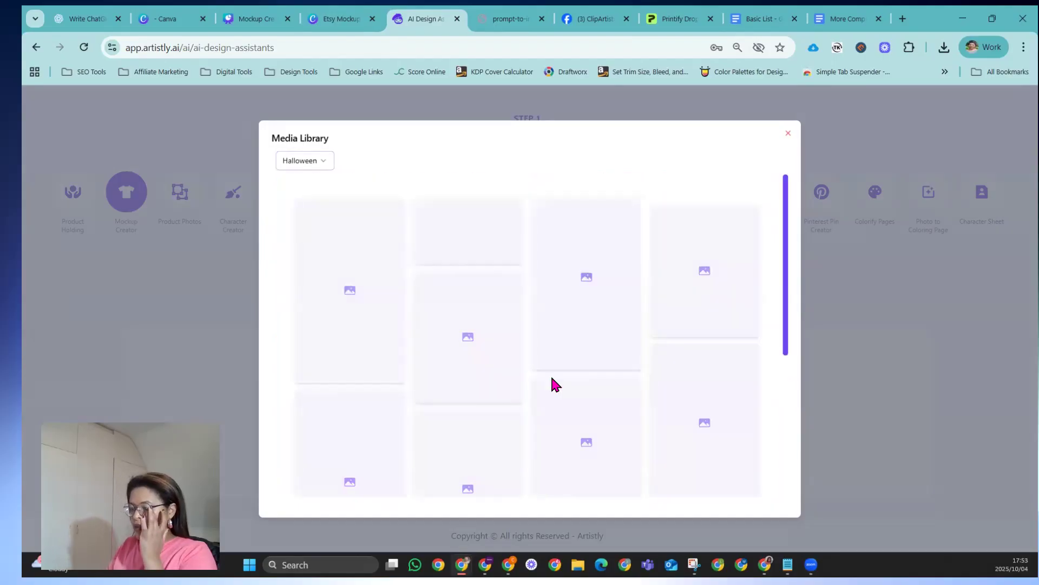
scroll(567, 319, "down", 5)
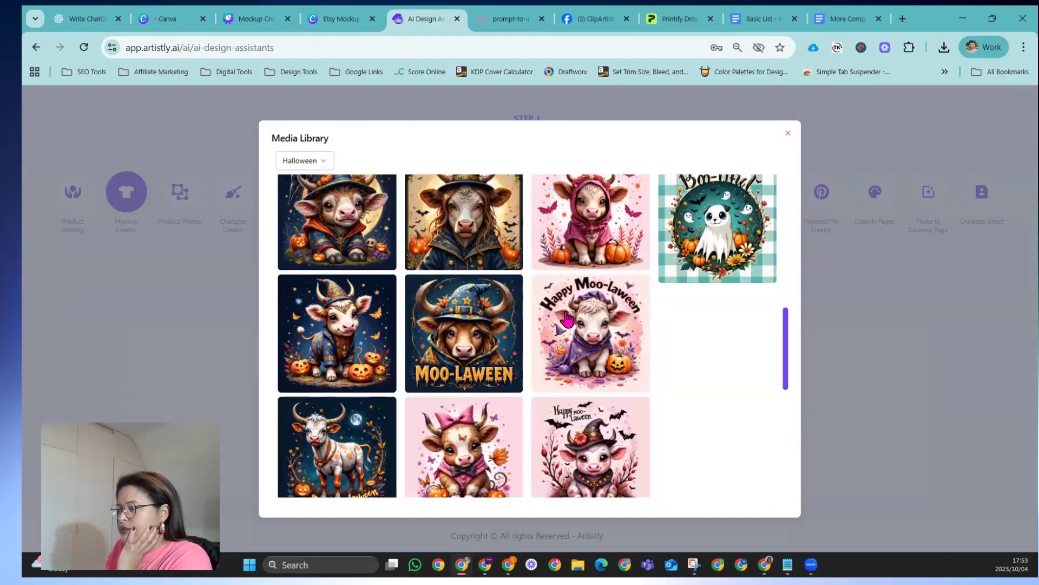
scroll(612, 328, "down", 2)
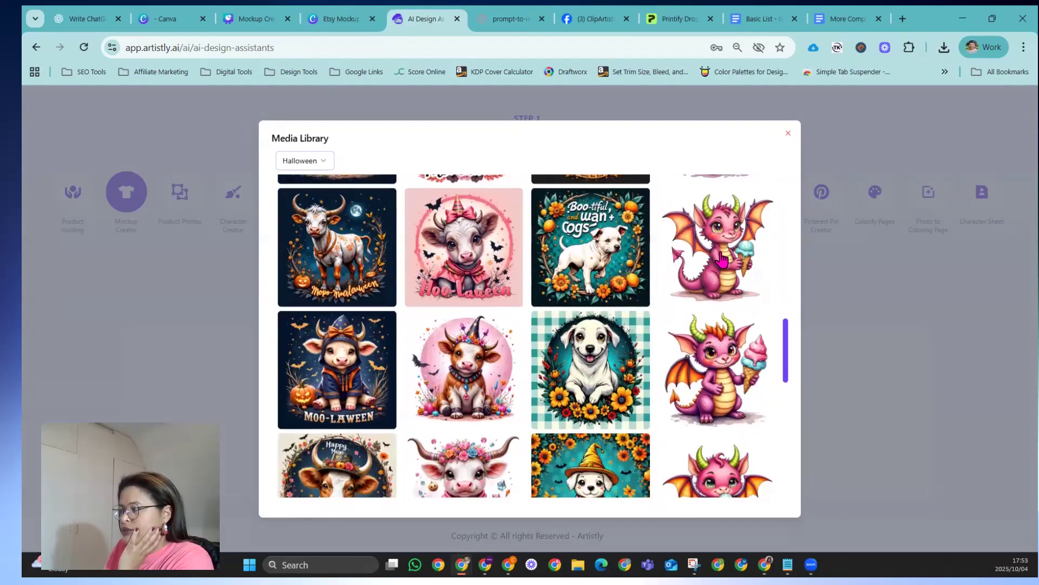
left_click(612, 329)
Generate 4 mockups from the prompt "Create a Birthday invitation card that is held by a beautiful baby boy with an indigo jeans and white t shirt on.".
scroll(455, 471, "down", 2)
scroll(531, 477, "down", 2)
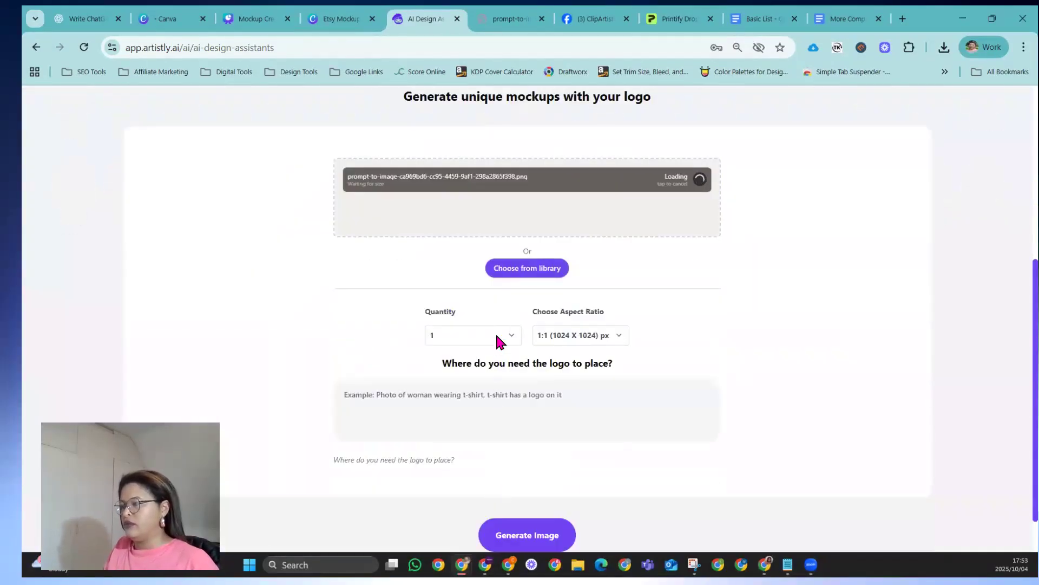
left_click(475, 379)
left_click(434, 443)
type("Create a Birthday invitation card that is held by a beautiful bab")
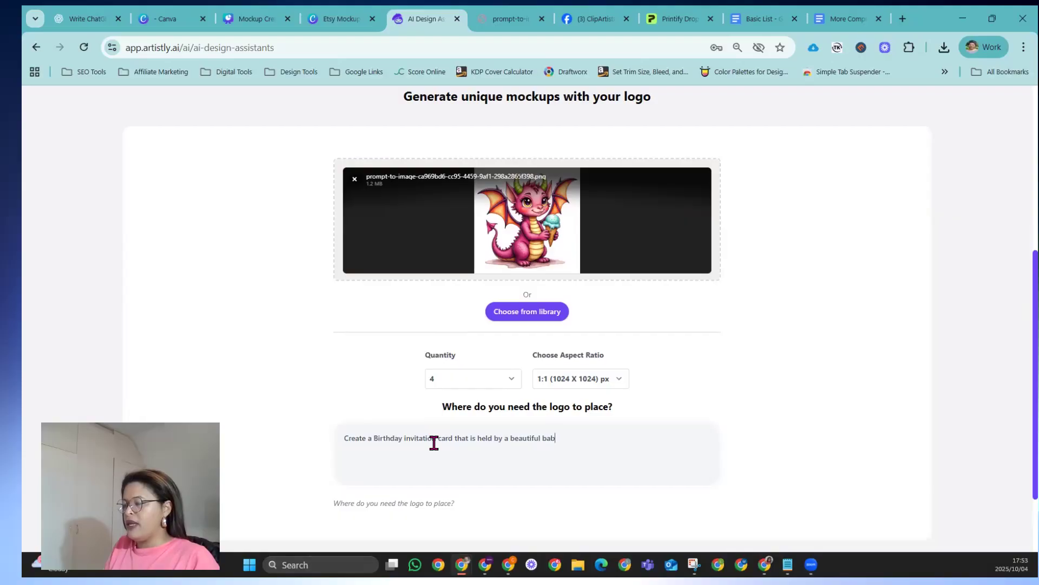
type("iwth")
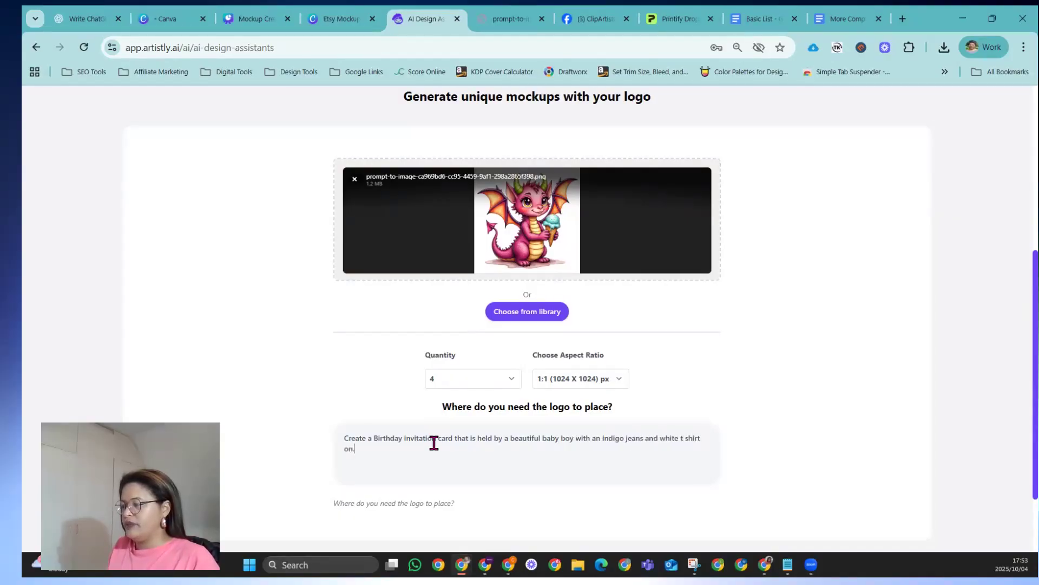
scroll(428, 454, "down", 2)
left_click(530, 486)
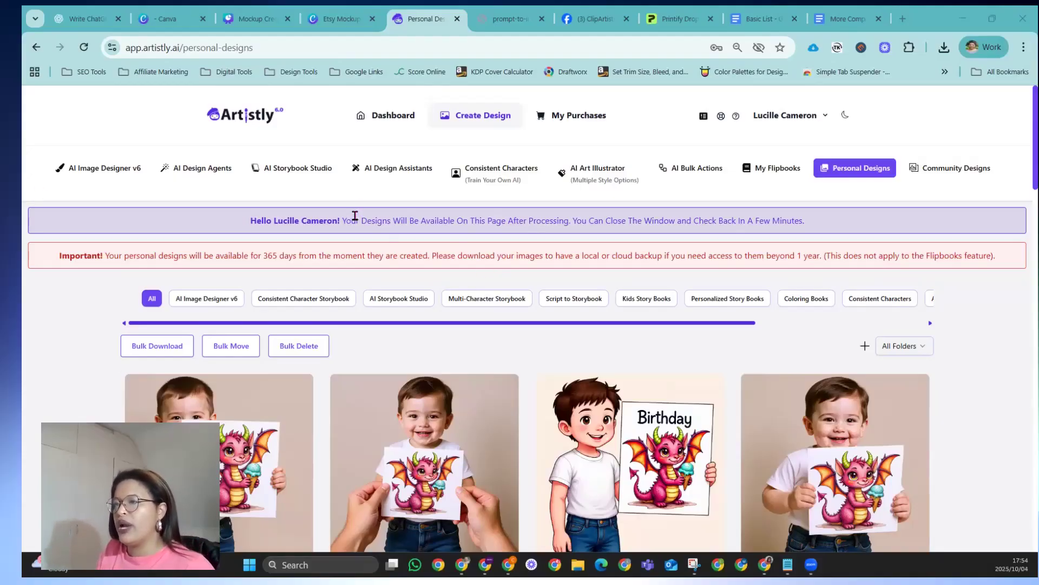
Return to the personal designs and view the generated birthday card mockups.
left_click(370, 182)
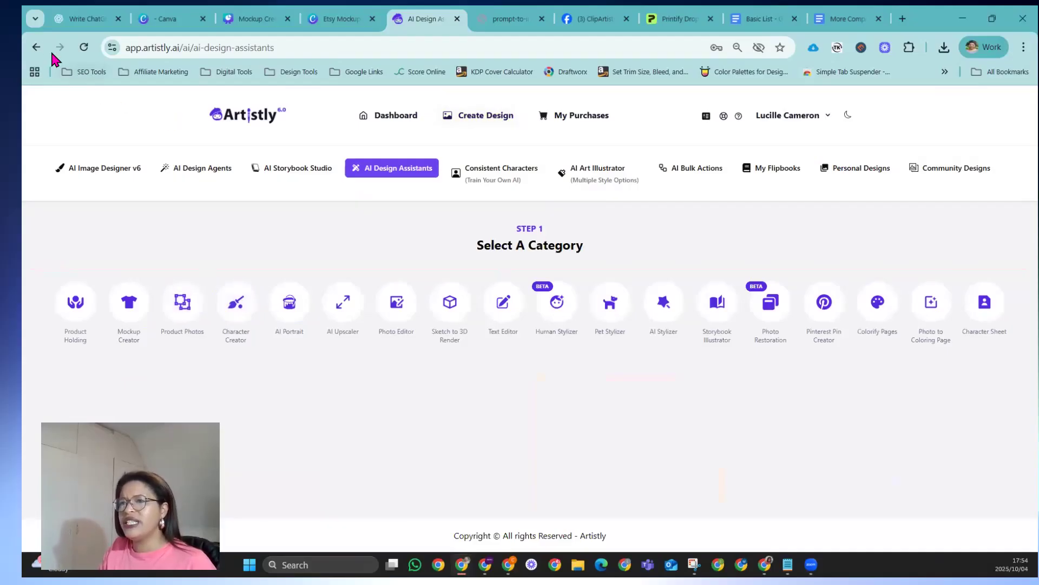
left_click(36, 47)
scroll(631, 422, "down", 3)
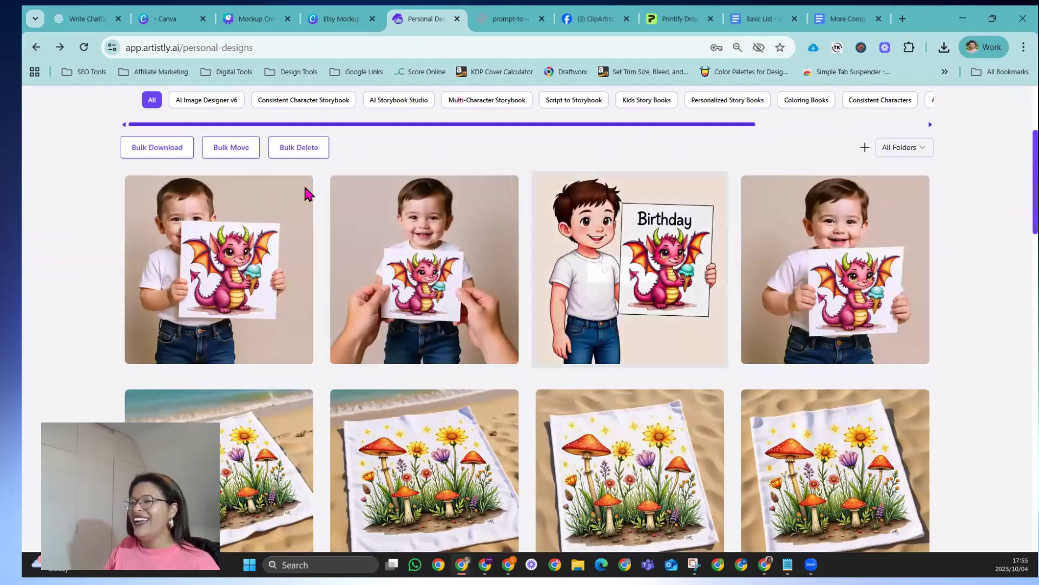
Reopen the Mockup Creator and choose the brown baby cow with pink bow design from the library's Halloween folder.
left_click(392, 166)
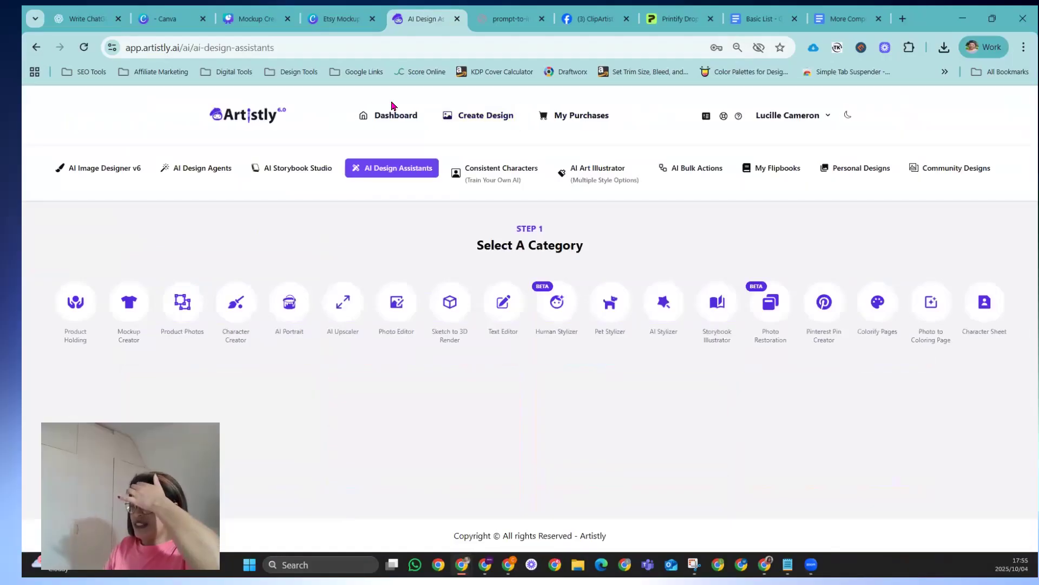
left_click(130, 304)
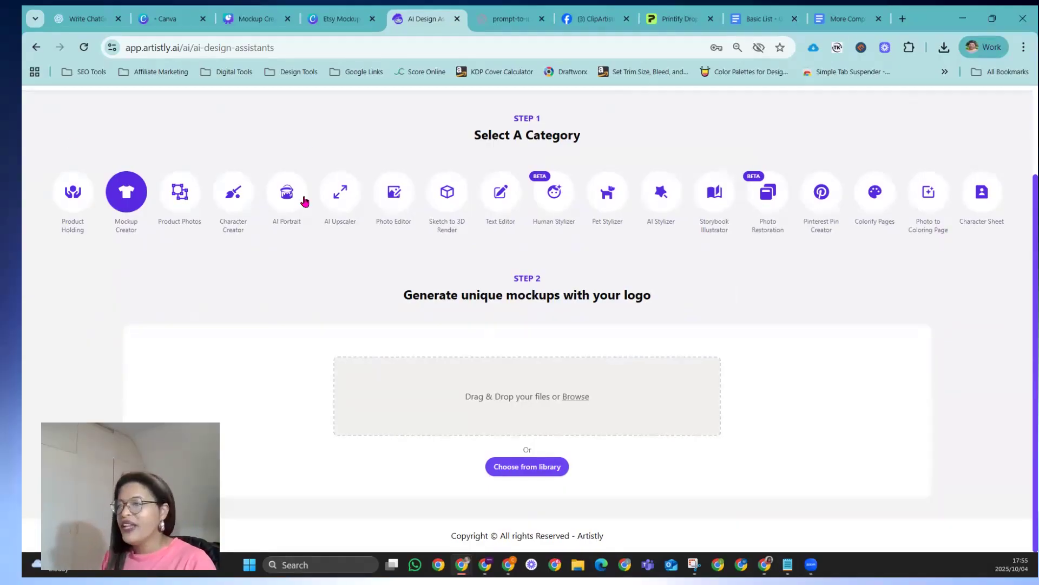
left_click(531, 468)
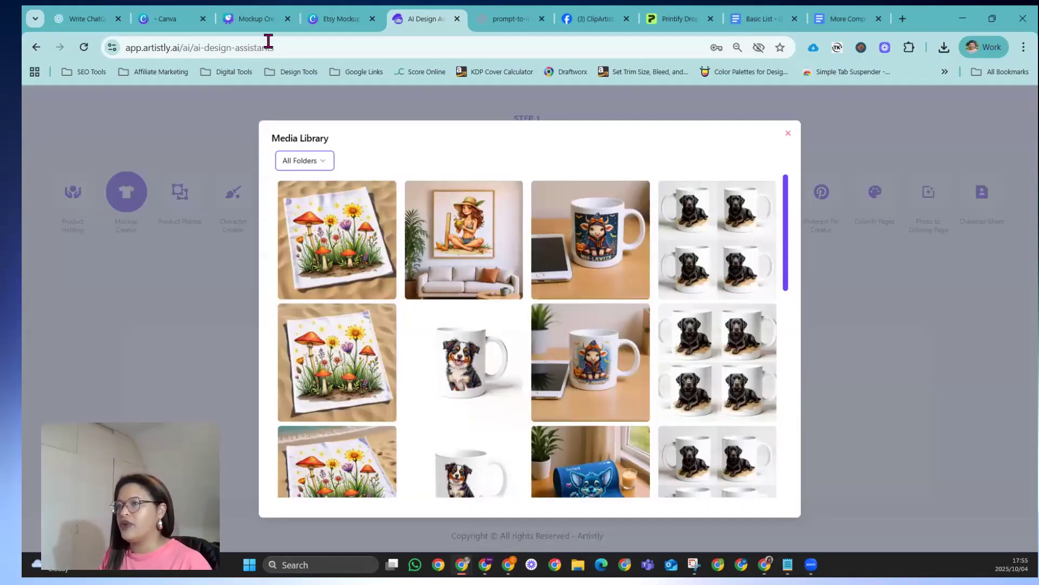
left_click(293, 160)
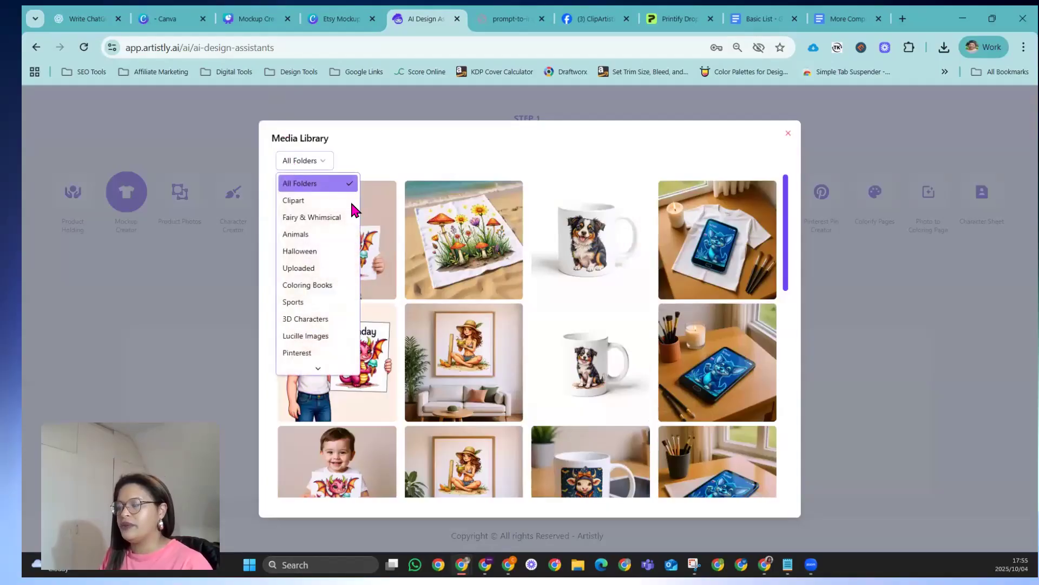
left_click(302, 251)
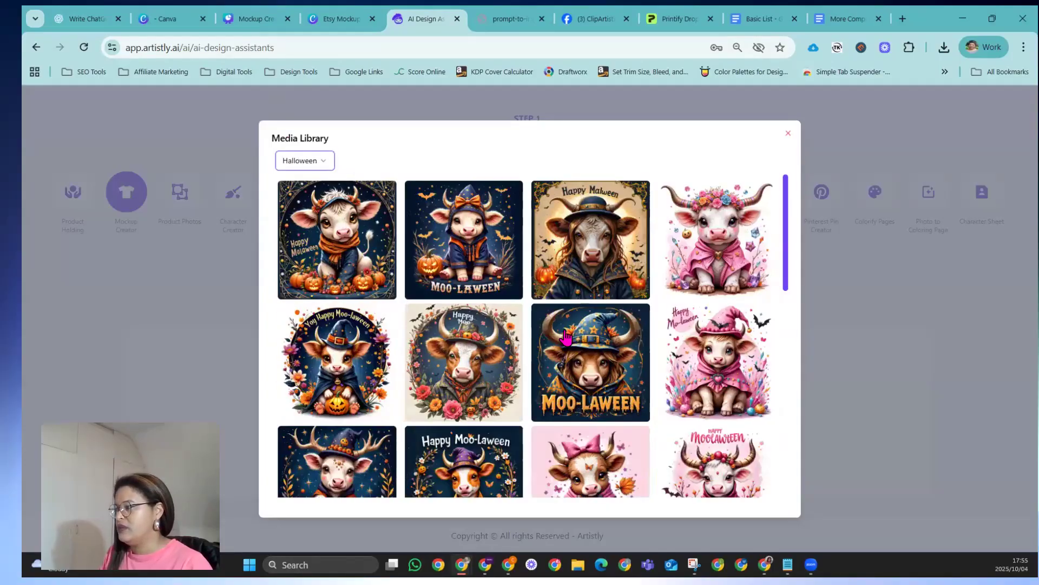
scroll(565, 332, "down", 2)
left_click(605, 372)
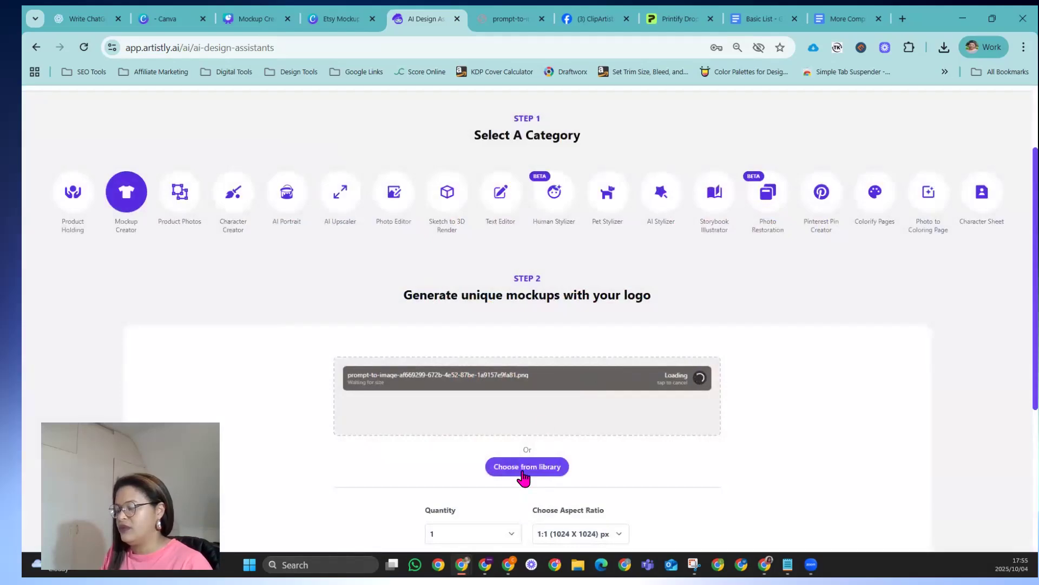
Generate 4 mockups from the prompt "create a 15oz mockup image with the baby cow picture but make the mug wrapped fully without white parts.".
scroll(466, 348, "down", 3)
left_click(450, 378)
left_click(460, 445)
left_click(457, 444)
type("create ")
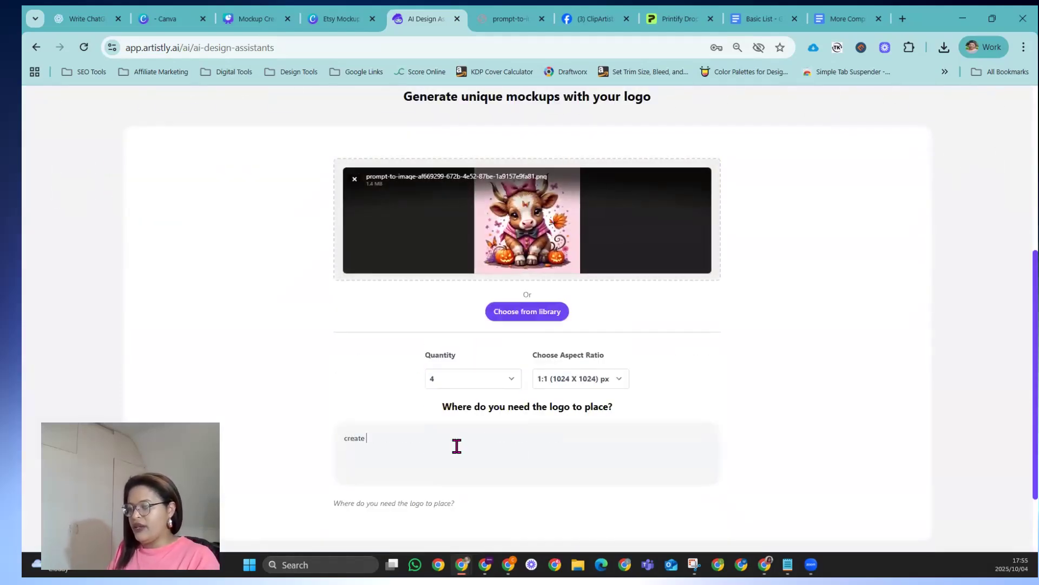
type("a 15p")
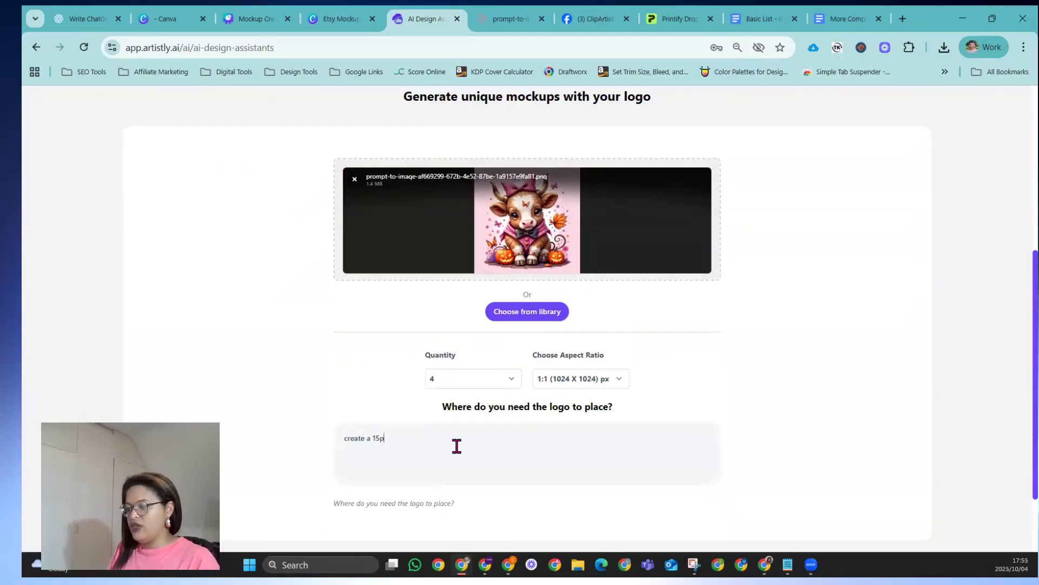
key("BackSpace")
type("oz m")
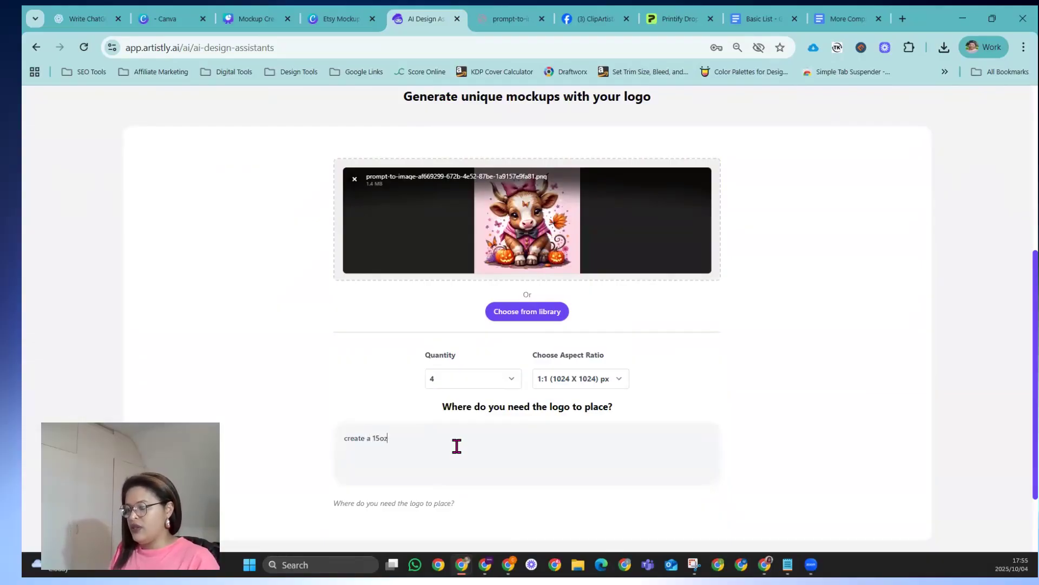
key("BackSpace")
type("white")
key("BackSpace")
key("BackSpace")
key("BackSpace")
key("BackSpace")
key("BackSpace")
type("mockup")
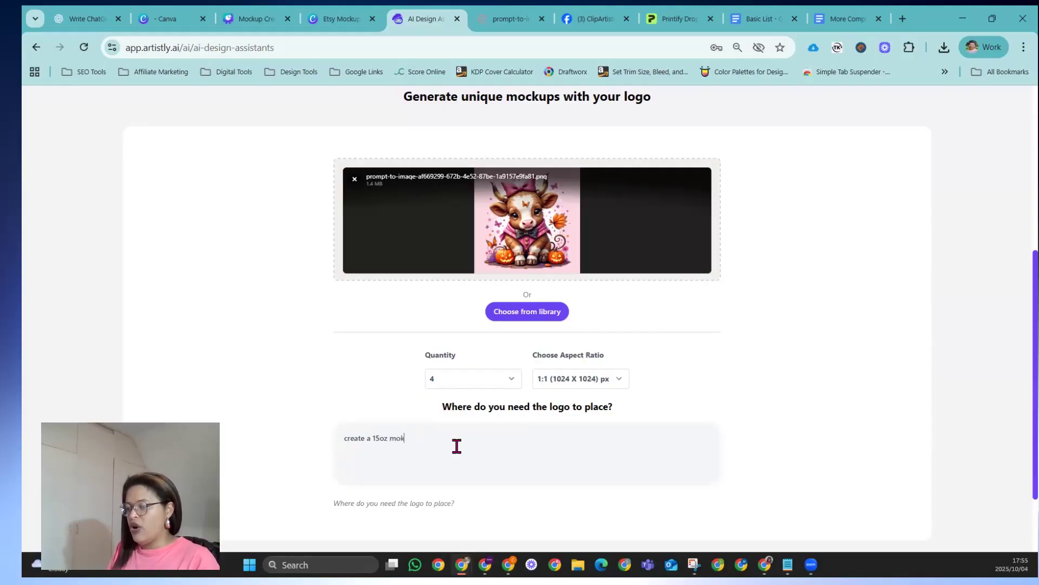
type(" image")
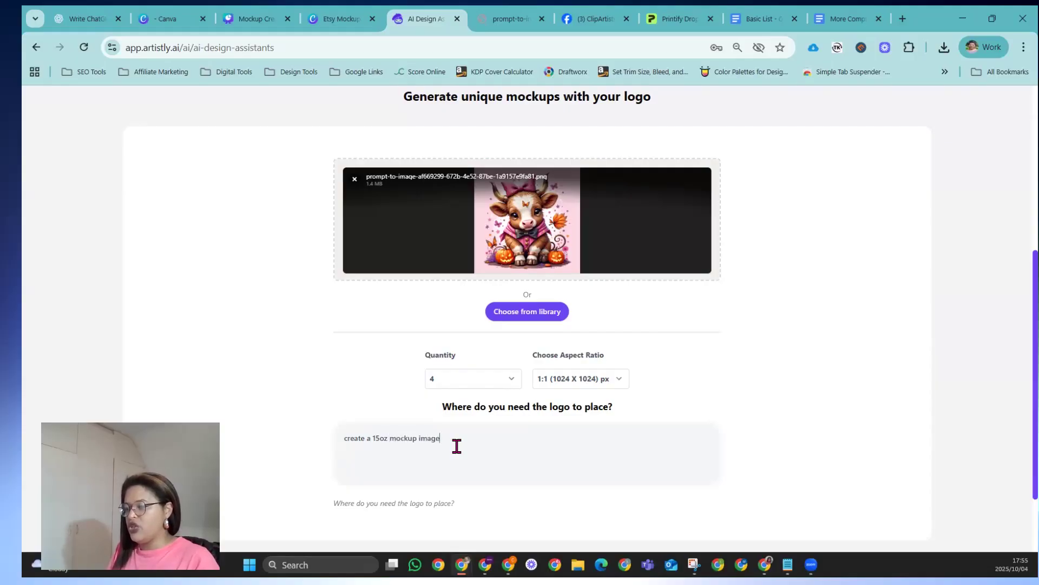
type(" with the baby")
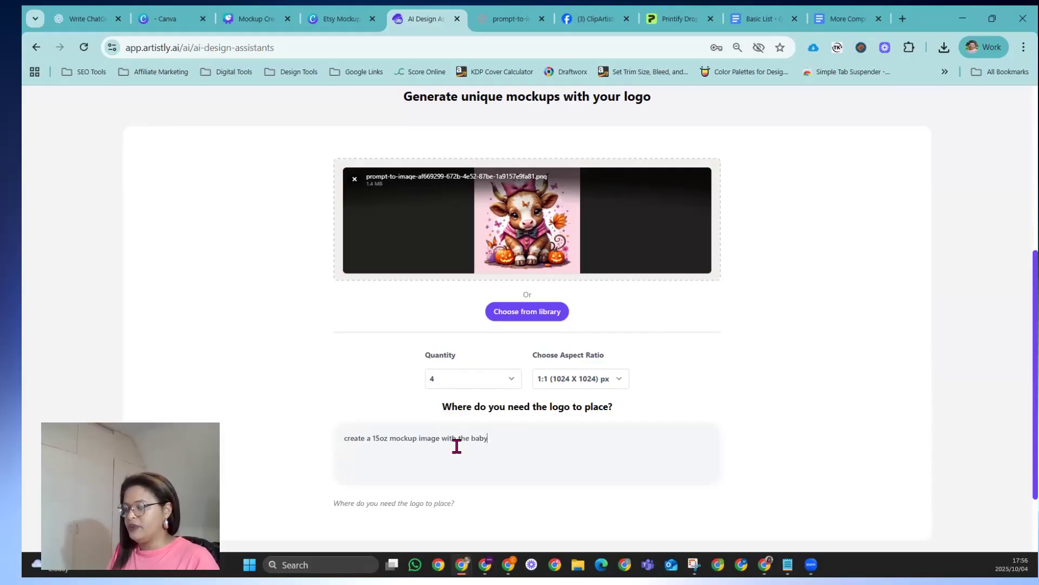
type(" cow picture but make the mu")
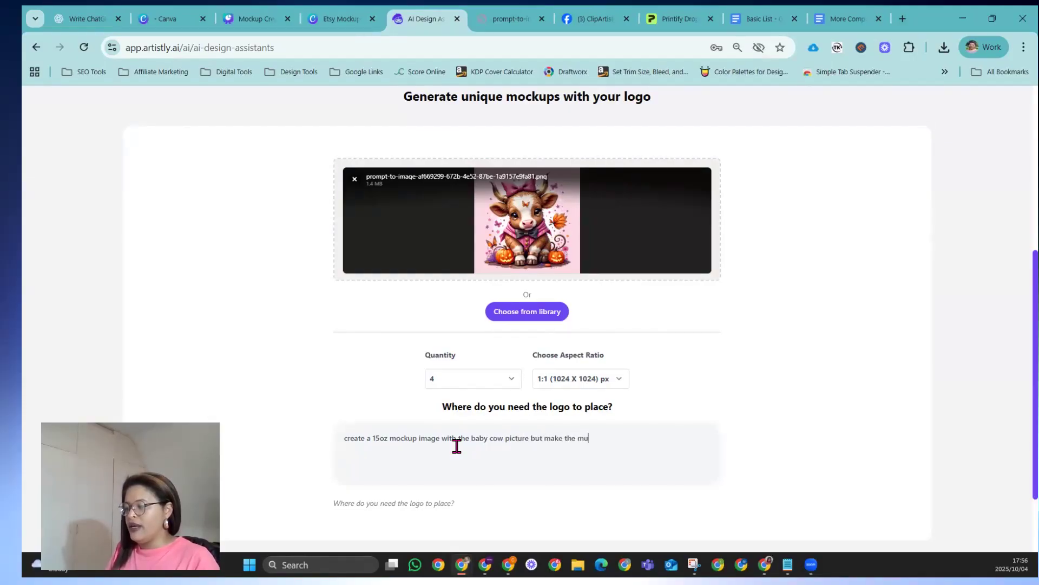
type("g wrapp")
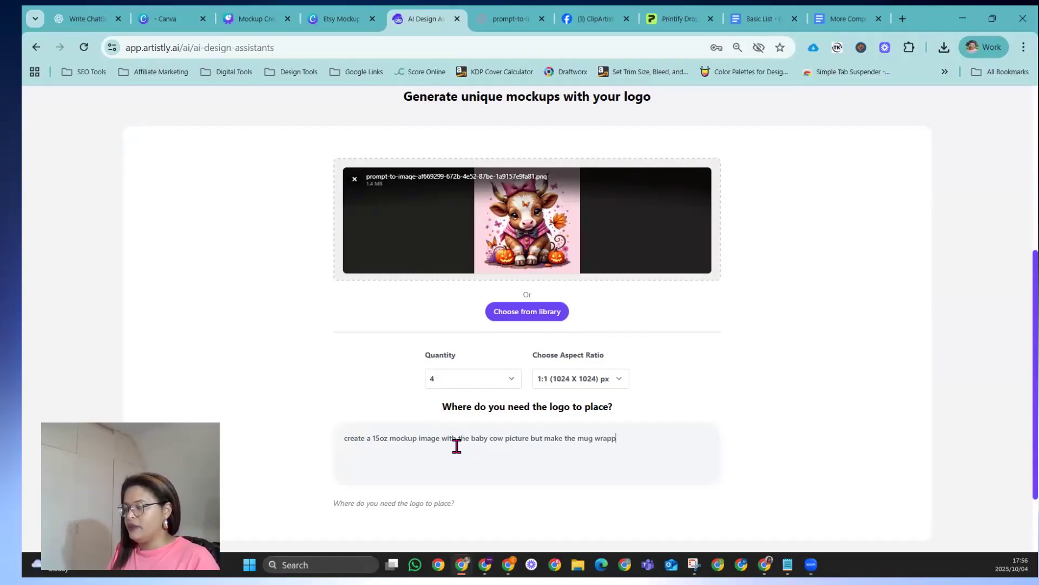
type("ed fully wihtout")
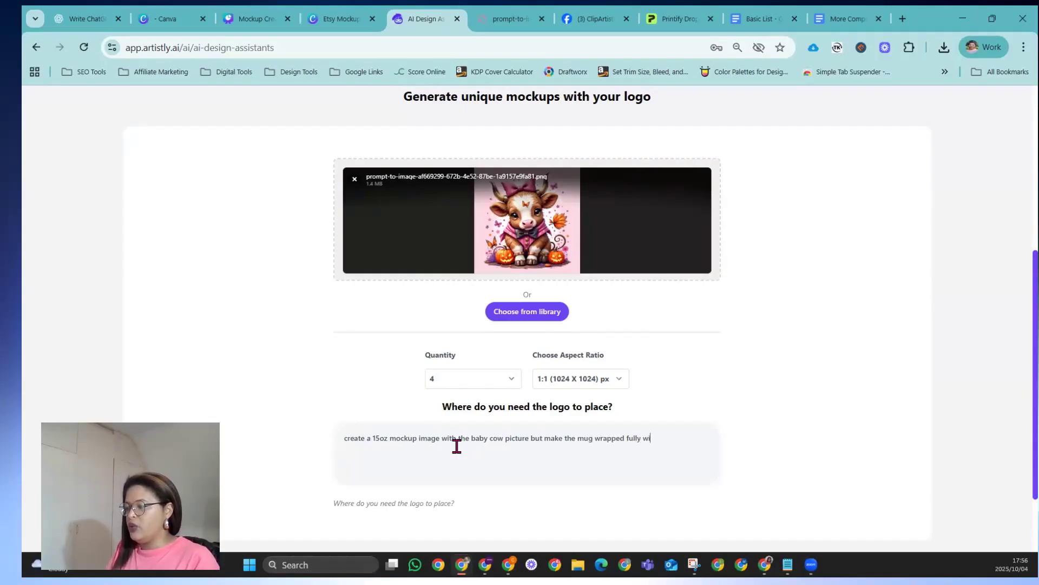
key("BackSpace")
key("BackSpace")
key("BackSpace")
key("BackSpace")
key("BackSpace")
type("thout")
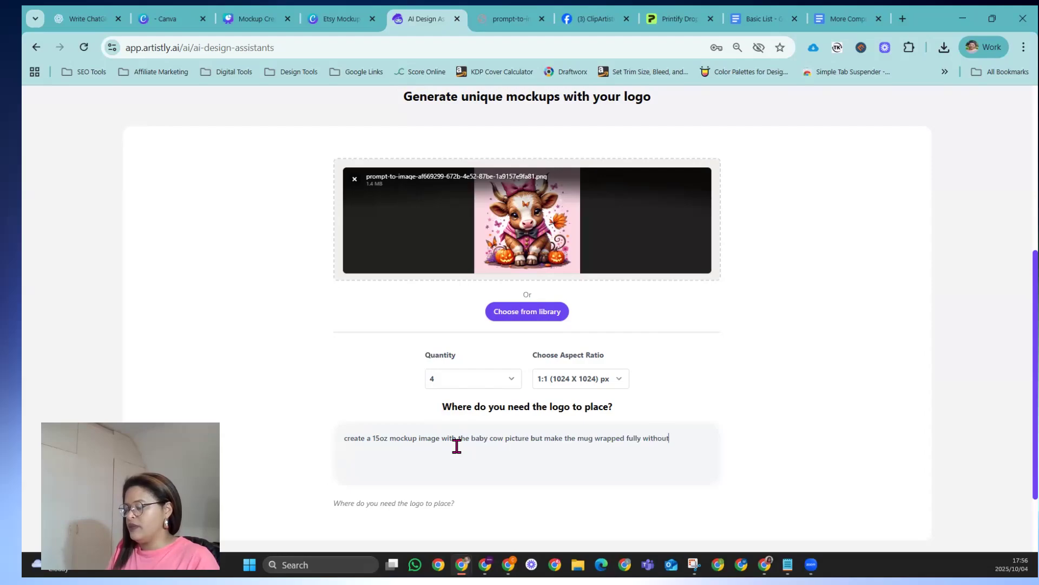
type(" white parts.")
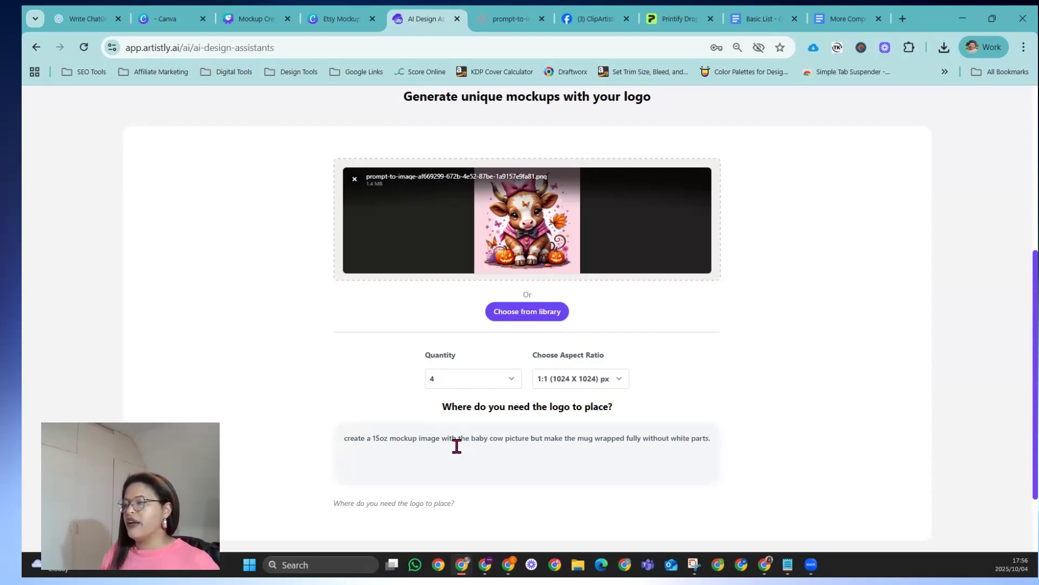
scroll(457, 445, "down", 2)
left_click(507, 491)
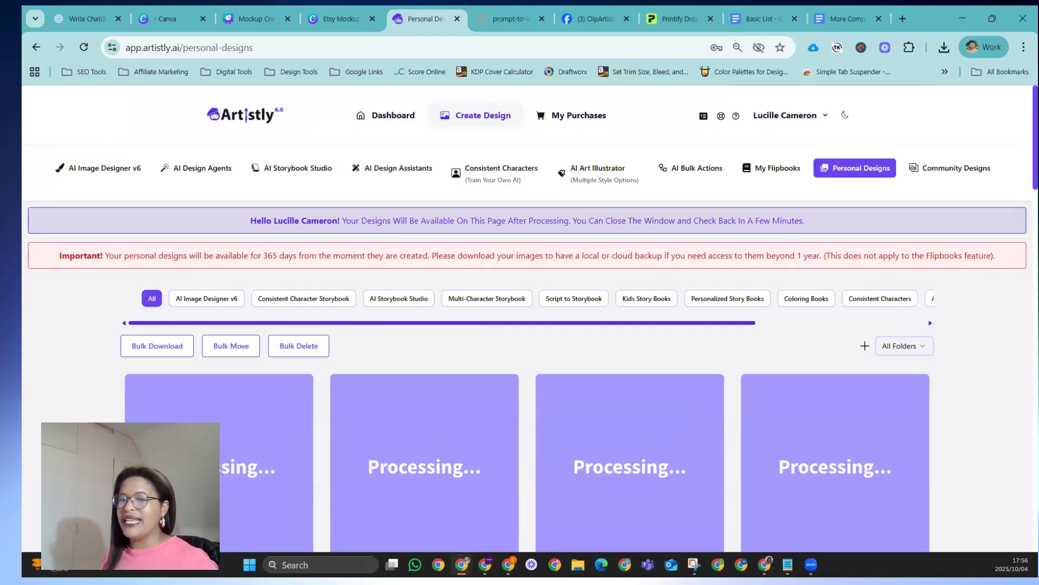
Look over the generated baby cow mug mockups in the personal designs, also viewing the beach towel image in its own browser tab.
scroll(319, 464, "down", 7)
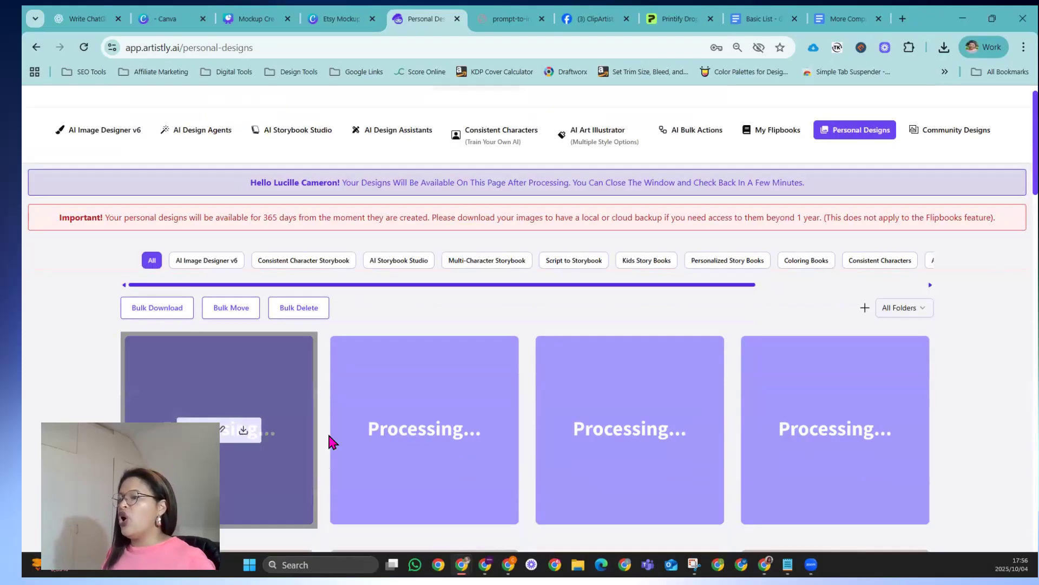
left_click(499, 24)
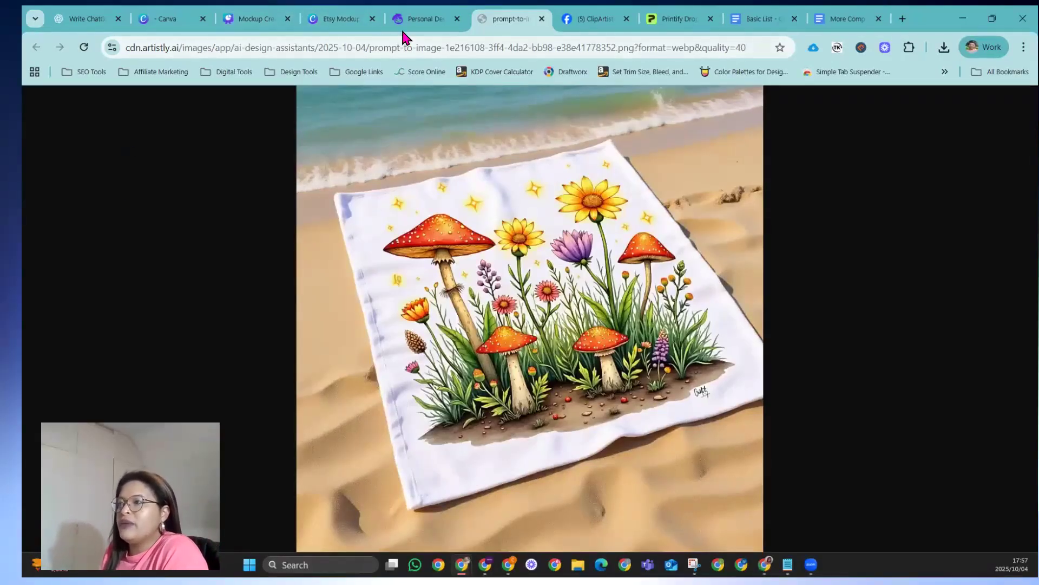
left_click(419, 20)
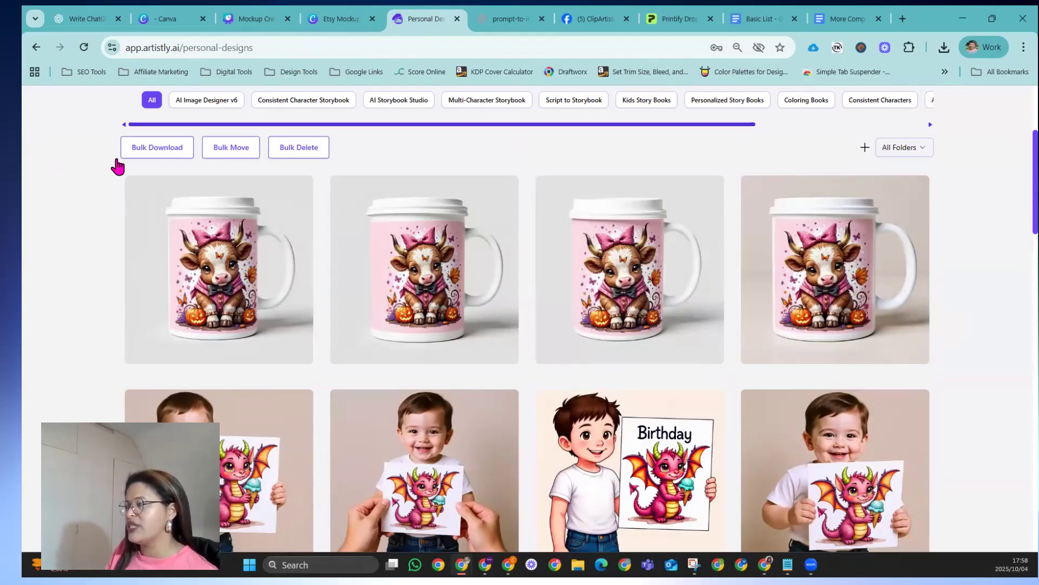
mouse_move(205, 209)
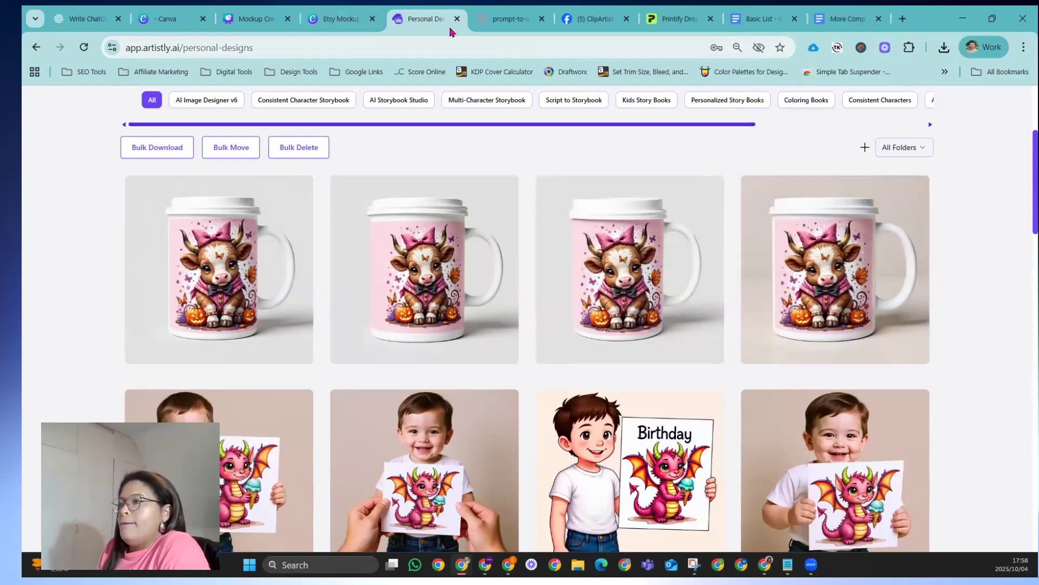
Switch to Printify and browse the Home Decor products in the catalog for mockup ideas.
left_click(684, 19)
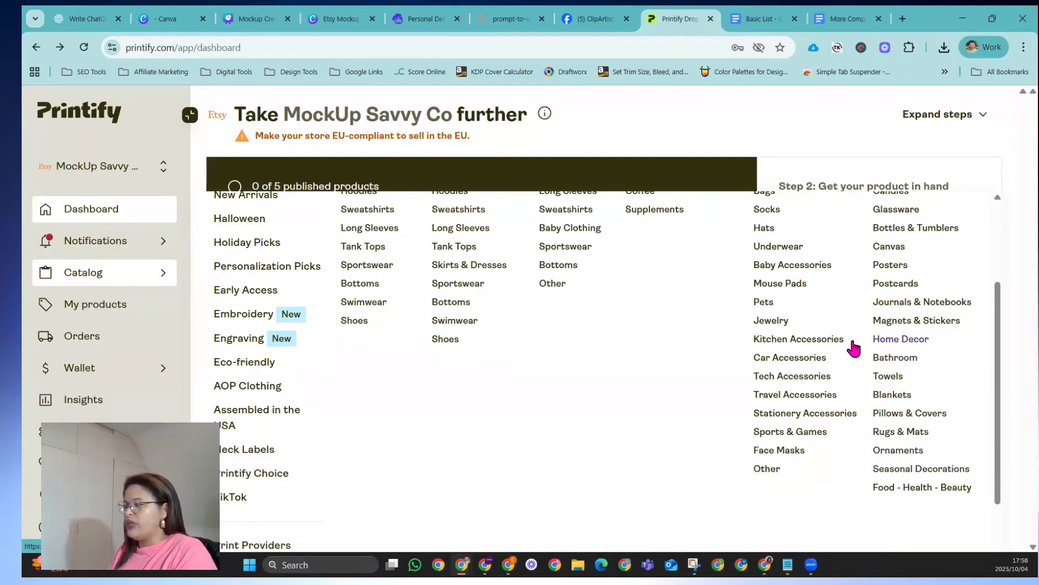
left_click(883, 340)
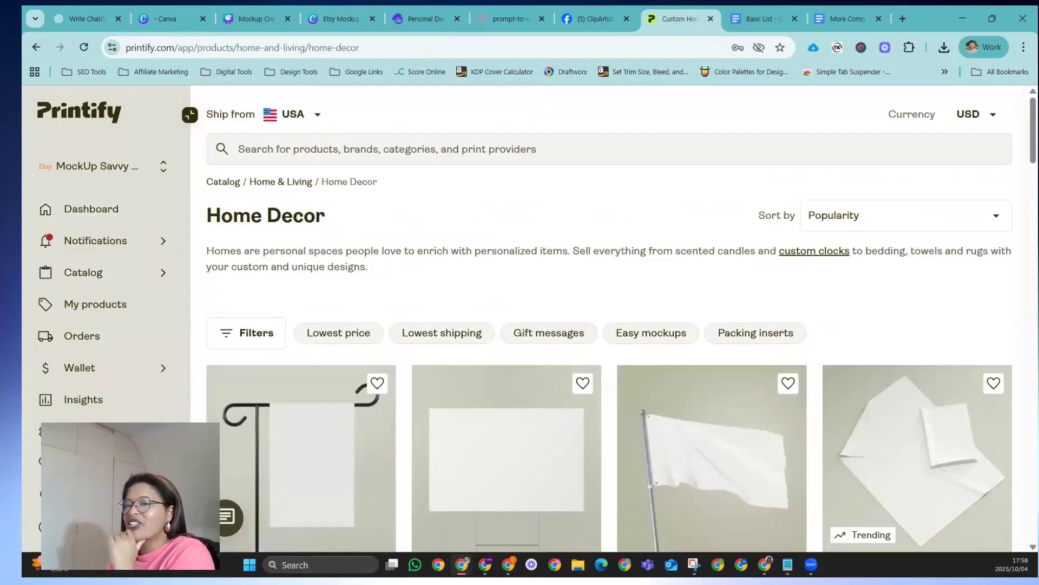
scroll(634, 339, "down", 3)
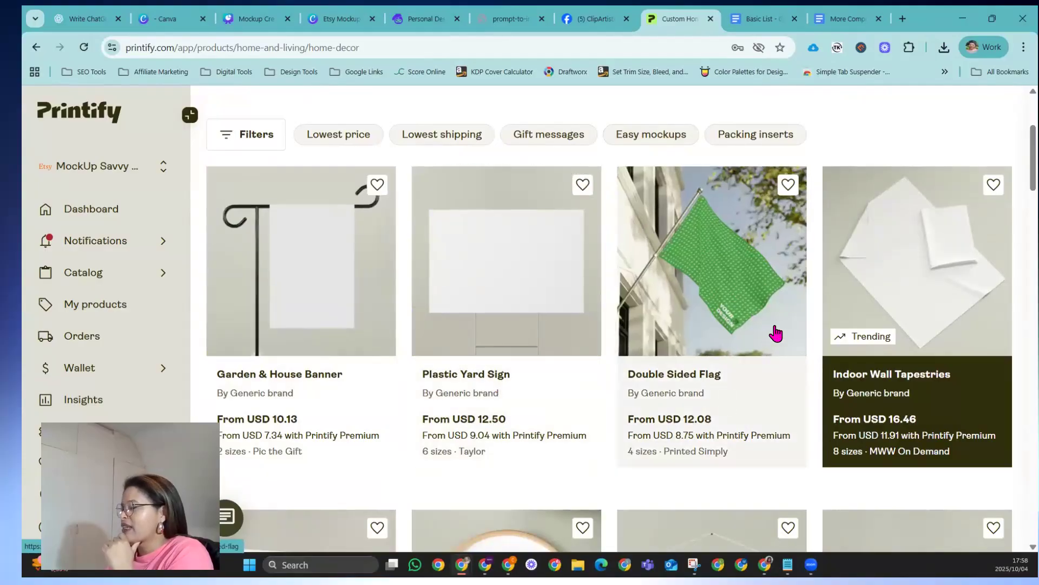
scroll(774, 332, "down", 10)
scroll(858, 353, "down", 1)
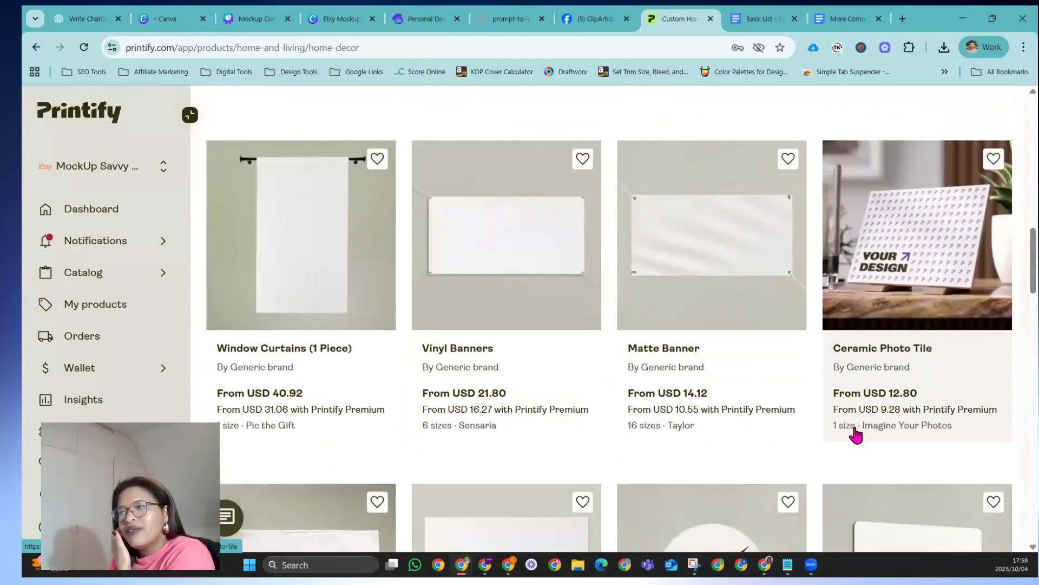
scroll(856, 438, "down", 4)
scroll(856, 433, "down", 4)
scroll(619, 395, "up", 18)
scroll(620, 395, "up", 4)
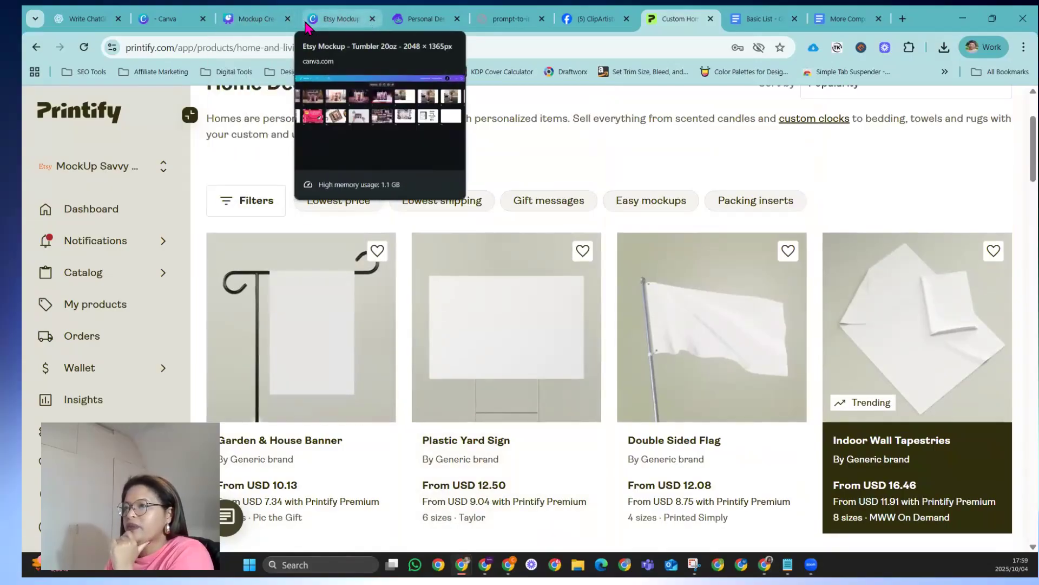
Return to Artistly, reopen the Mockup Creator and open the media library for choosing a design.
left_click(400, 22)
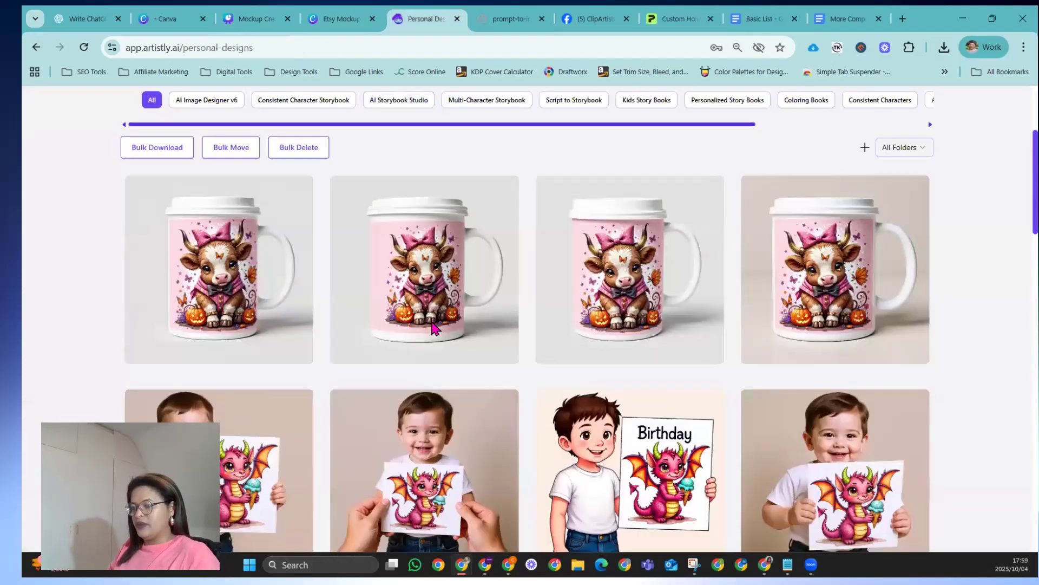
mouse_move(437, 302)
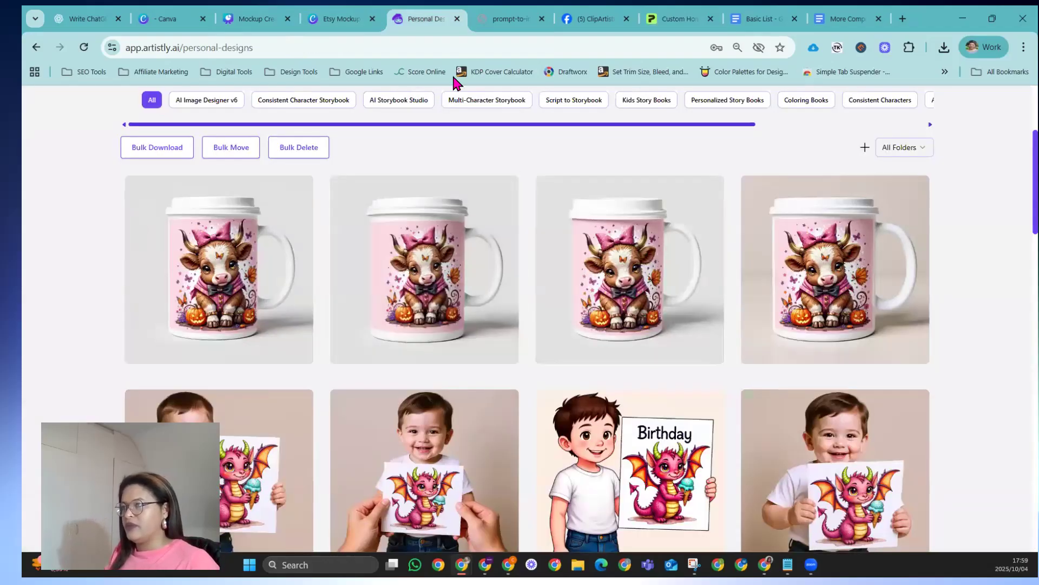
scroll(341, 204, "up", 4)
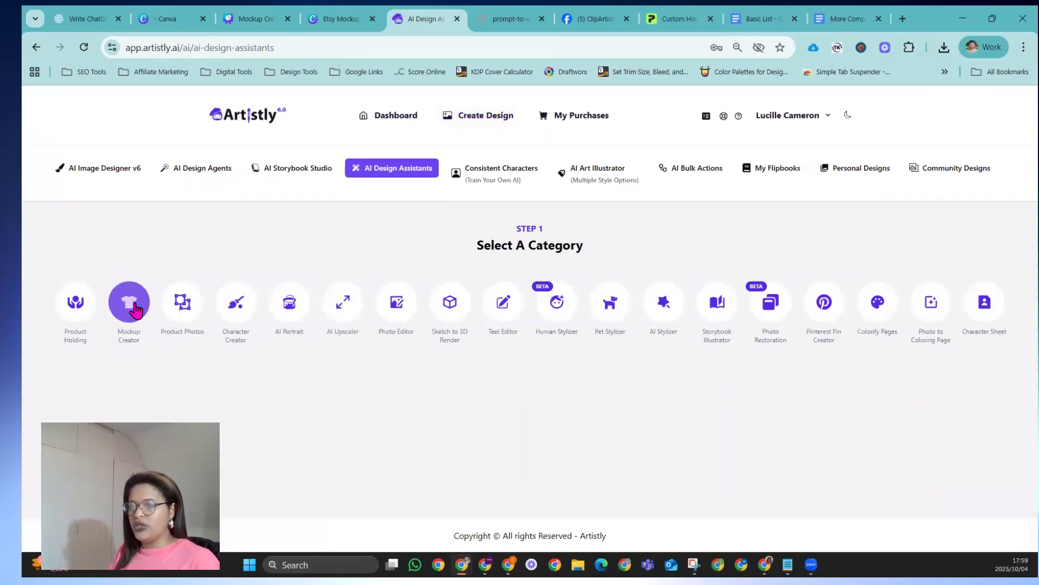
left_click(135, 310)
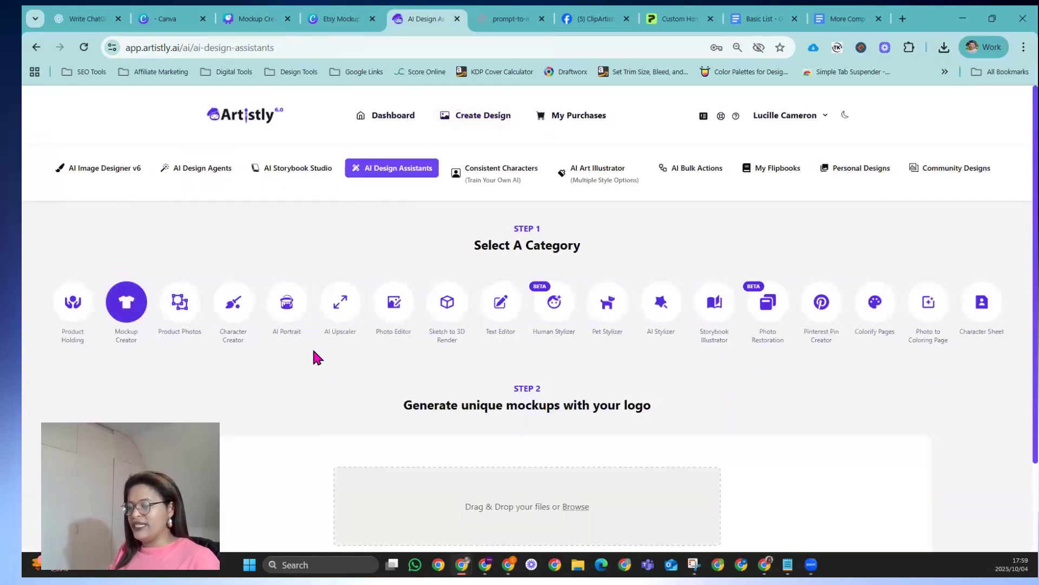
scroll(469, 450, "down", 2)
left_click(522, 464)
Choose the design with three surfboards beside a palm tree from the library's Beach Vibes folder.
left_click(316, 161)
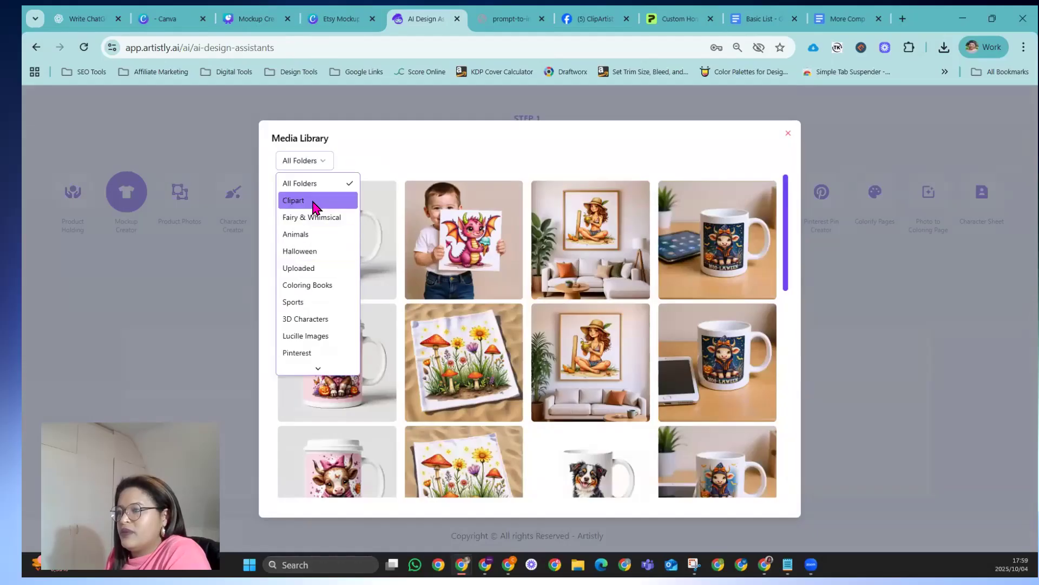
scroll(295, 337, "down", 3)
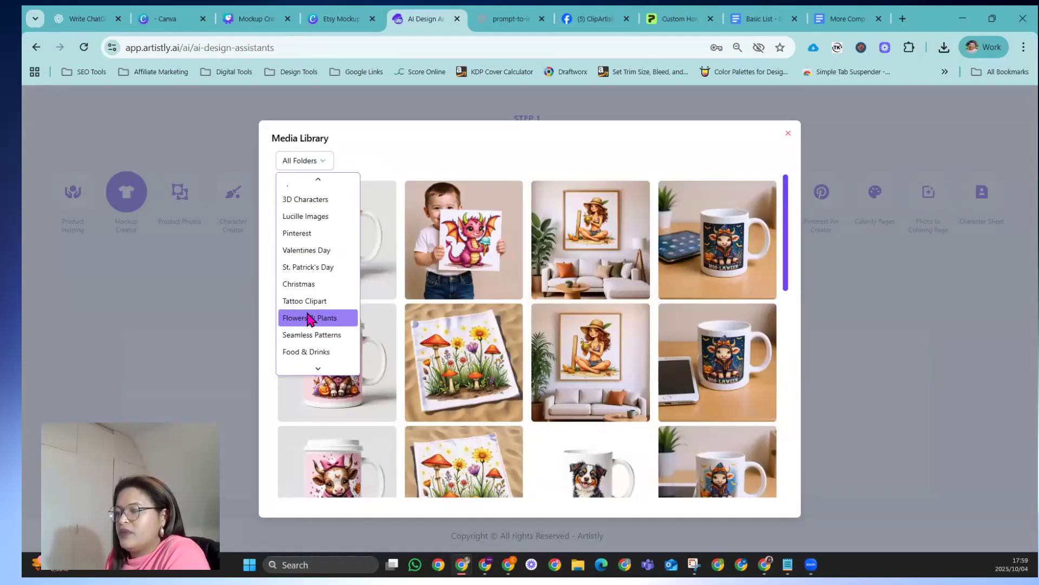
scroll(292, 347, "down", 2)
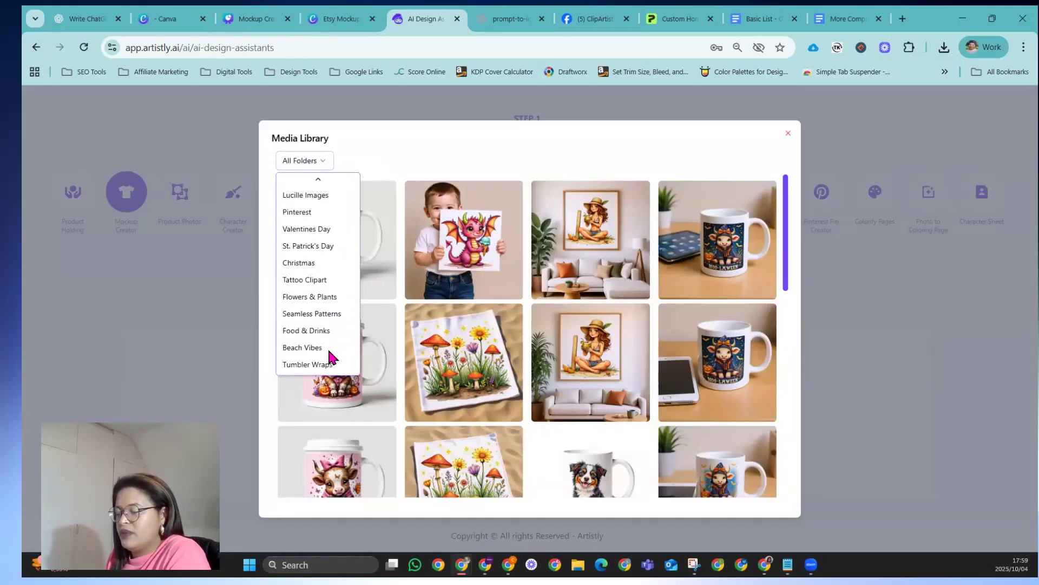
left_click(292, 348)
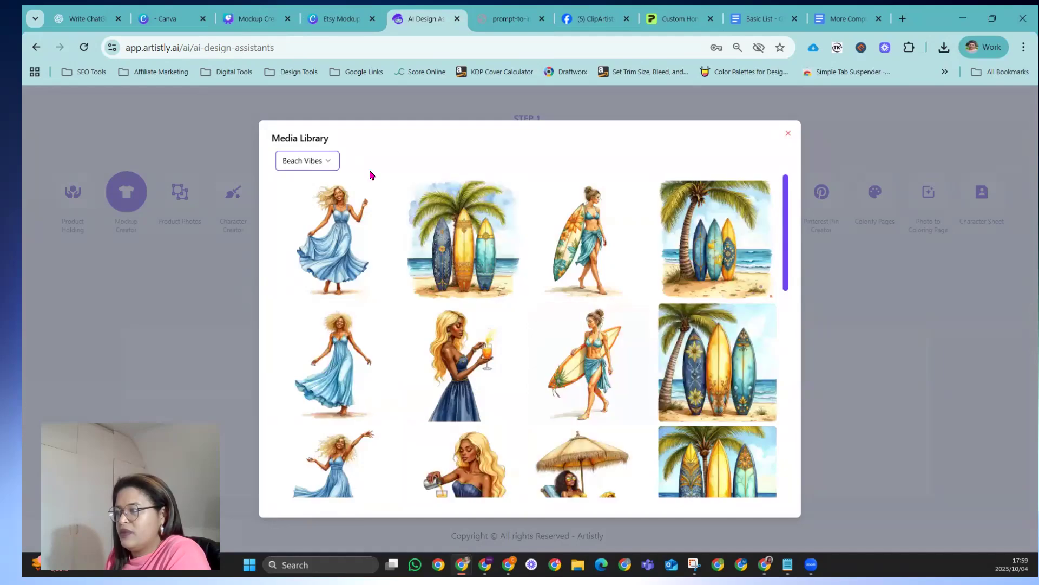
scroll(469, 305, "down", 10)
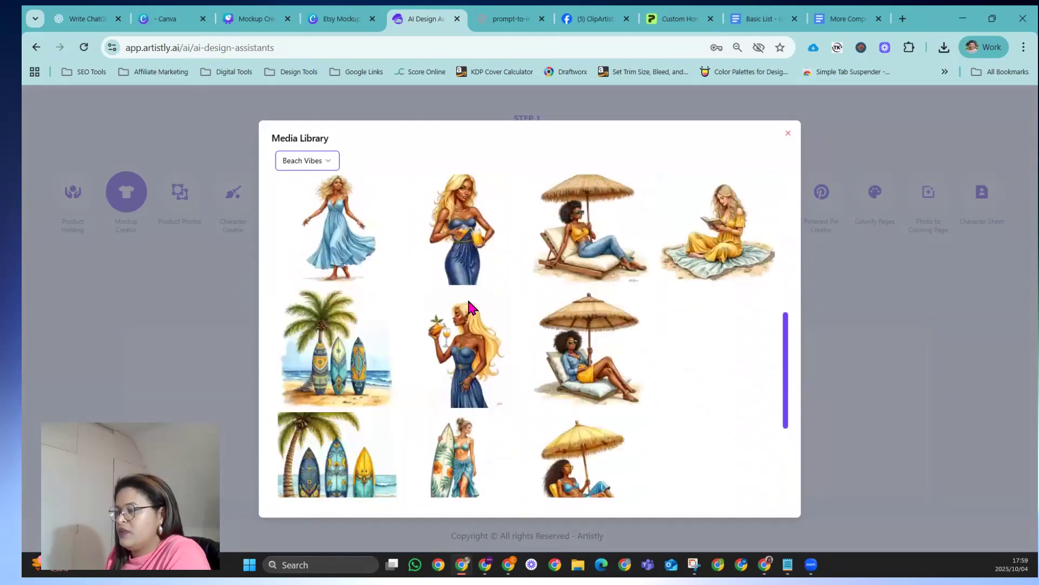
scroll(469, 305, "up", 5)
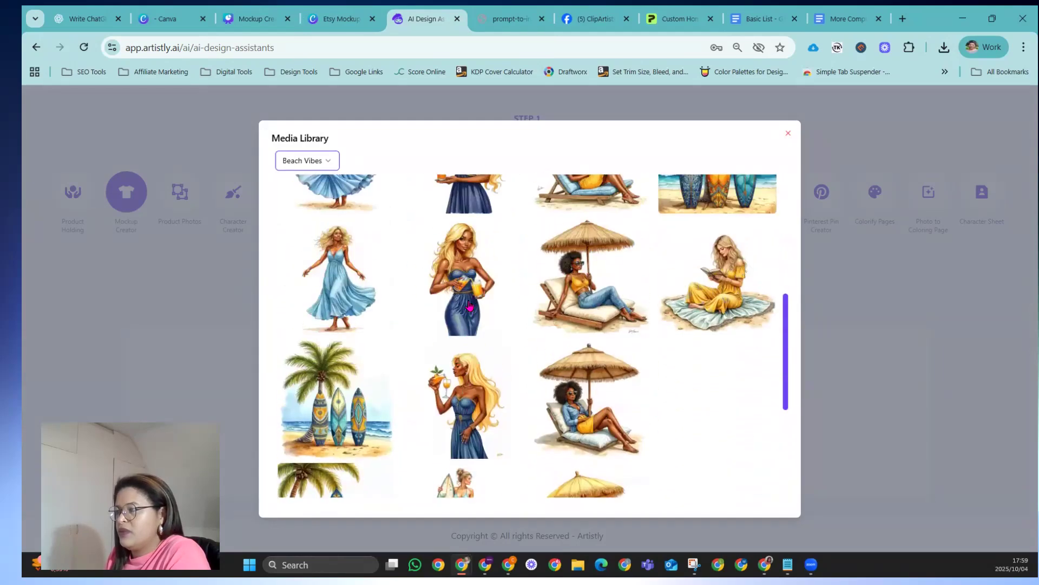
scroll(468, 305, "up", 2)
left_click(696, 297)
Set the quantity to 4 and enter the prompt "Create a mockup image of a yard sign position on a grass backdrop".
scroll(509, 428, "down", 2)
left_click(491, 399)
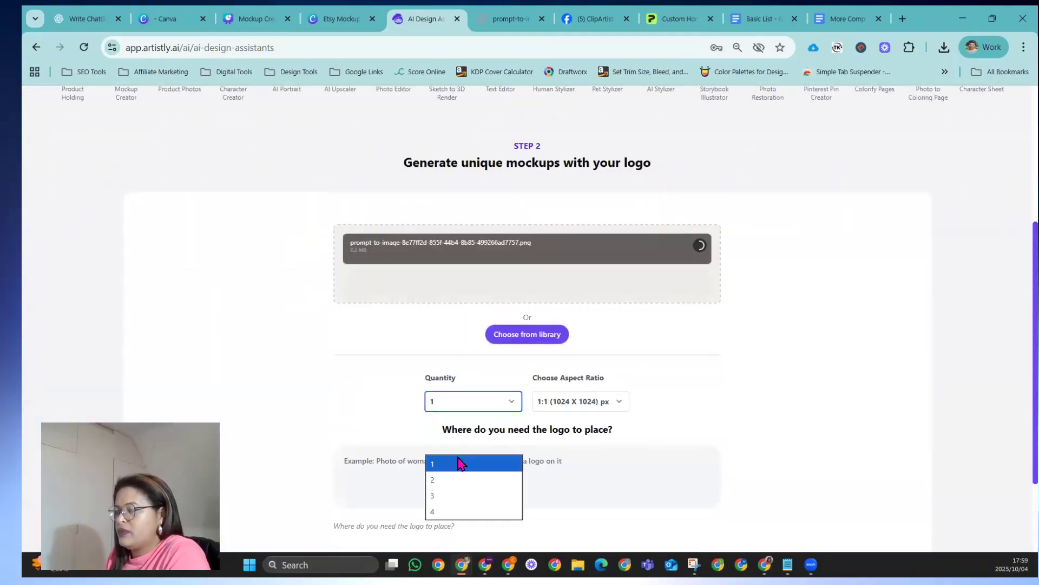
left_click(464, 462)
left_click(465, 449)
left_click(436, 506)
left_click(436, 506)
type("create a mockup")
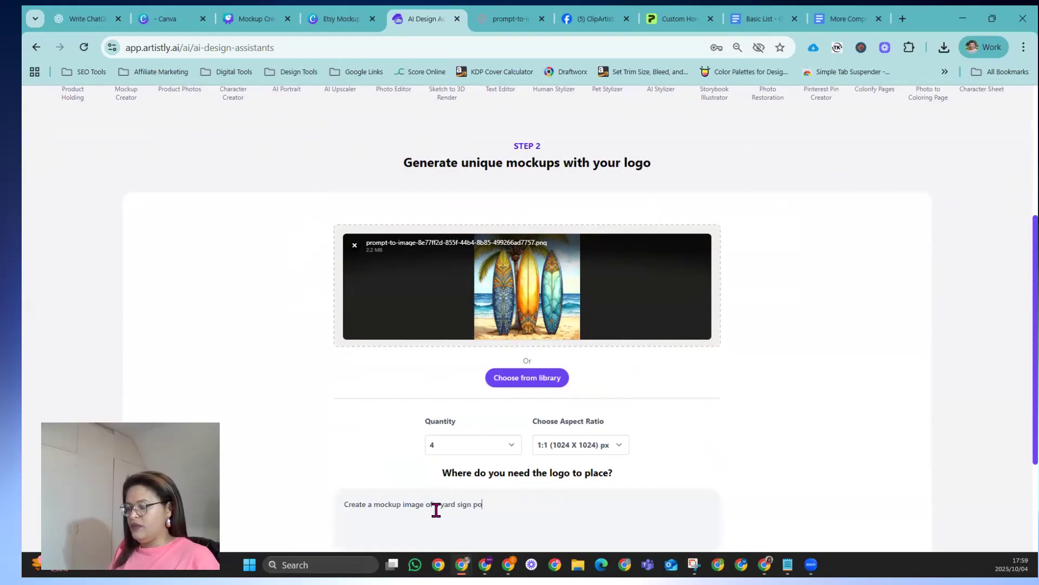
type("ition on a grass backdrop")
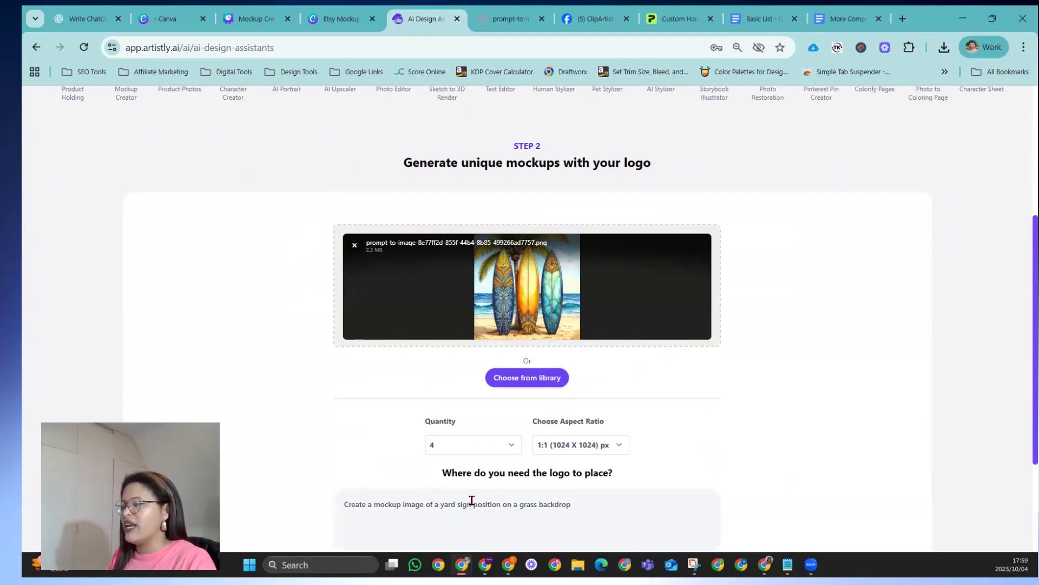
Change "position" to "posited" in the yard sign prompt and generate the mockups.
left_click(499, 501)
key("BackSpace")
key("BackSpace")
key("BackSpace")
type("ed")
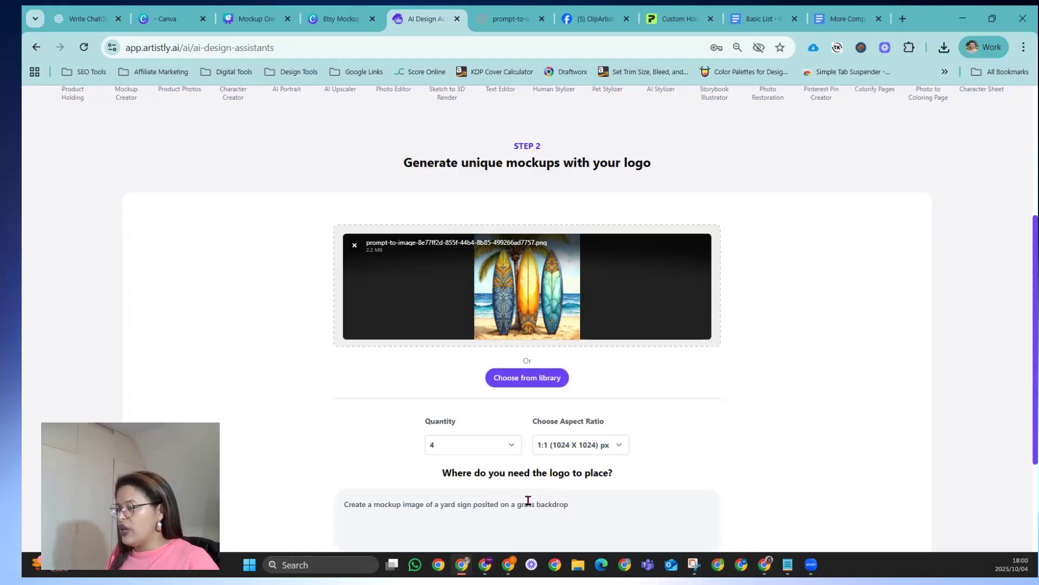
scroll(584, 505, "down", 3)
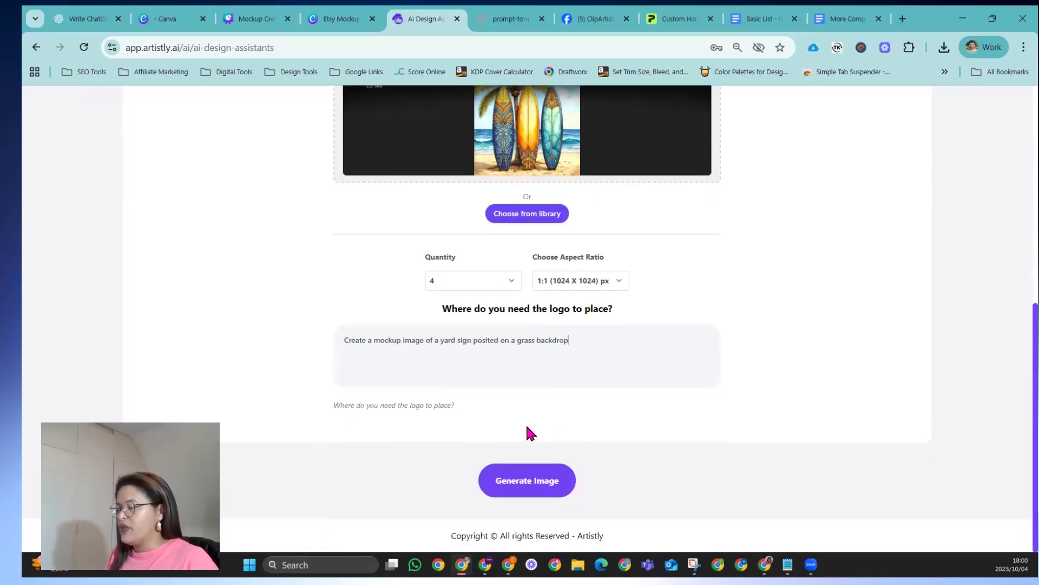
left_click(535, 482)
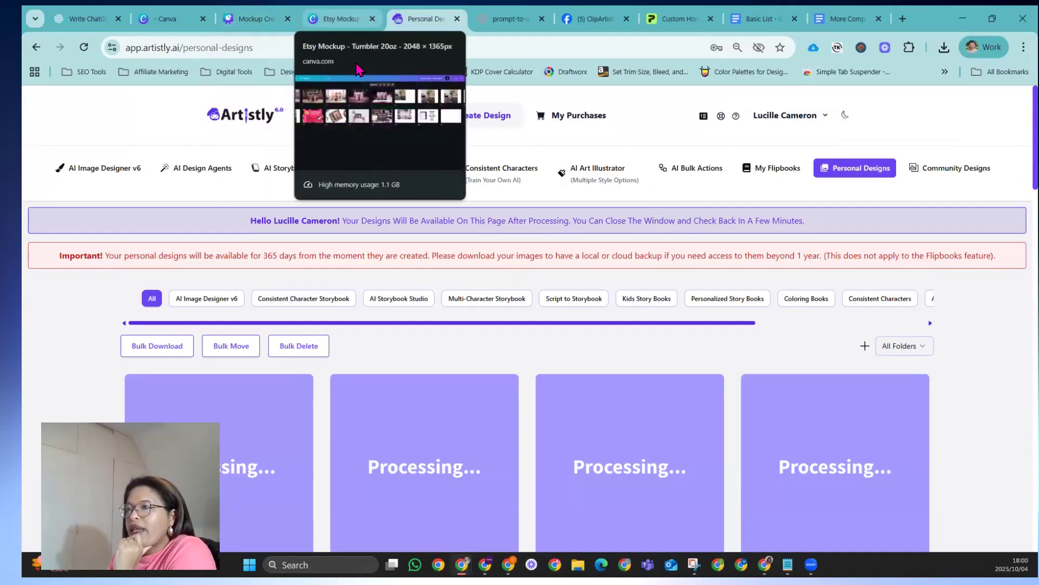
Reopen the Mockup Creator and choose the woman with curly hair and an orange hibiscus from the library's Flowers & Plants folder.
left_click(383, 178)
left_click(130, 304)
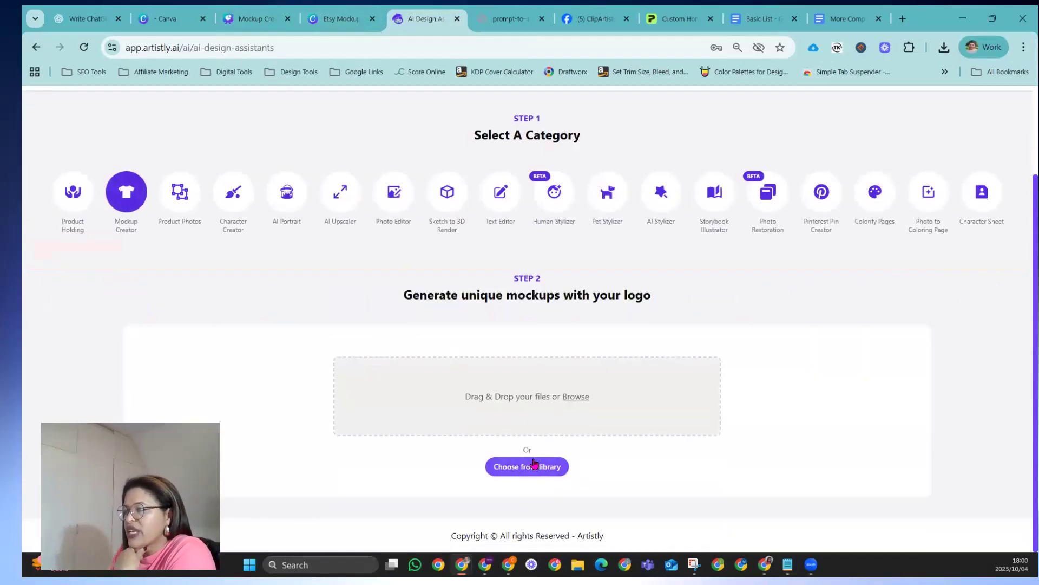
left_click(529, 467)
left_click(331, 165)
scroll(306, 325, "down", 5)
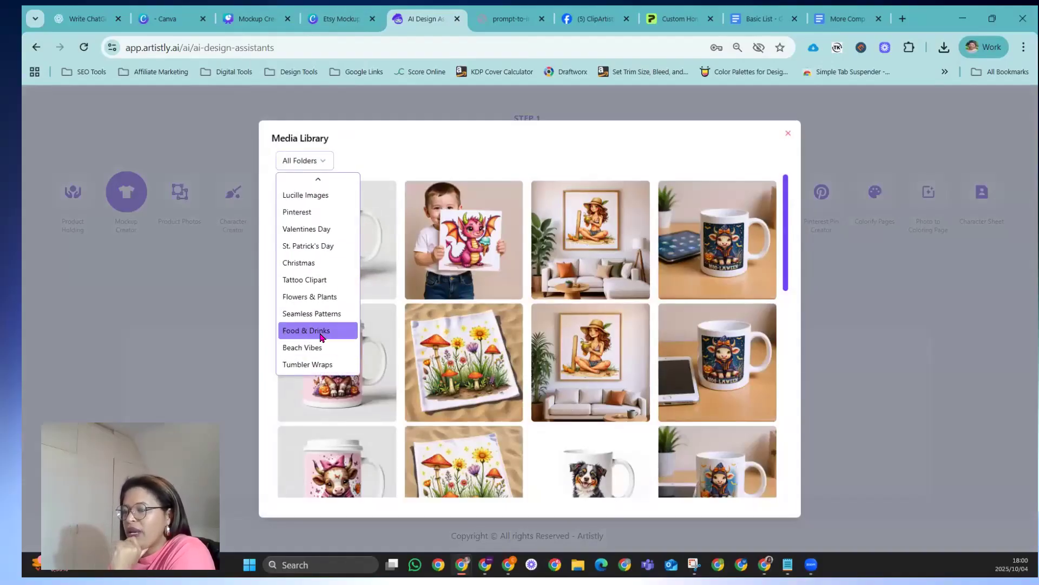
left_click(320, 297)
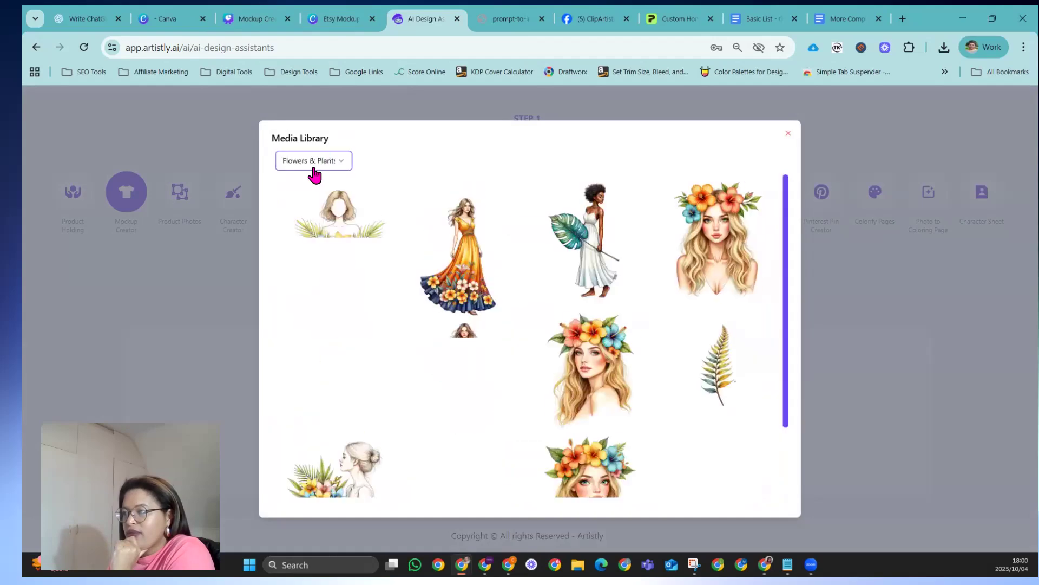
scroll(656, 215, "down", 1)
scroll(655, 215, "down", 1)
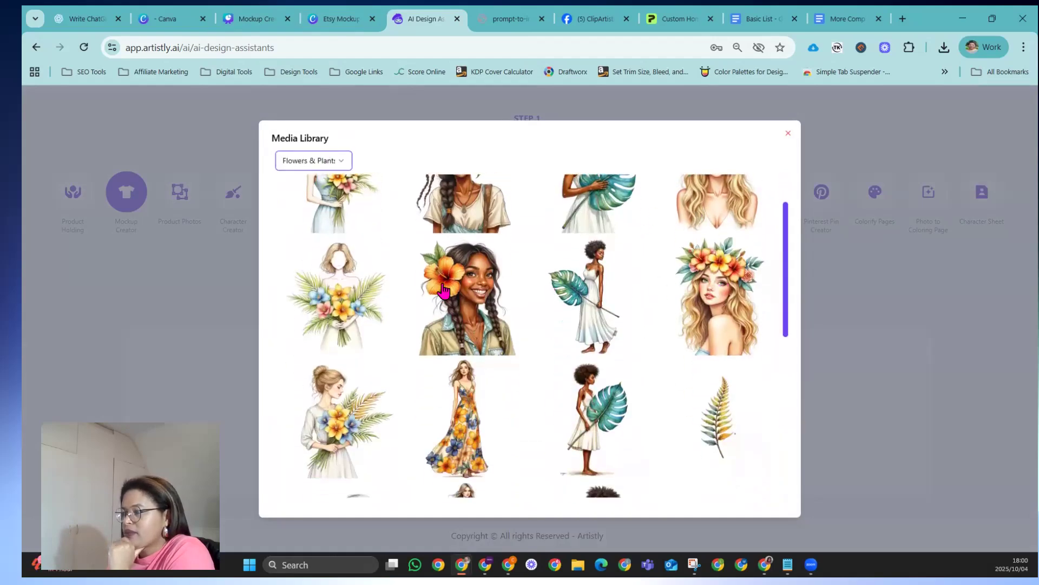
scroll(525, 365, "down", 5)
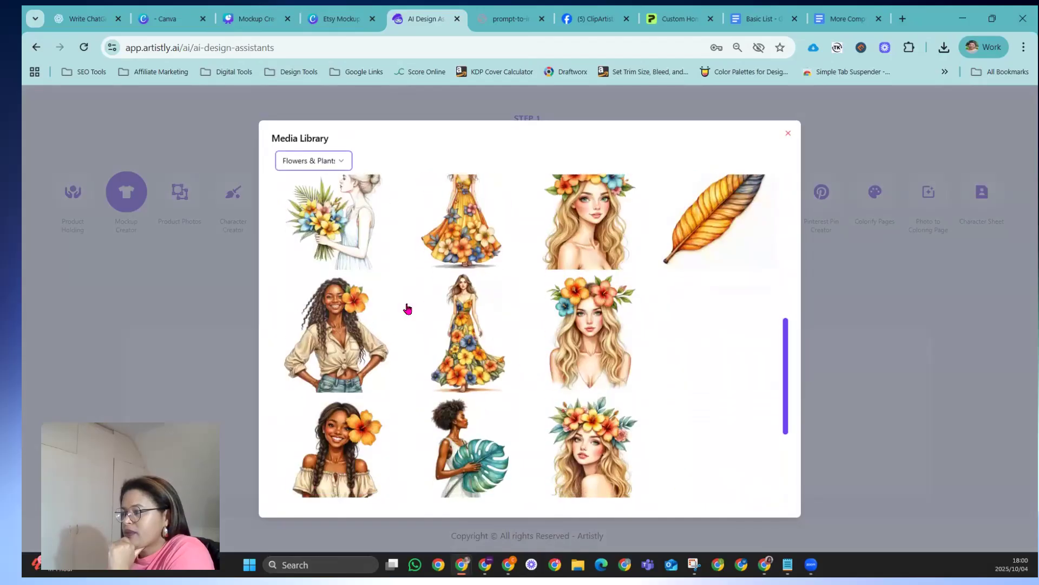
left_click(488, 468)
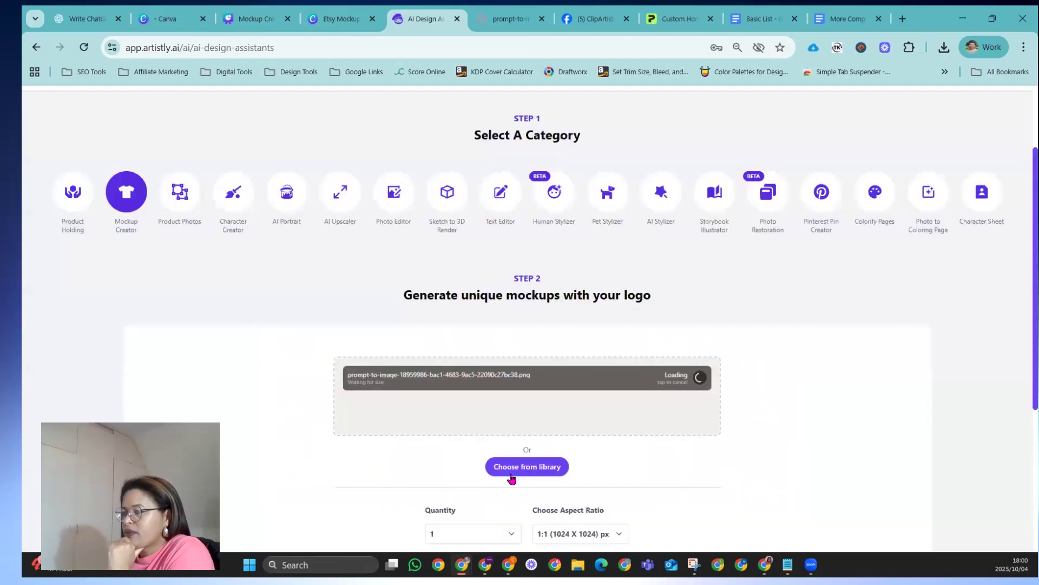
Generate 4 mockups from the prompt "Create a mockup image of a wedding welcome board that is placed outside of the wedding venue. make the backdrop boho themed.".
scroll(486, 349, "down", 4)
left_click(485, 336)
left_click(450, 429)
left_click(462, 381)
left_click(436, 441)
left_click(432, 441)
type("Creae")
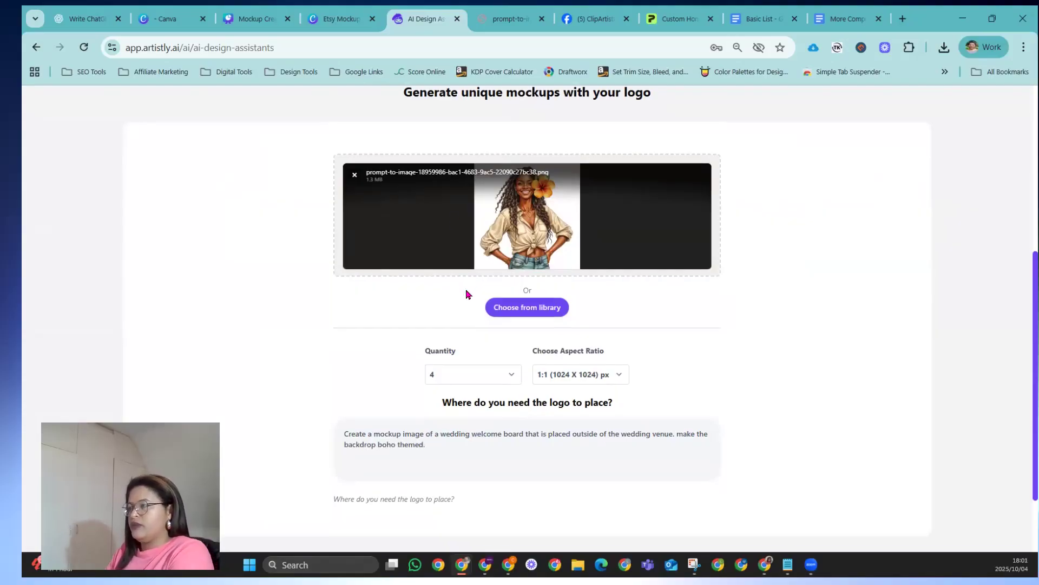
scroll(466, 285, "down", 3)
left_click(513, 480)
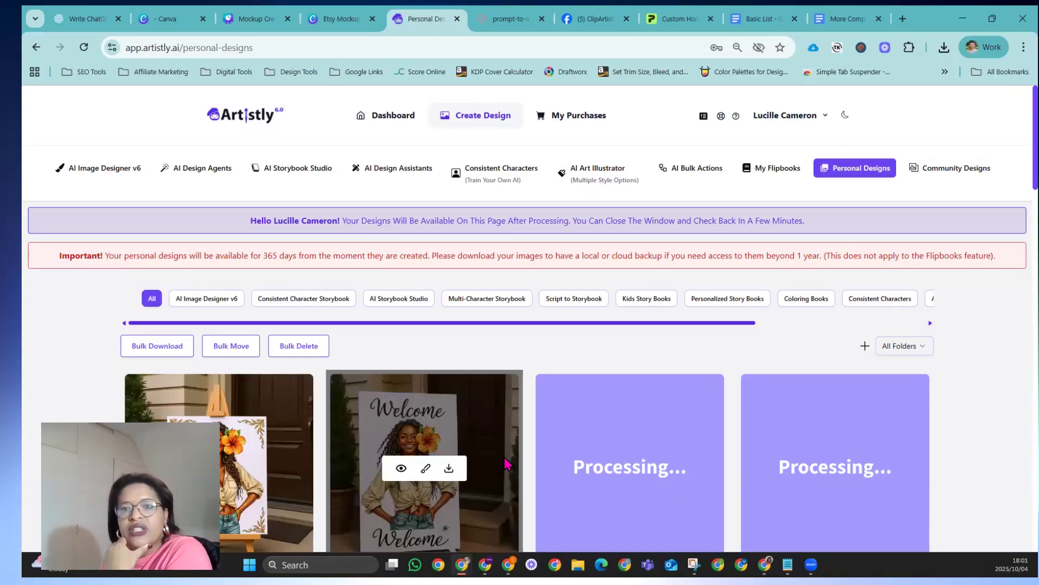
Look over the generated wedding welcome board and surfboard yard sign mockups in the personal designs.
scroll(574, 340, "down", 2)
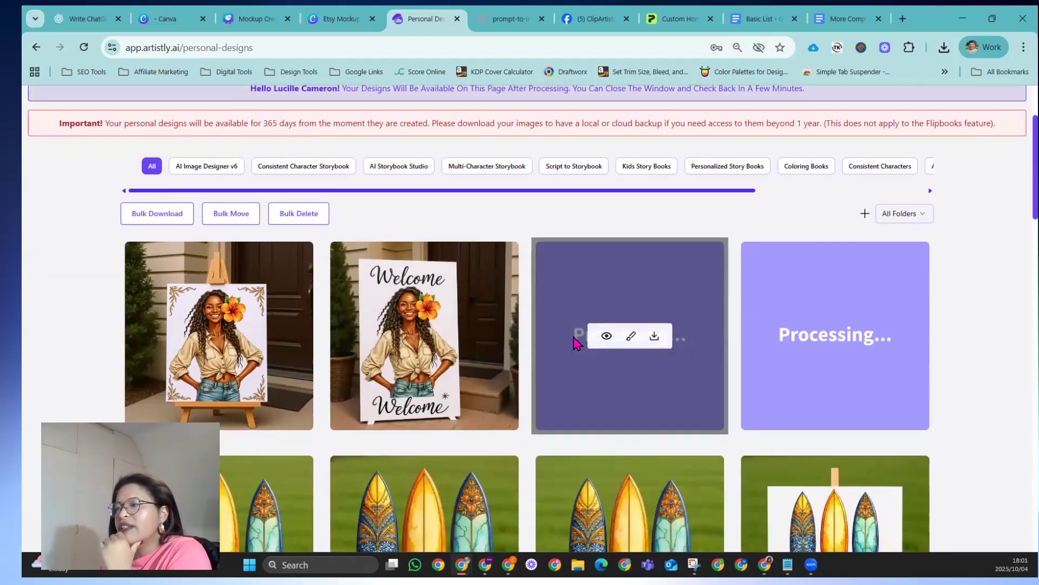
scroll(575, 344, "down", 3)
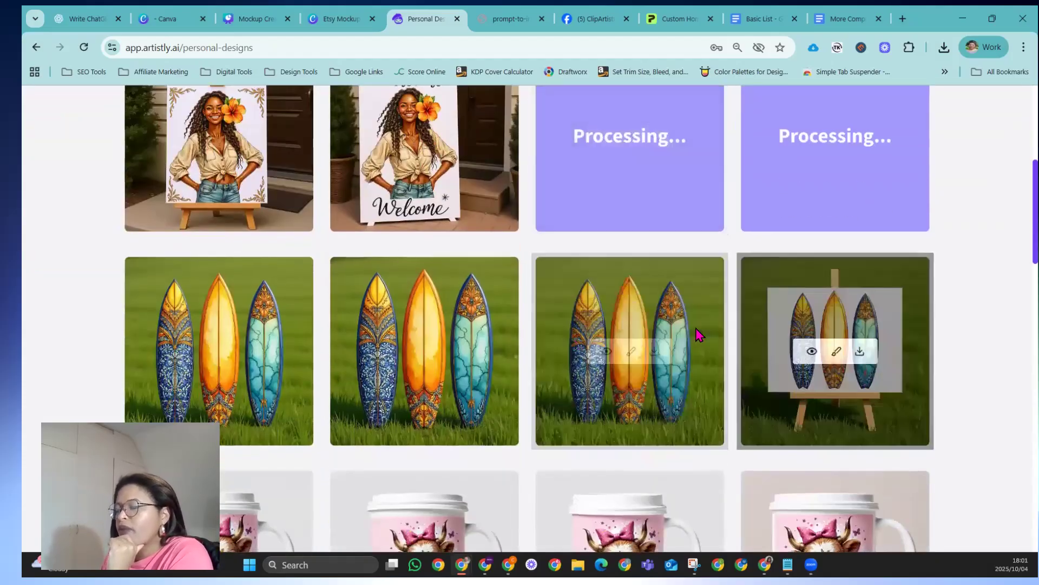
scroll(459, 308, "up", 3)
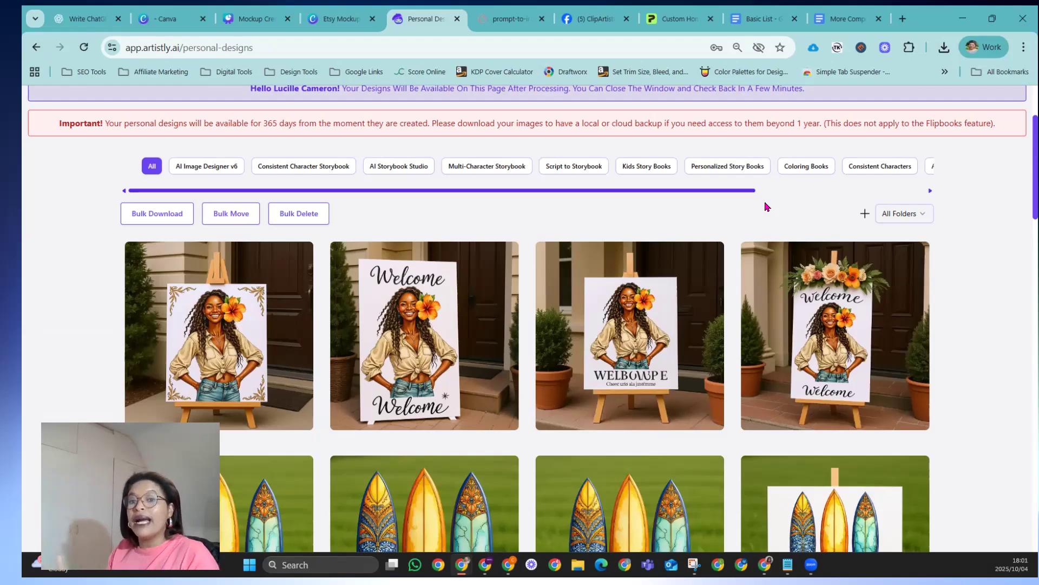
scroll(541, 206, "down", 2)
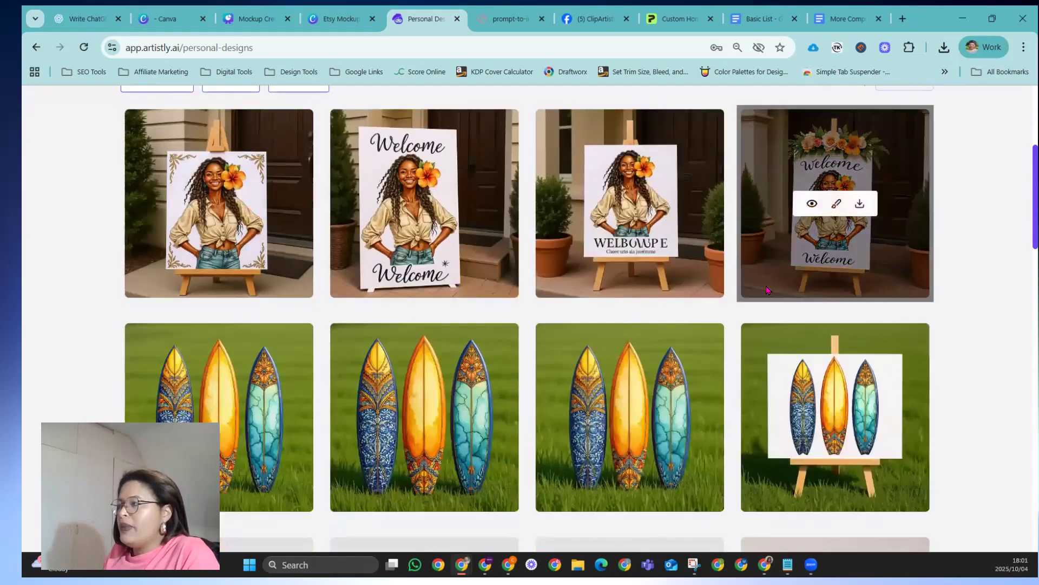
scroll(628, 227, "up", 1)
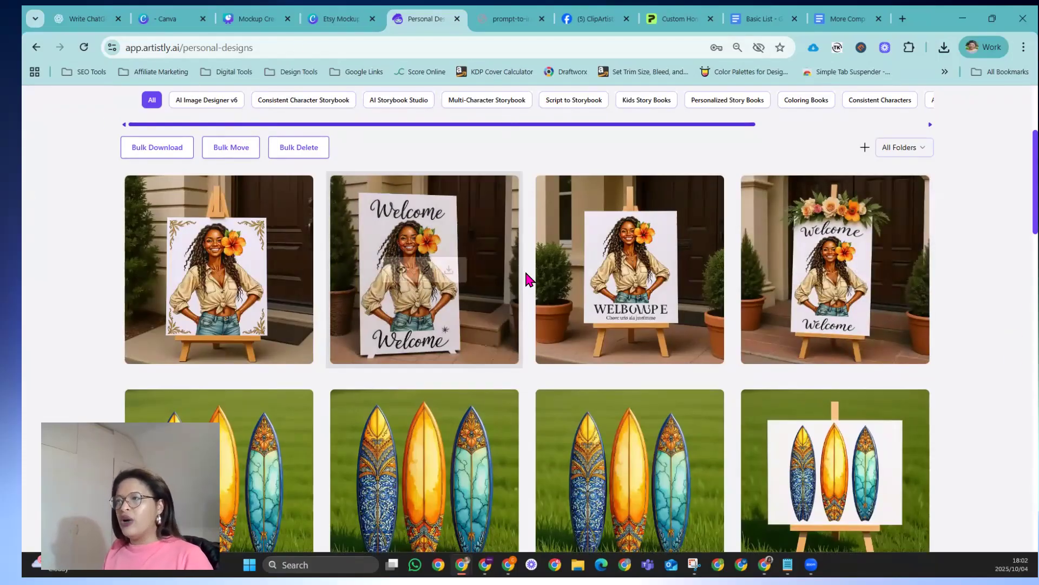
scroll(528, 276, "up", 4)
Switch to Printify and browse the Home Decor catalog for another product to mock up.
left_click(669, 20)
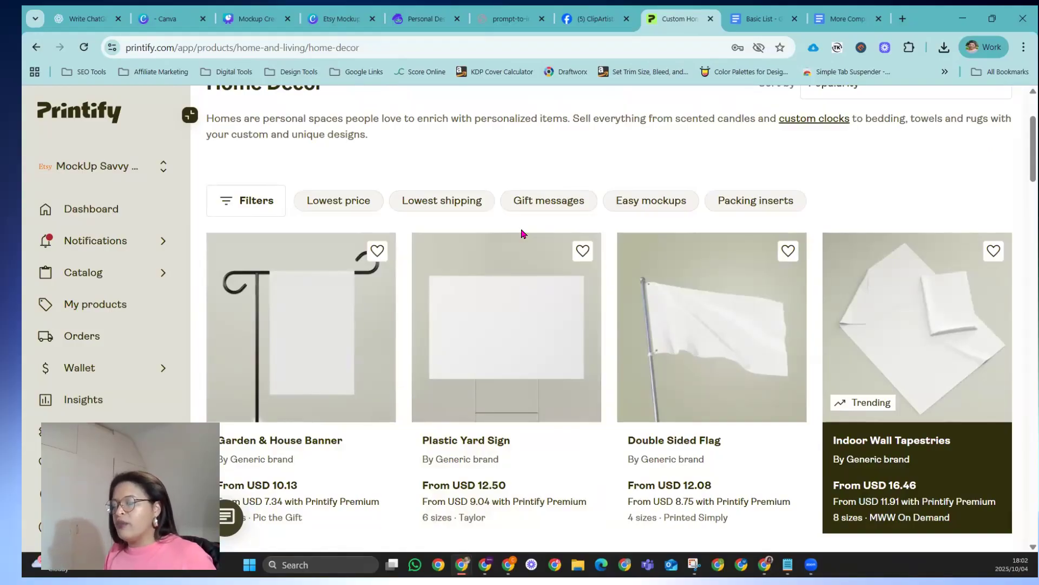
scroll(522, 234, "down", 8)
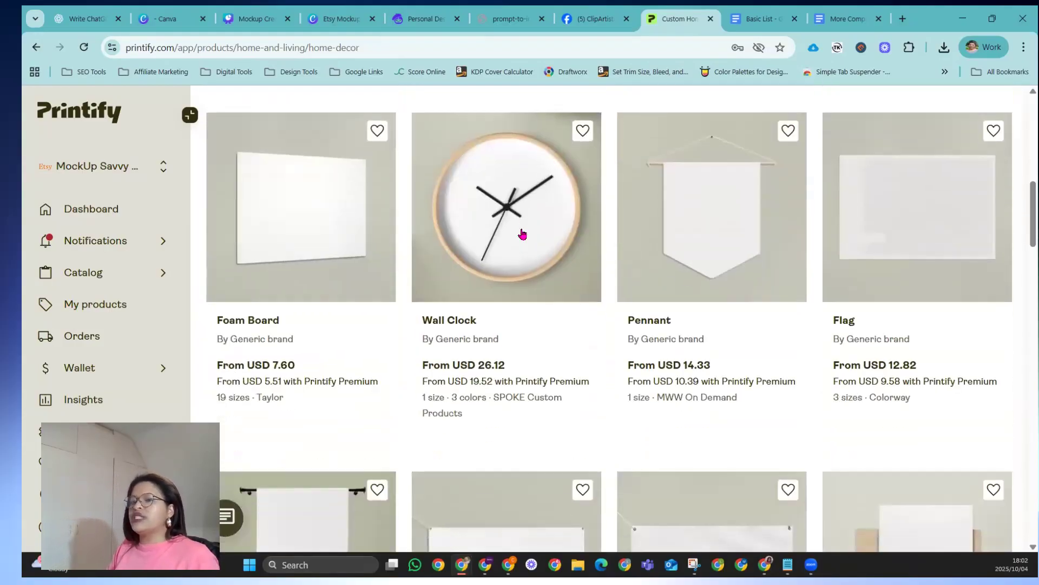
scroll(522, 234, "down", 4)
scroll(523, 234, "up", 5)
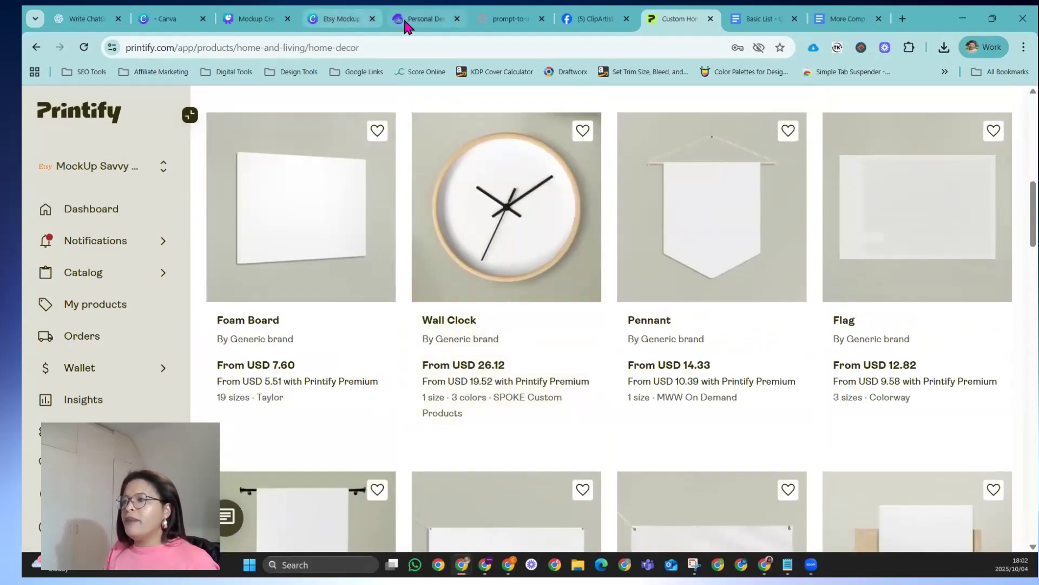
Return to Artistly, reopen the Mockup Creator and show the library's Tumbler Wraps folder.
left_click(425, 18)
left_click(378, 172)
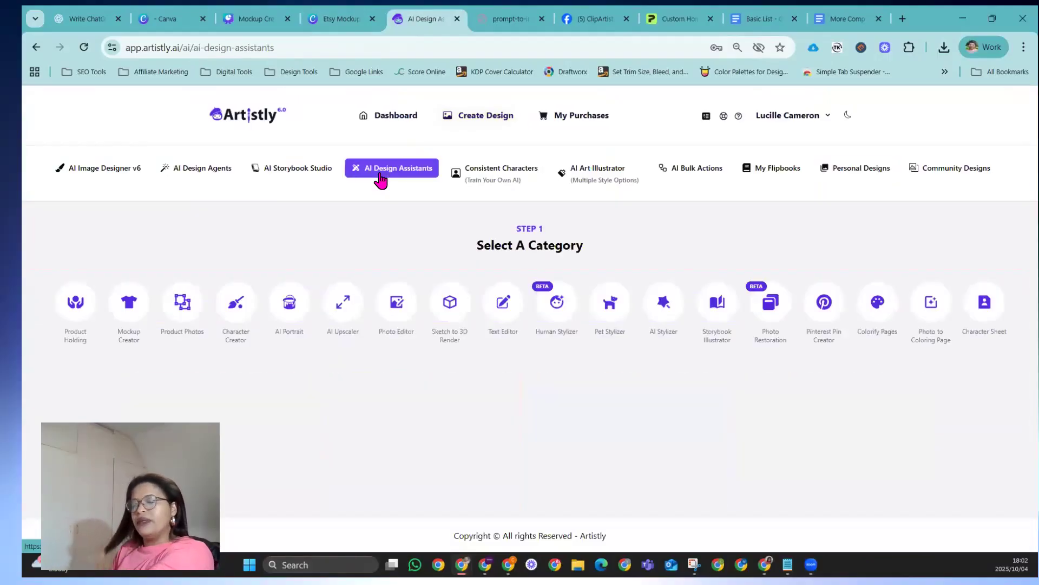
left_click(129, 302)
scroll(298, 319, "down", 3)
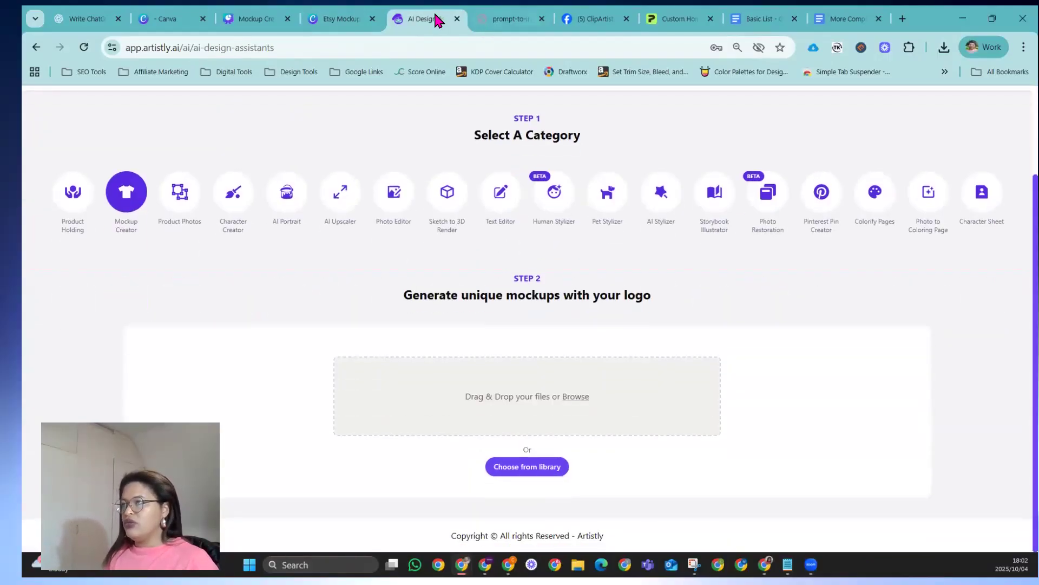
left_click(511, 466)
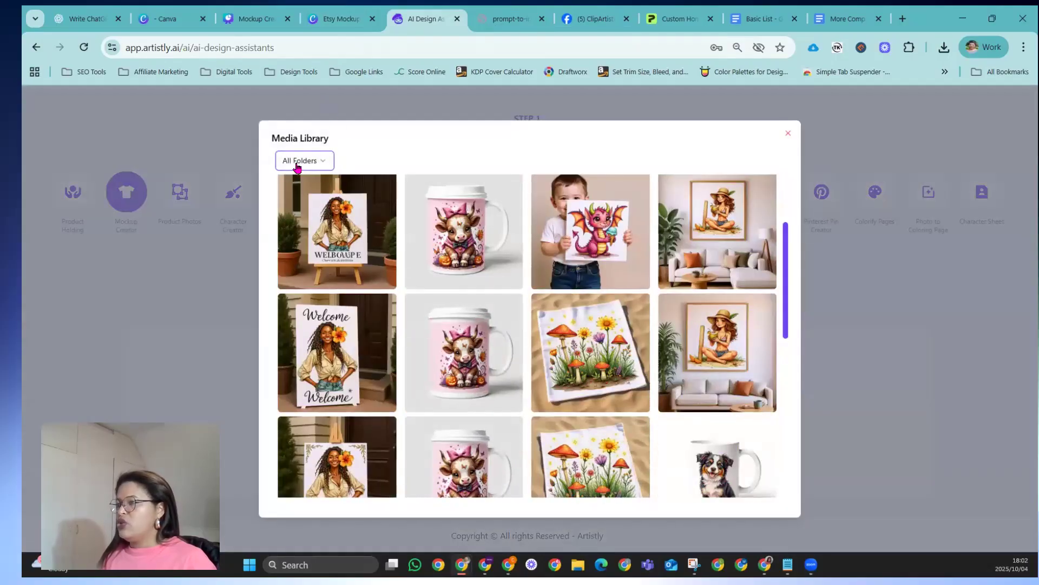
left_click(327, 168)
scroll(302, 339, "down", 3)
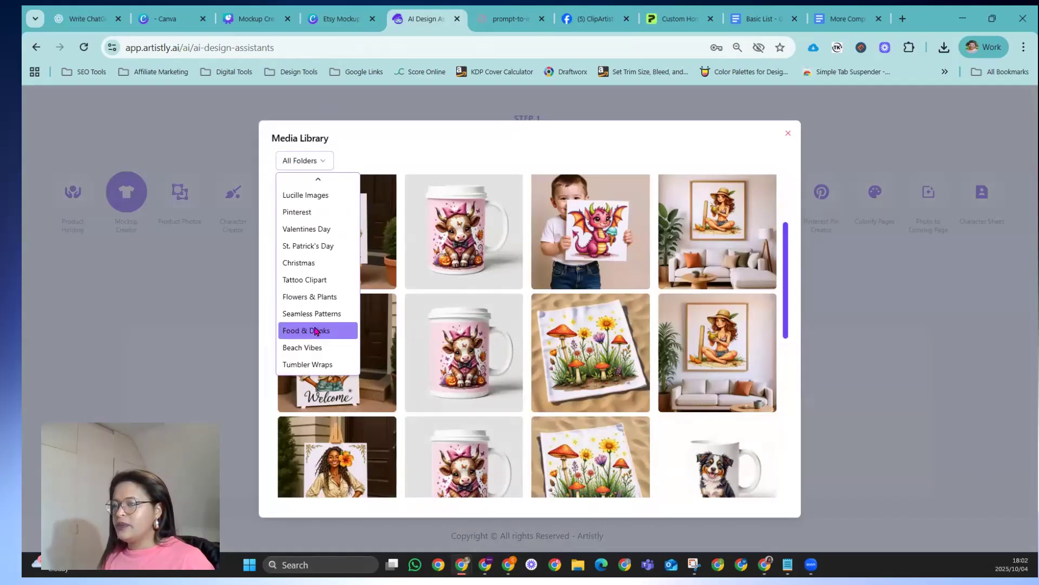
left_click(314, 364)
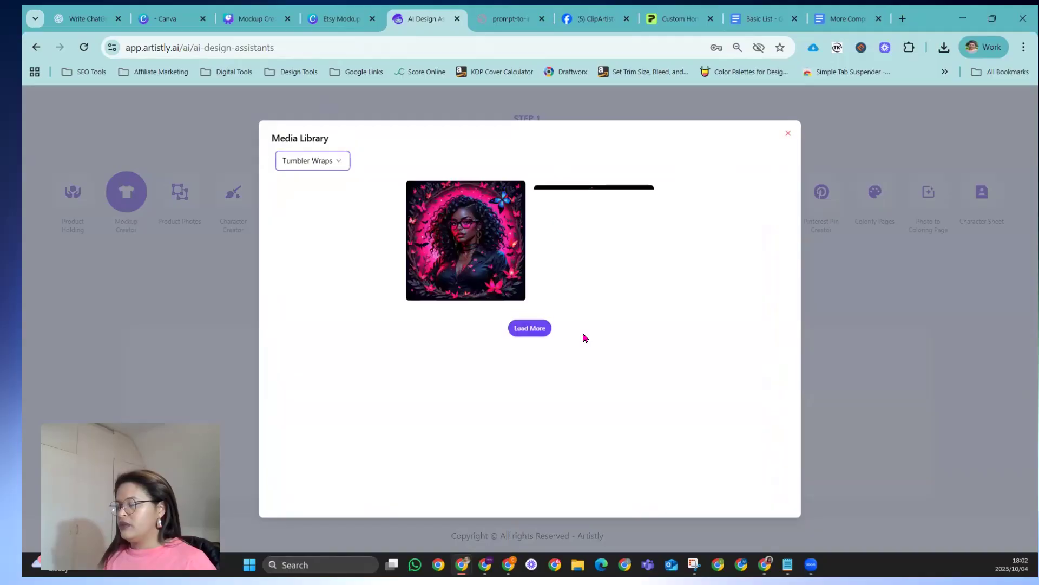
Load more Tumbler Wraps designs and choose the dog in a pink scarf with a coffee cup and no lettering.
scroll(583, 338, "down", 8)
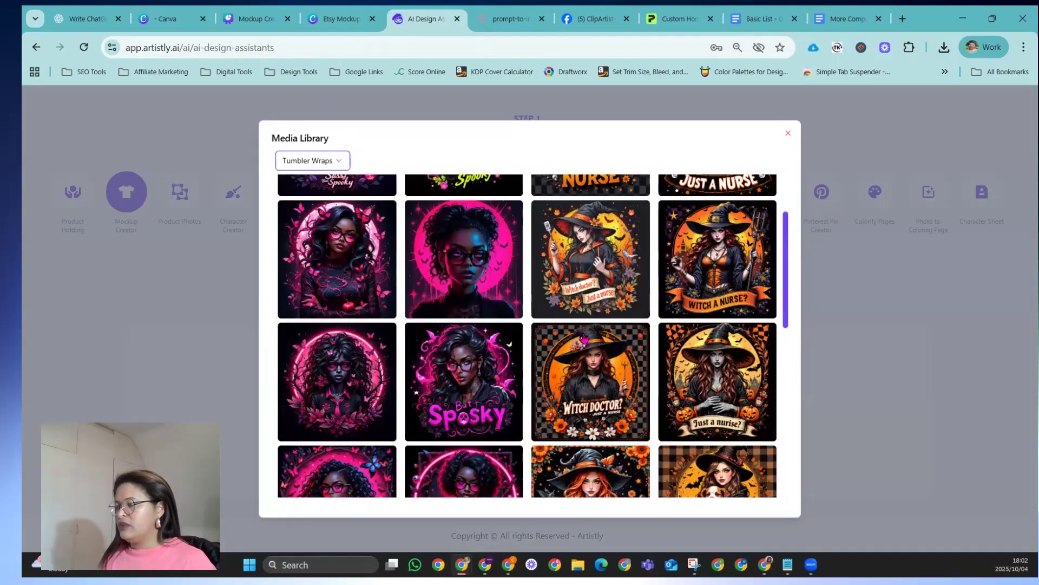
scroll(584, 337, "down", 3)
left_click(527, 484)
scroll(661, 323, "down", 15)
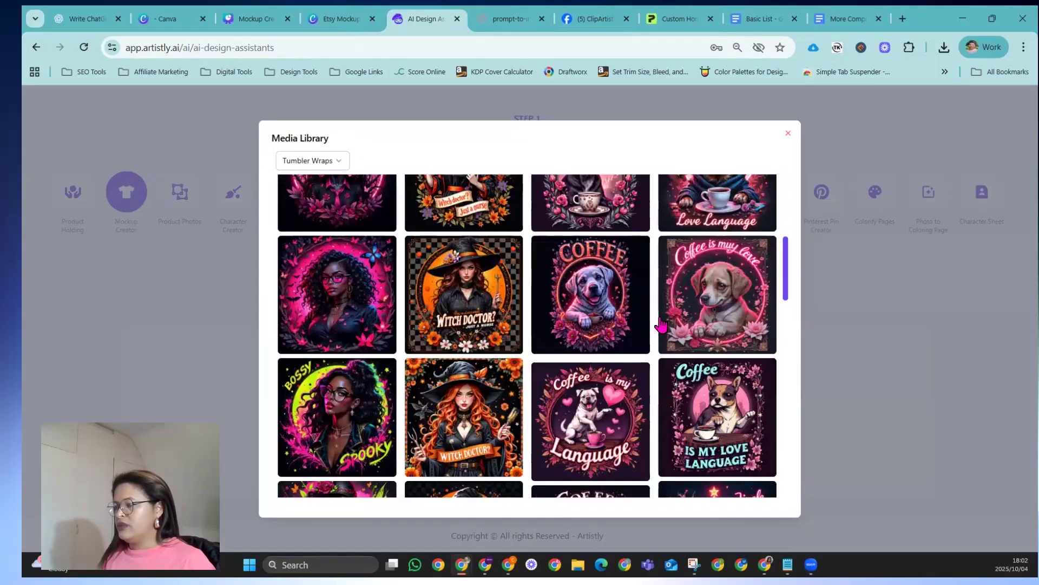
scroll(661, 323, "down", 2)
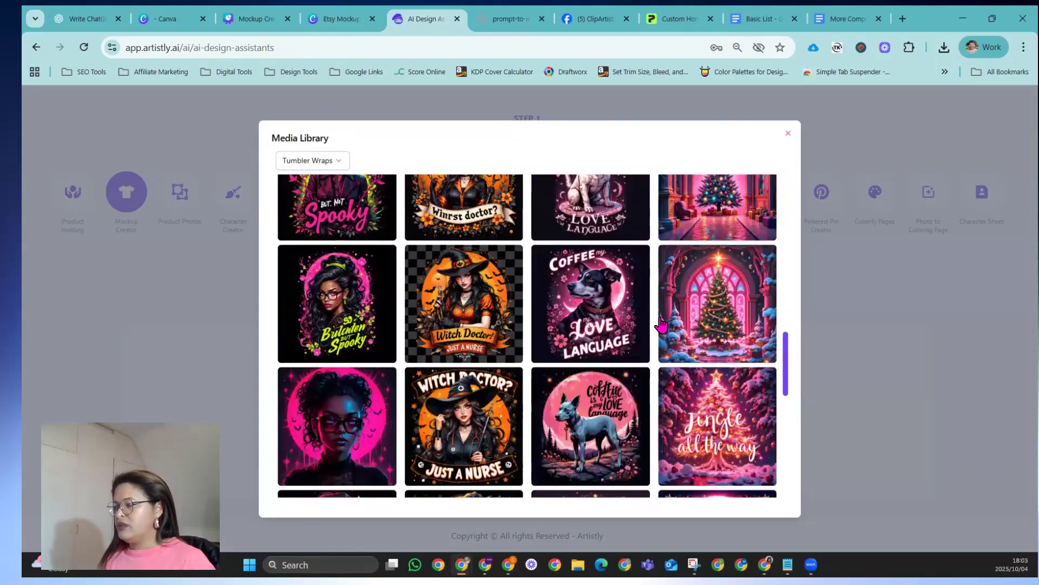
scroll(661, 324, "down", 5)
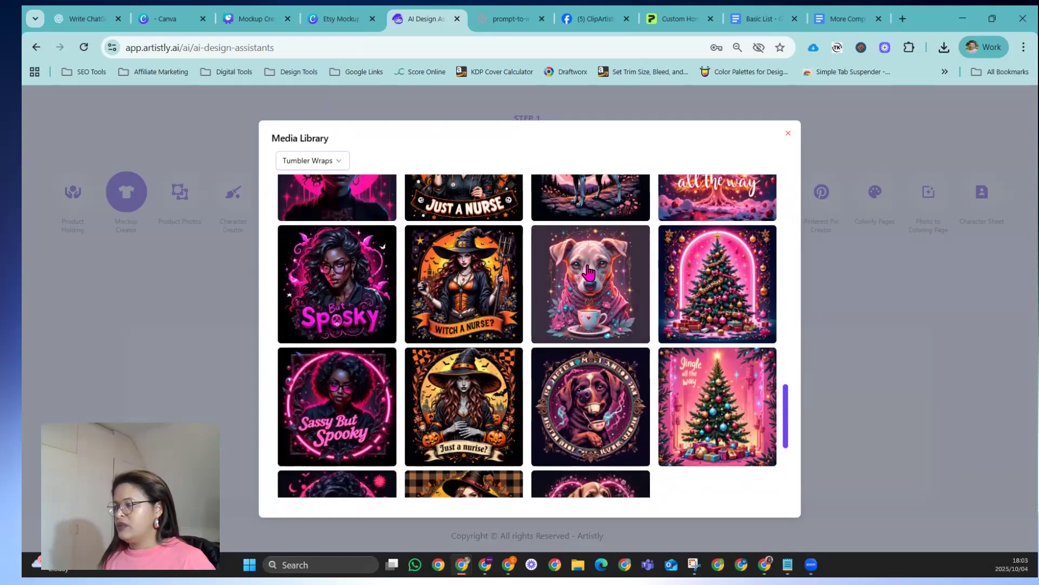
left_click(589, 272)
Generate 4 mockups from the prompt "Create a mockup image of a wall clock hanging on a a wall in a kitchen".
scroll(475, 396, "down", 4)
left_click(480, 341)
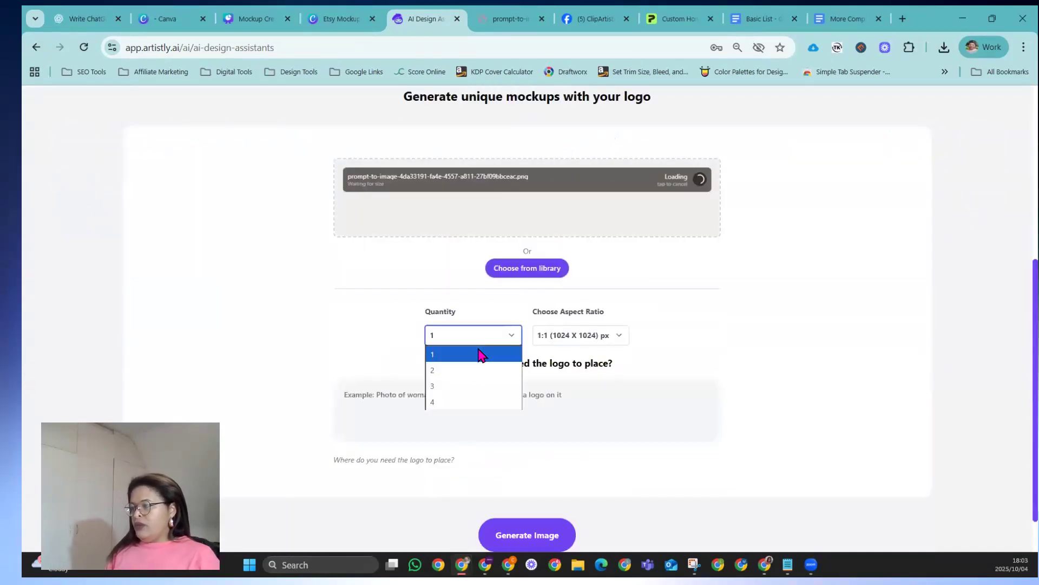
left_click(430, 442)
left_click(428, 440)
type("Create a mockup image of a wa")
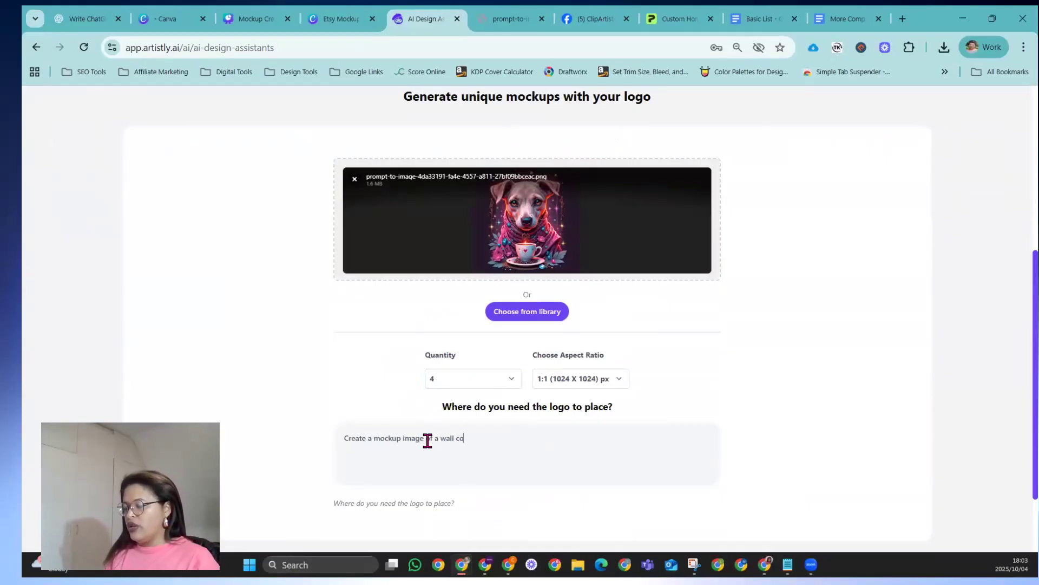
type("ll clock hanging on a")
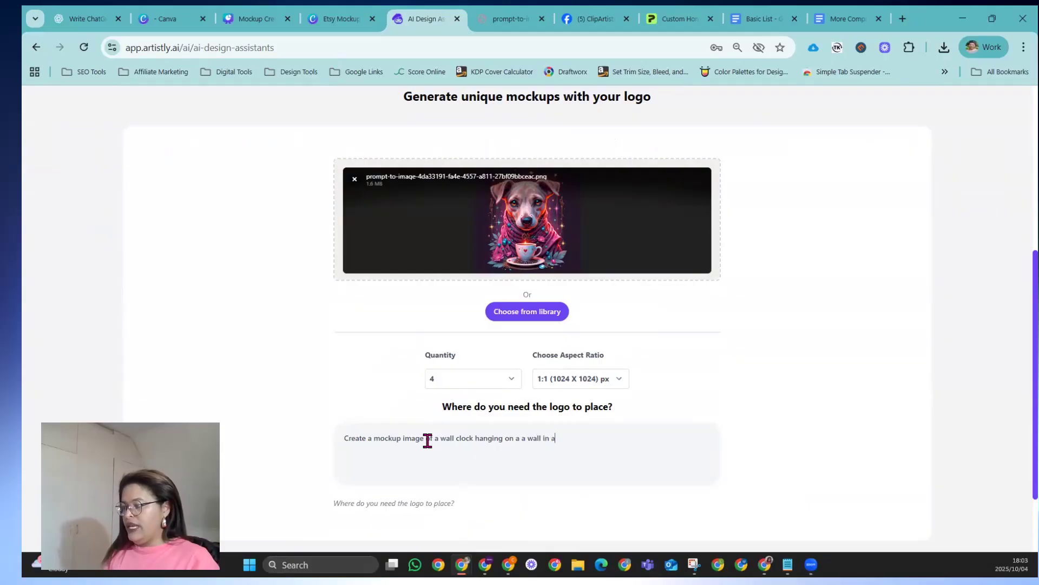
type("a wall in a kitchen")
scroll(428, 441, "down", 3)
left_click(529, 478)
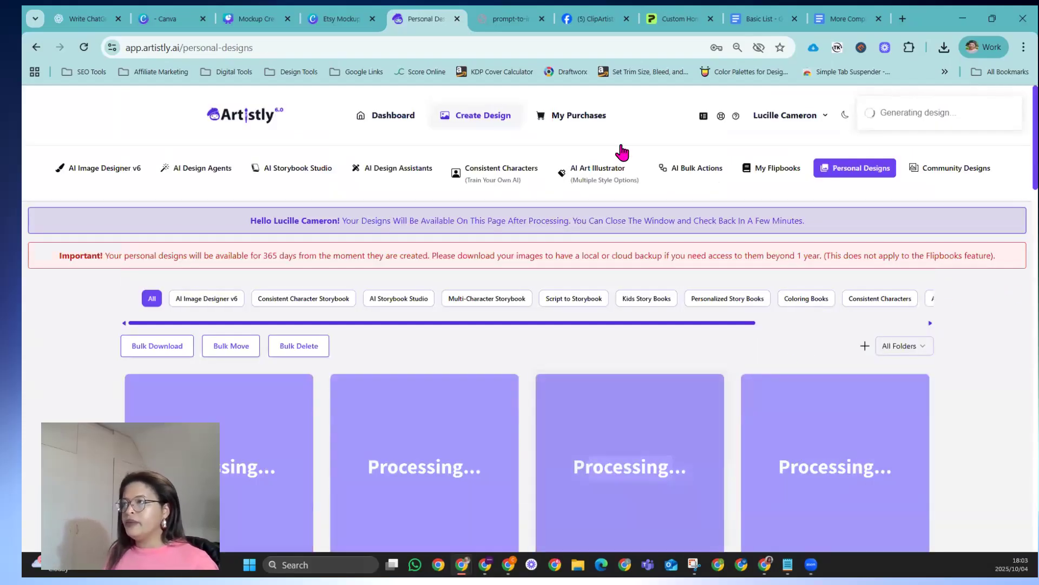
Look over the personal designs and view the second dog wall clock mockup at full size, then close its details.
scroll(683, 312, "right", 4)
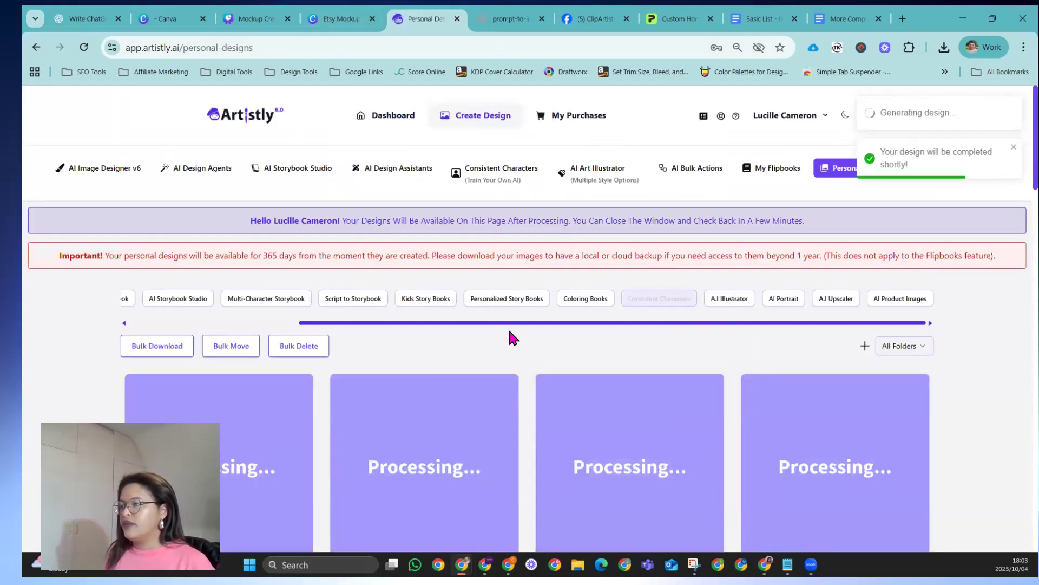
scroll(483, 398, "down", 4)
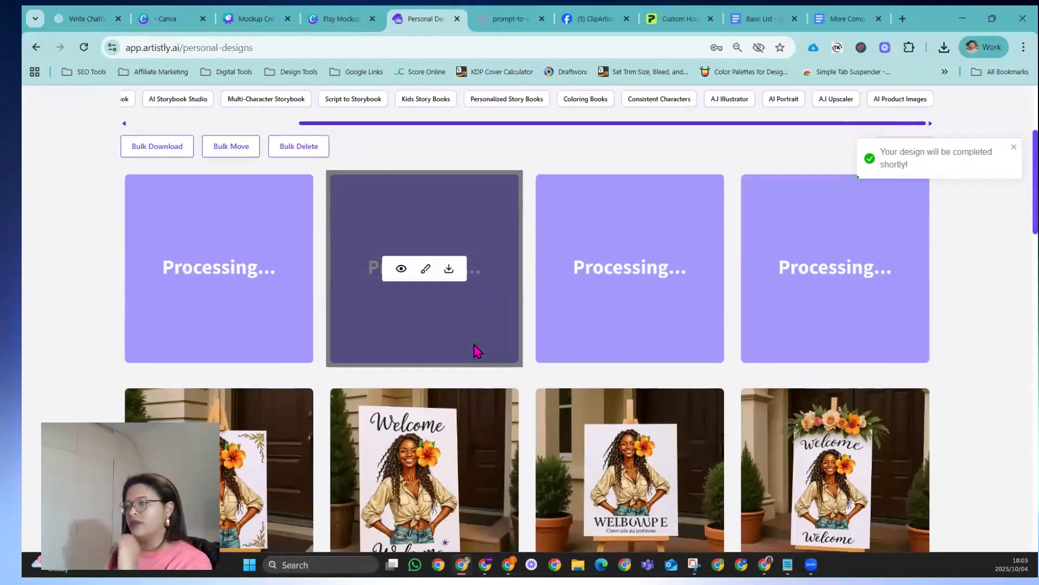
scroll(476, 350, "down", 4)
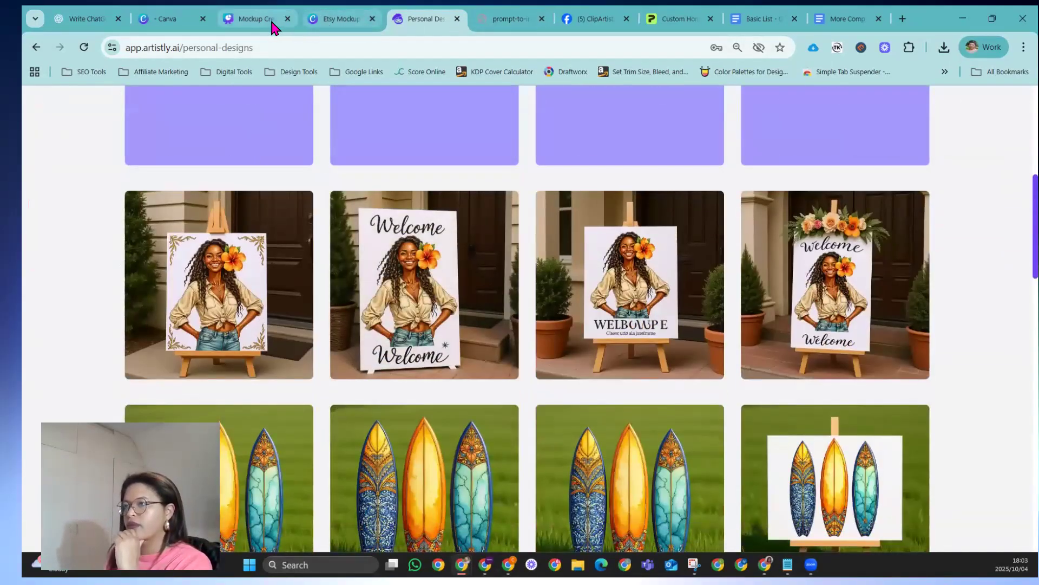
mouse_move(245, 28)
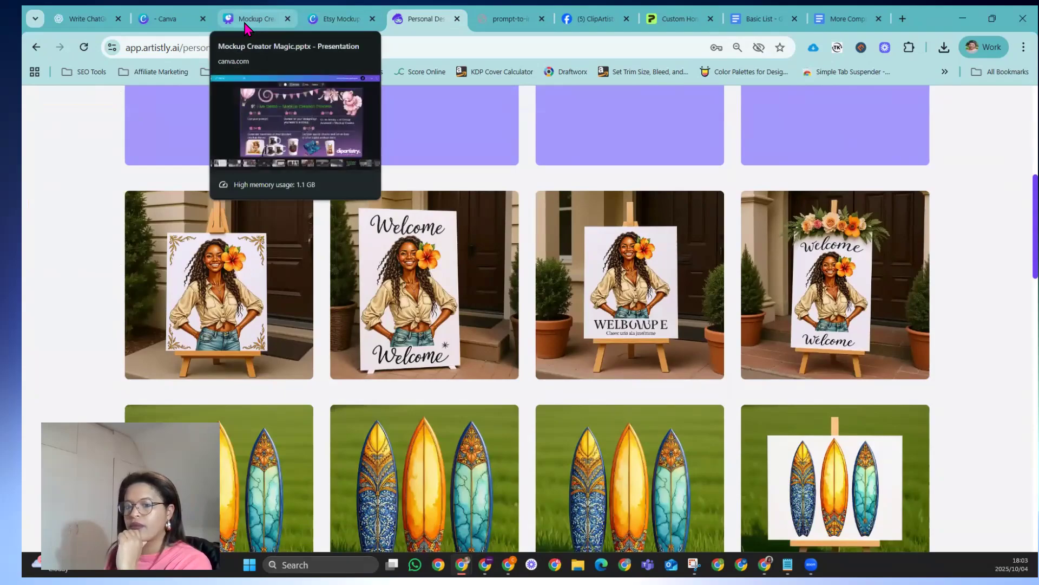
scroll(626, 345, "up", 3)
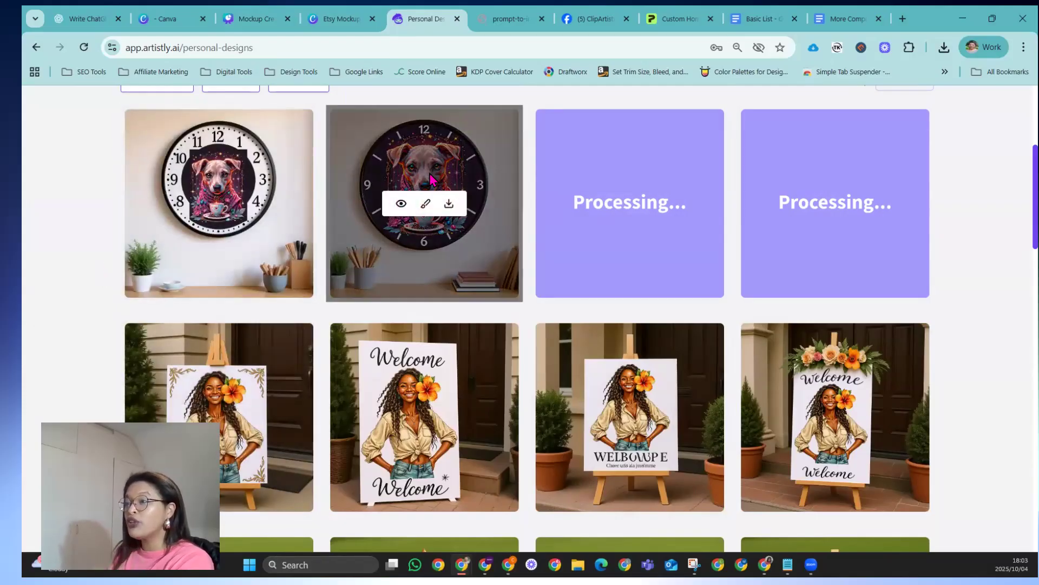
left_click(401, 204)
left_click(404, 214)
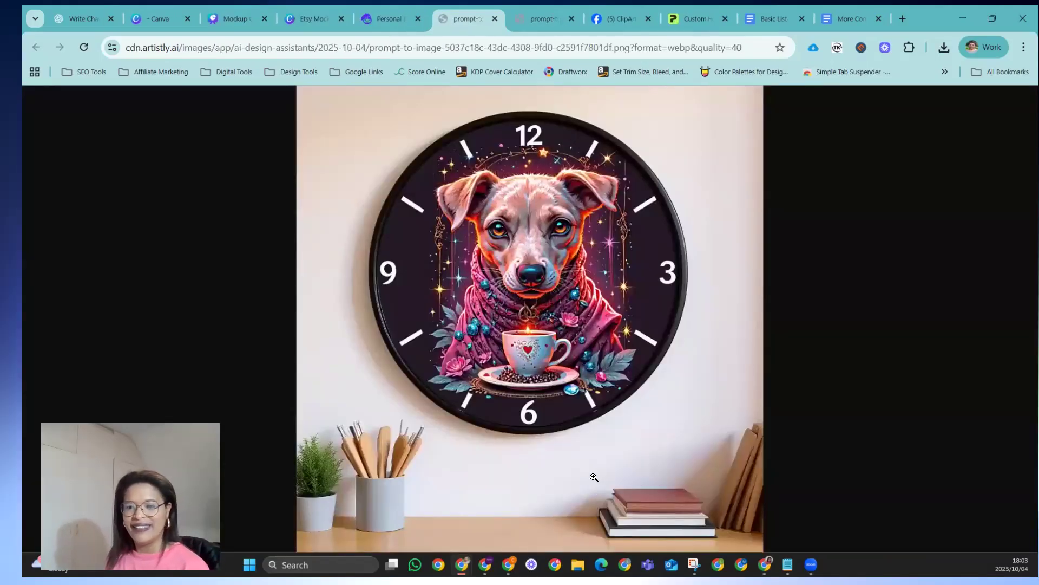
left_click(379, 20)
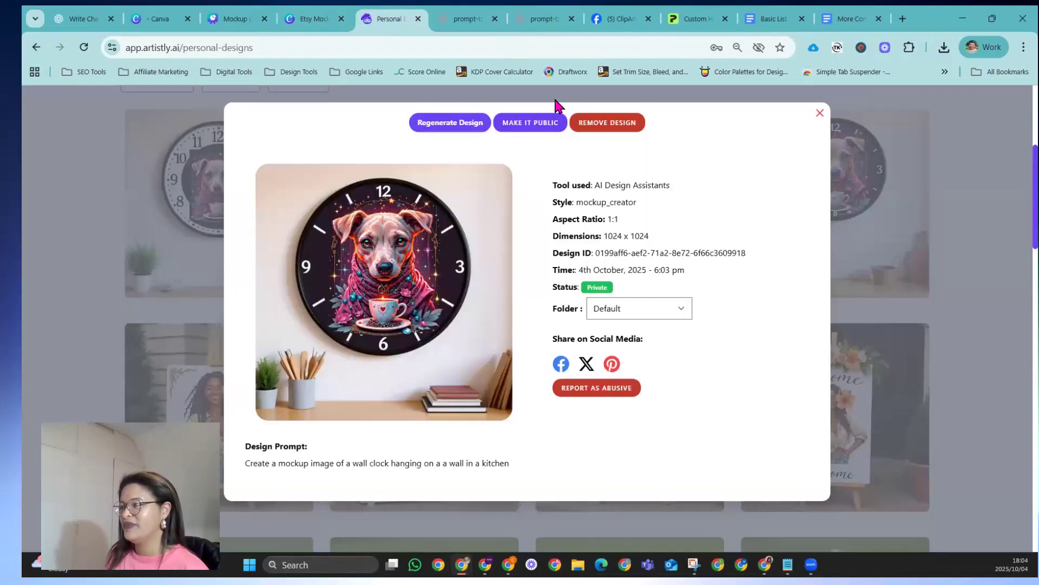
left_click(821, 113)
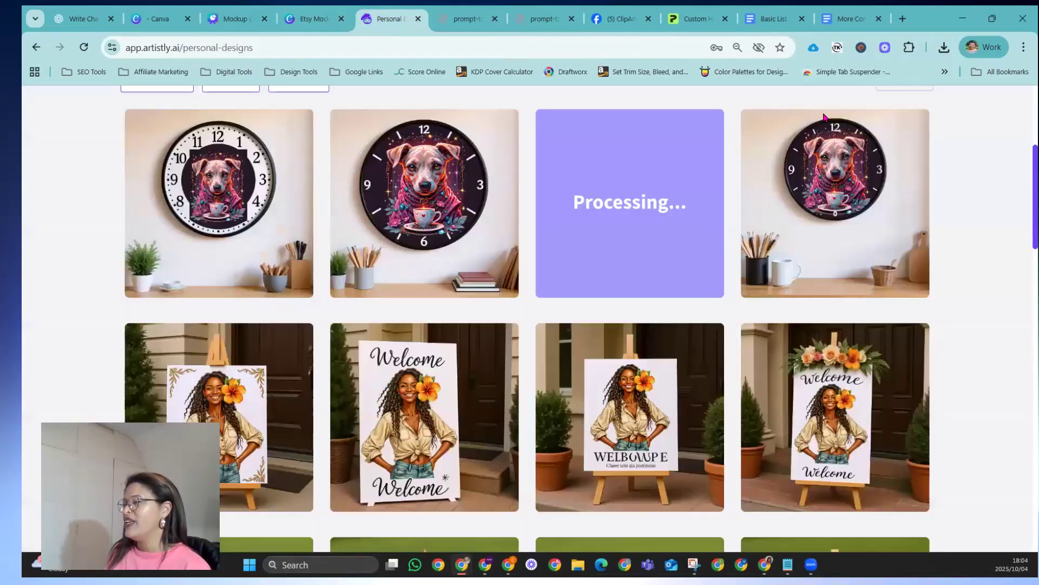
Switch to Printify and look through more Home Decor products for mockup ideas.
left_click(696, 19)
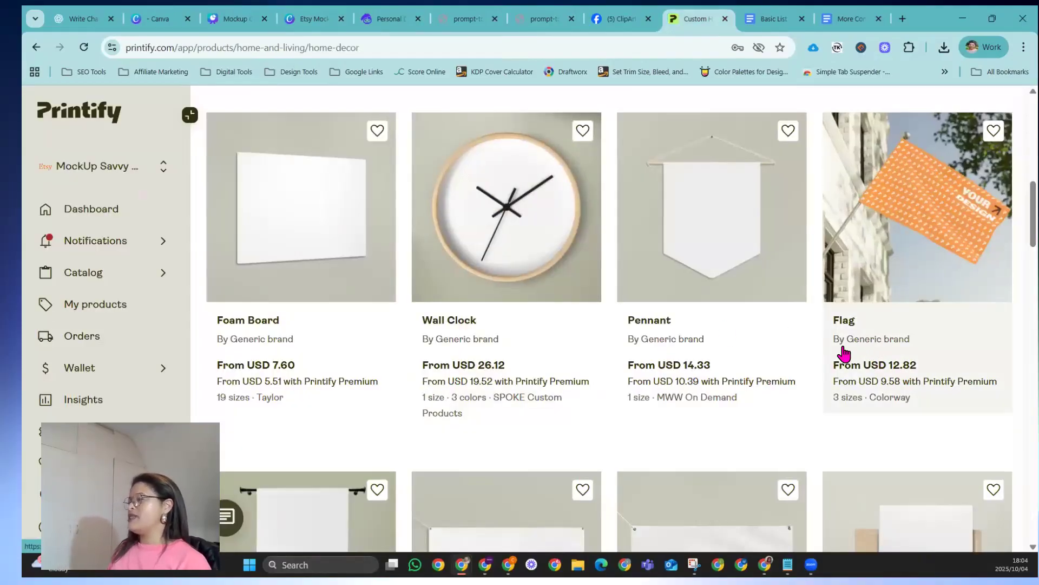
scroll(863, 340, "down", 1)
scroll(864, 340, "down", 2)
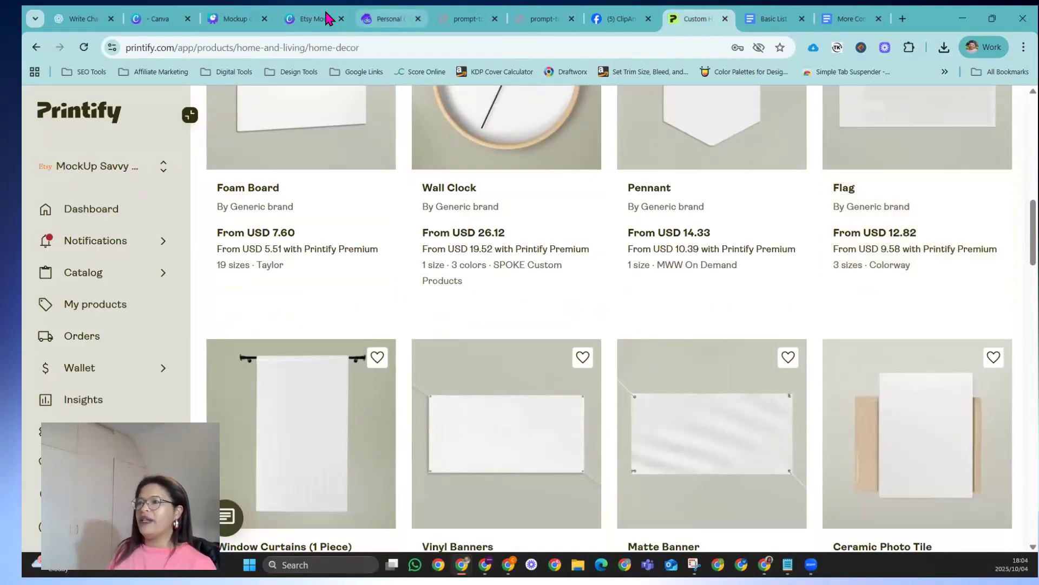
Switch to the Mockup Creator Magic presentation in Canva and show slides 10 and 11 in full screen.
left_click(234, 19)
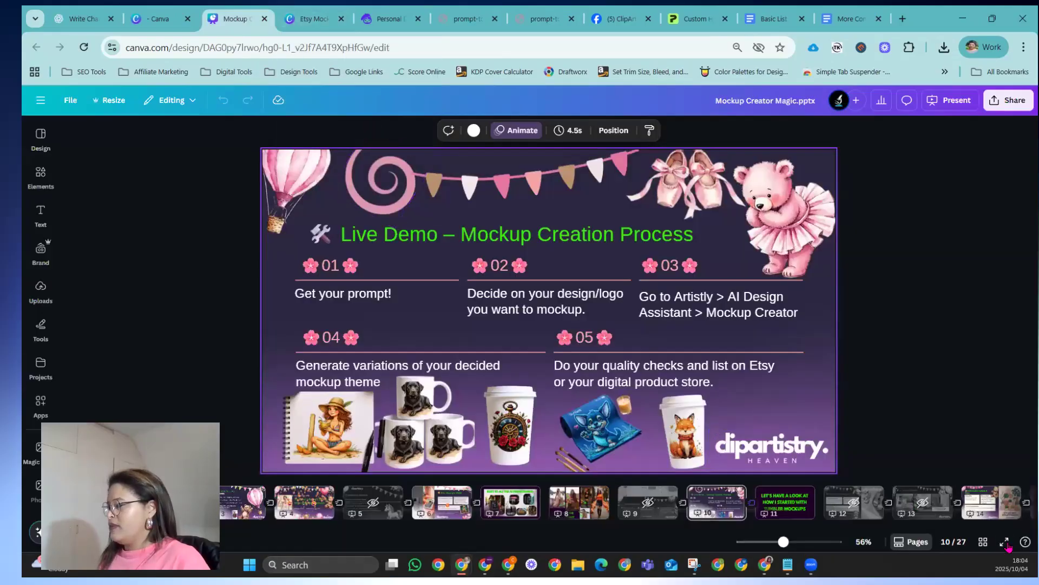
left_click(1005, 543)
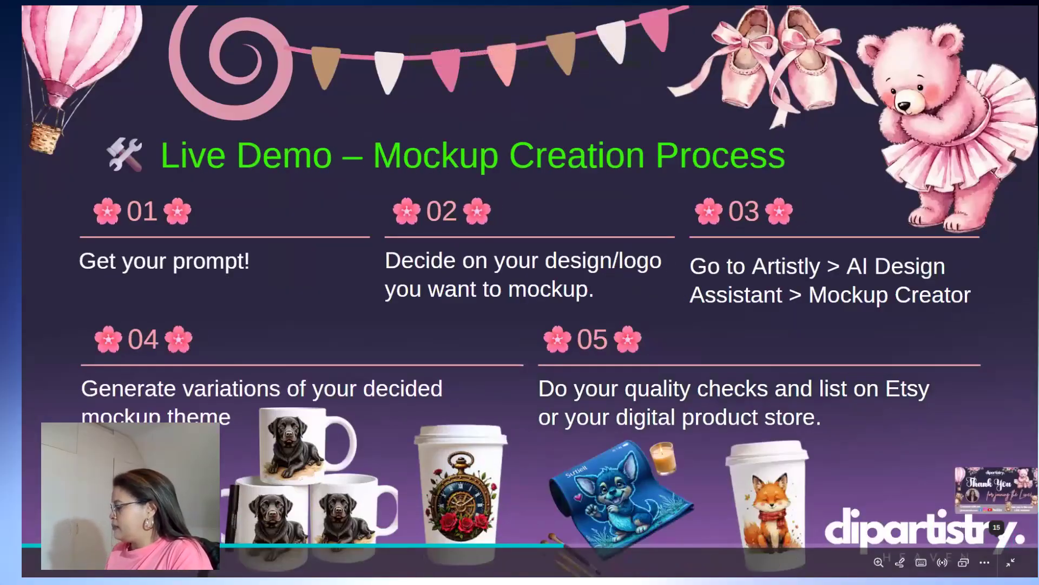
key("Right")
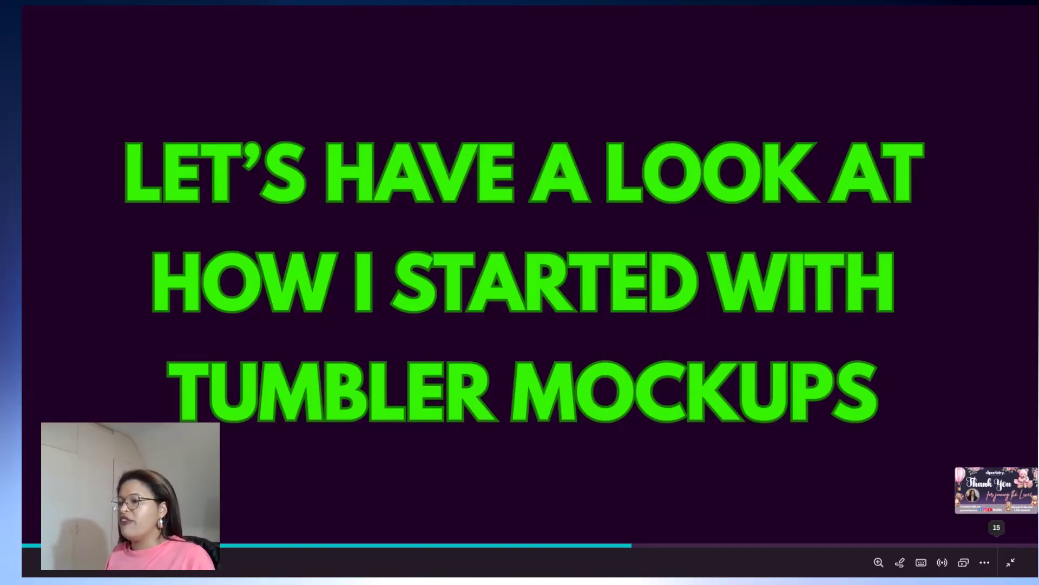
key("Escape")
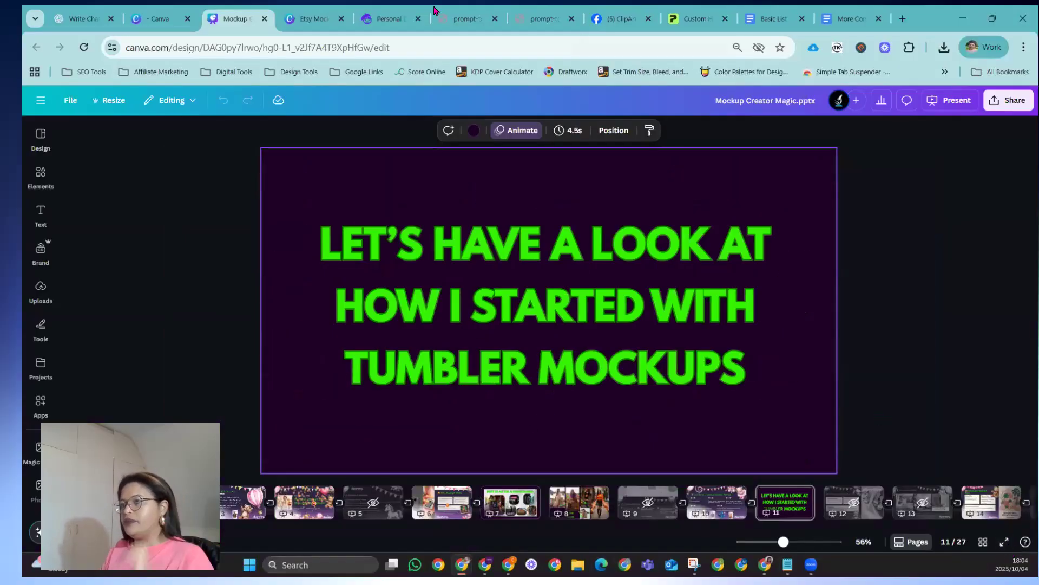
Switch to the "Etsy Mockup - Tumbler 20oz" design and page through its tumbler mockups in full screen up to page 8.
left_click(293, 17)
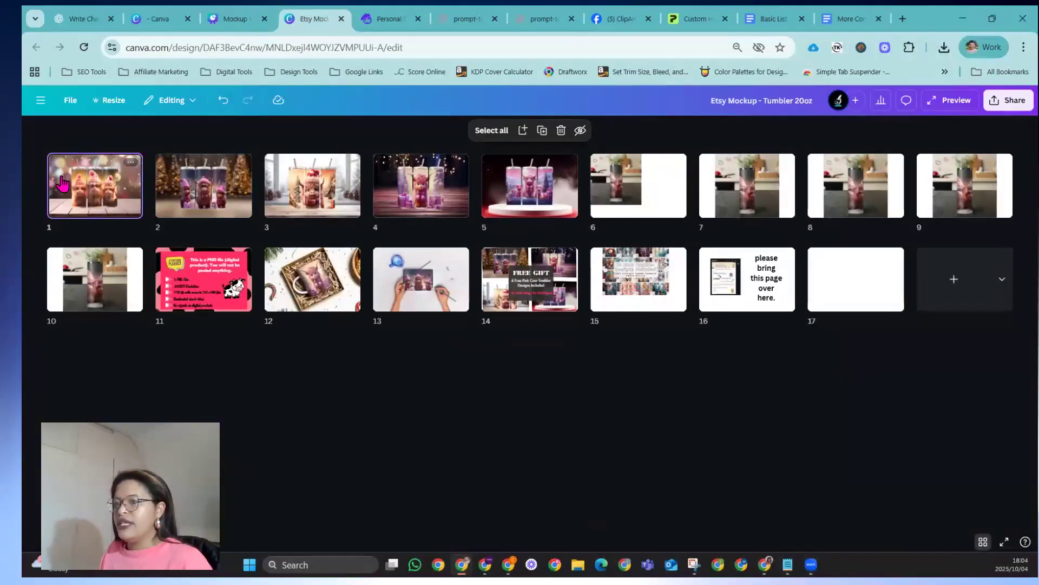
left_click(1004, 541)
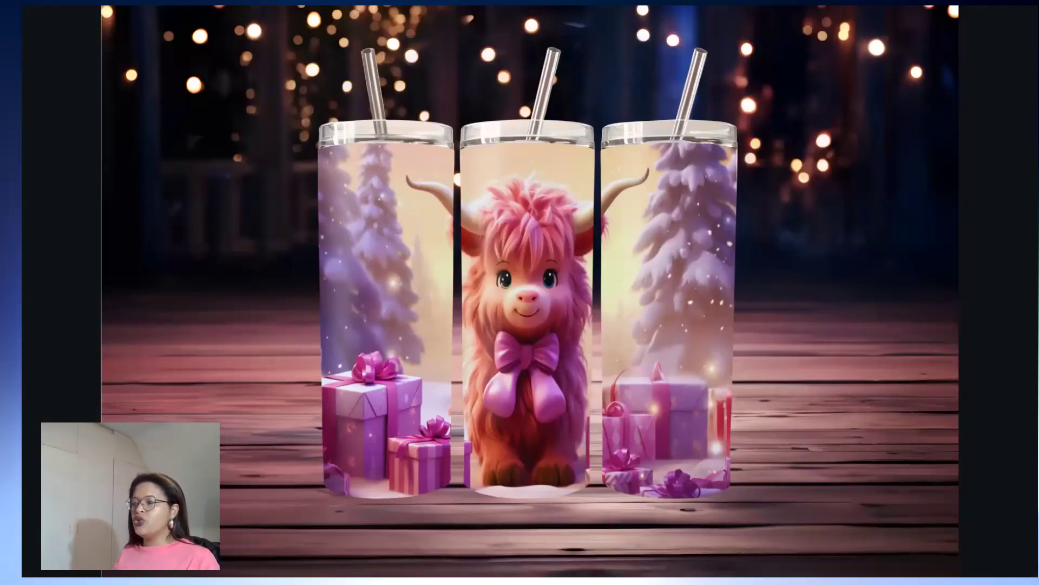
key("Right")
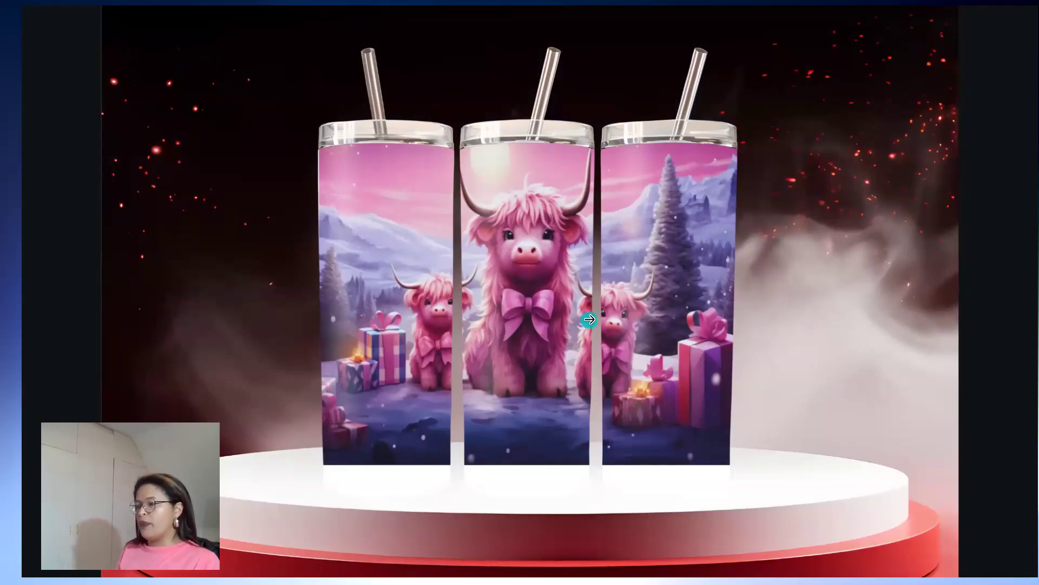
key("Right")
key("Left")
key("Right")
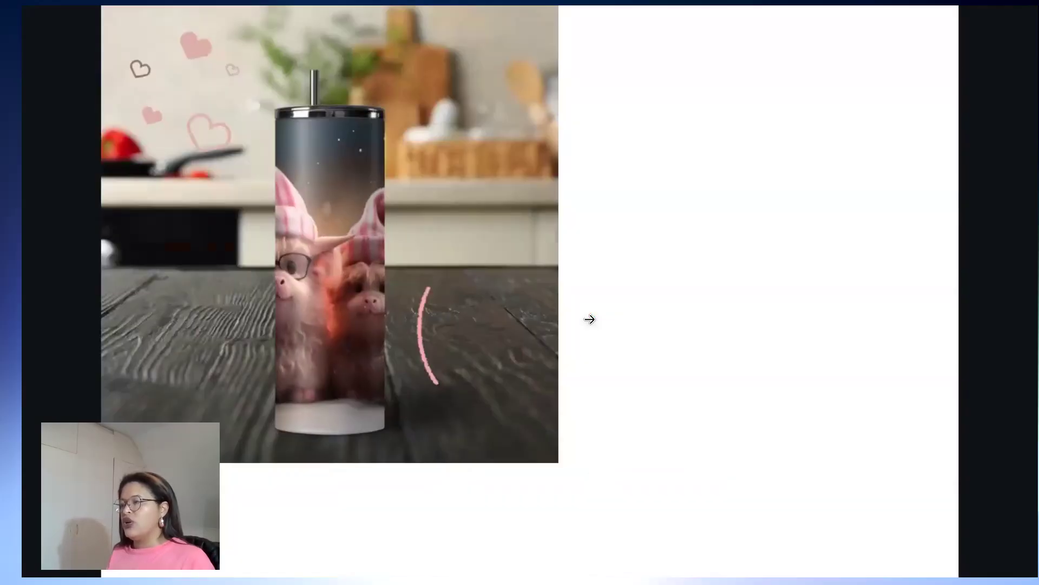
key("Right")
key("Escape")
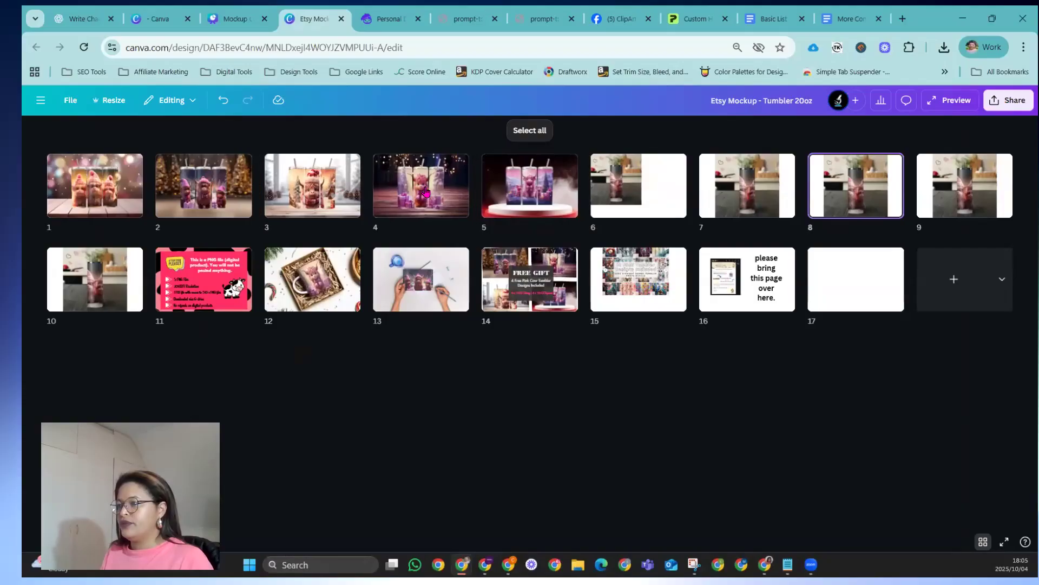
Page back through the tumbler mockups from page 6 to page 2 in full screen and return to the page overview.
left_click(427, 192)
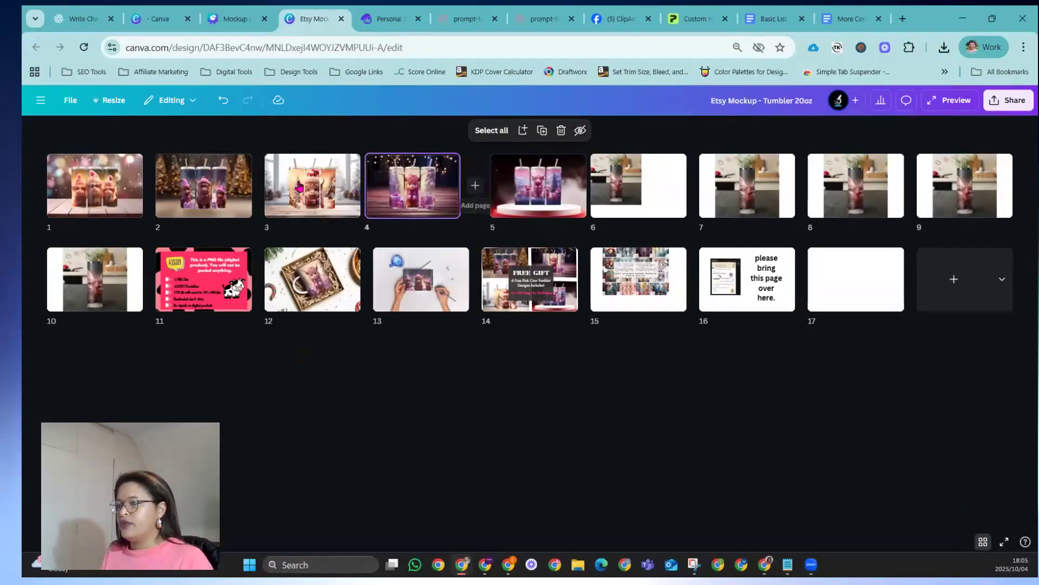
left_click(98, 187)
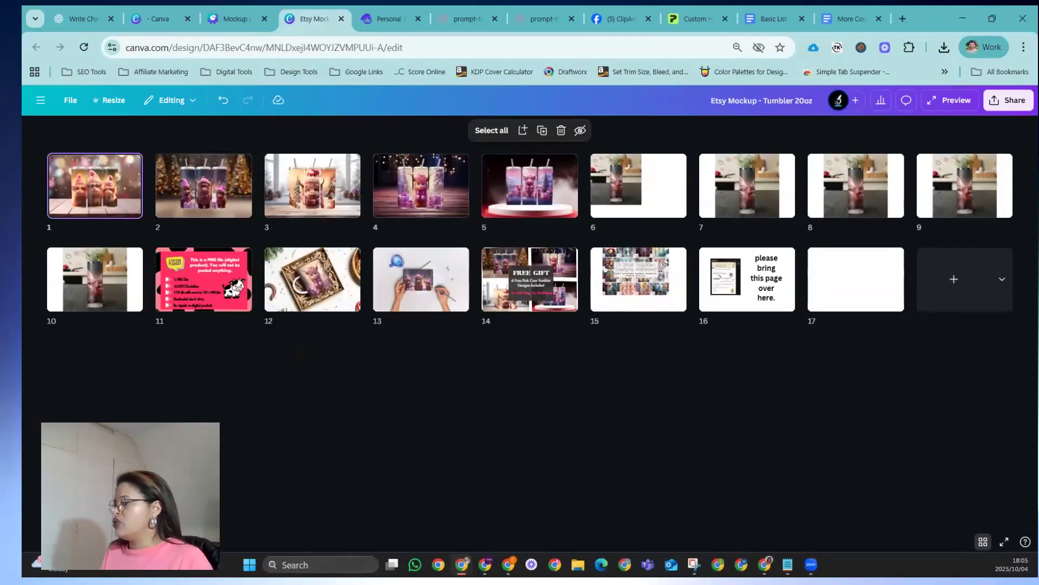
left_click(1005, 542)
left_click(678, 346)
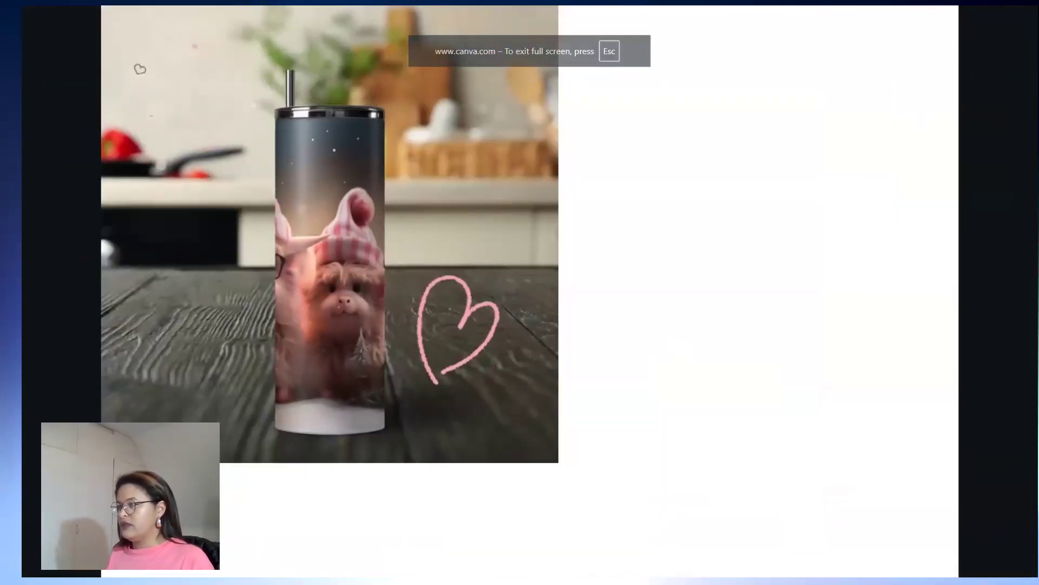
left_click(678, 346)
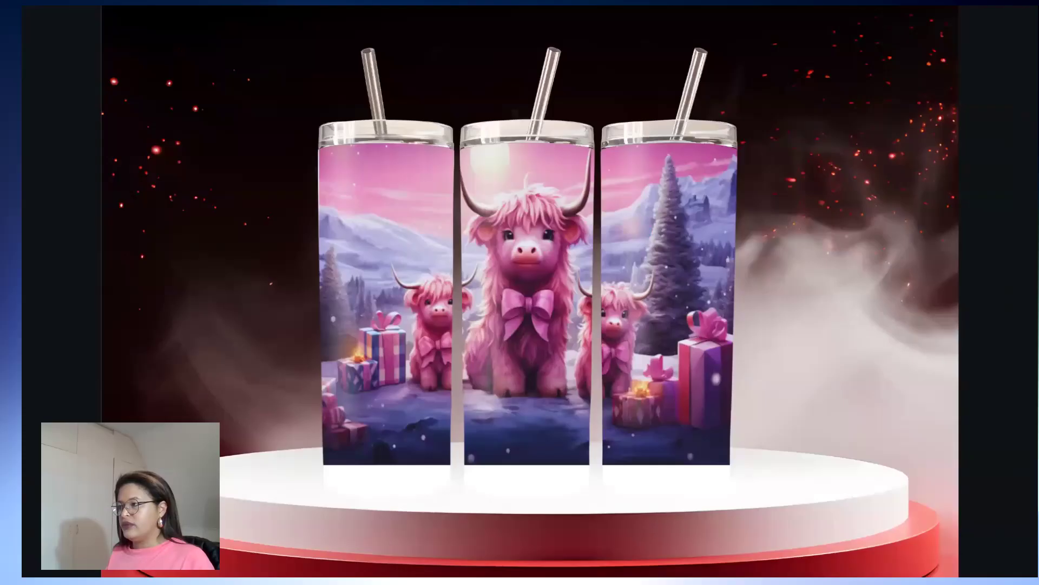
key("Right")
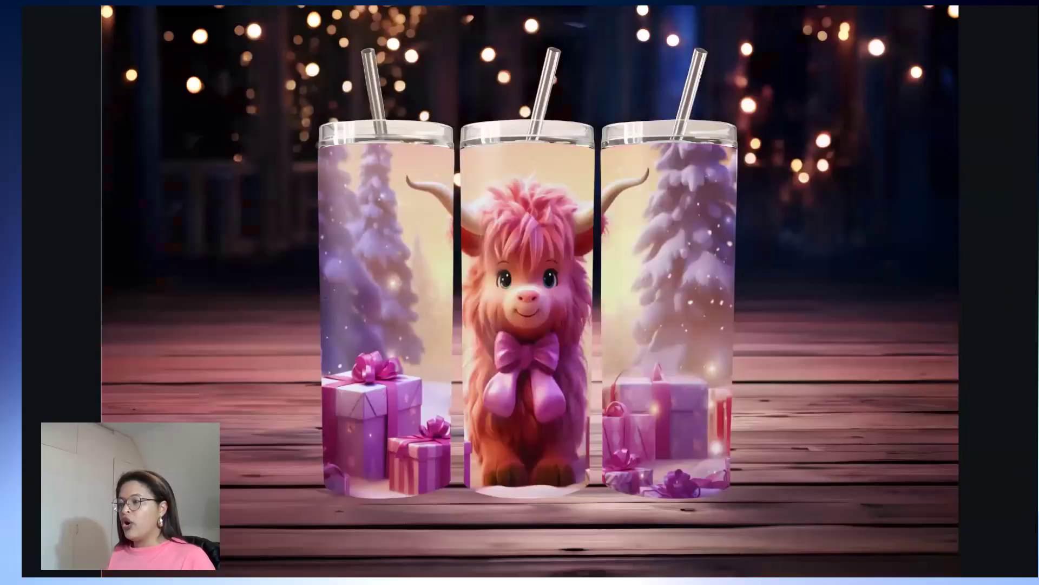
key("Right")
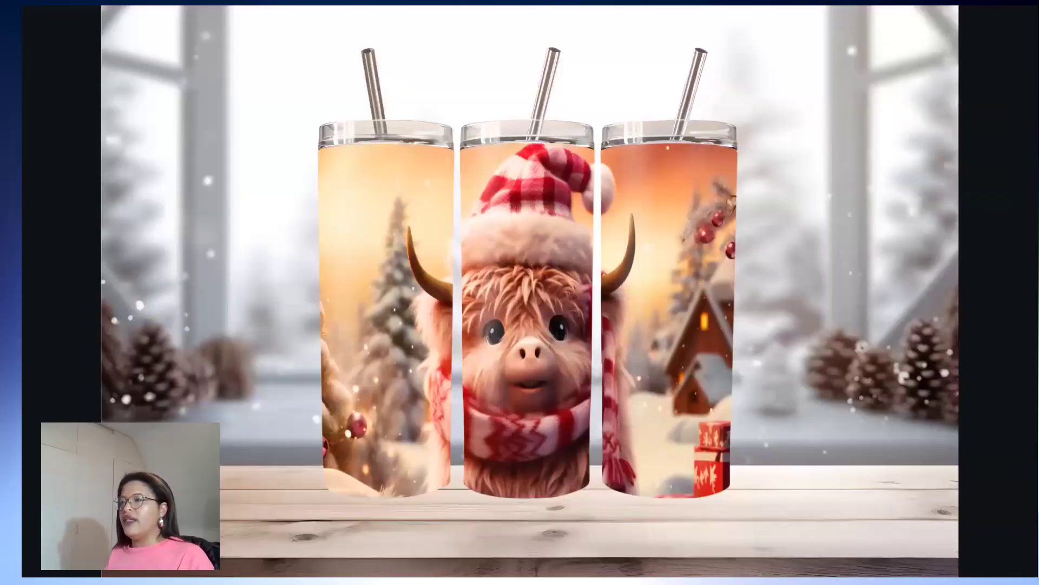
key("Right")
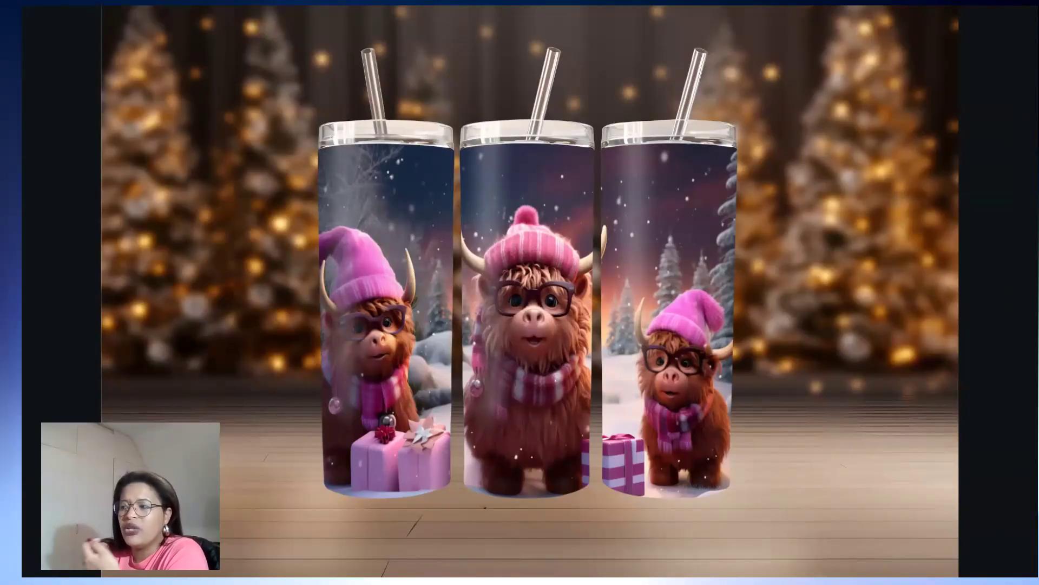
key("Escape")
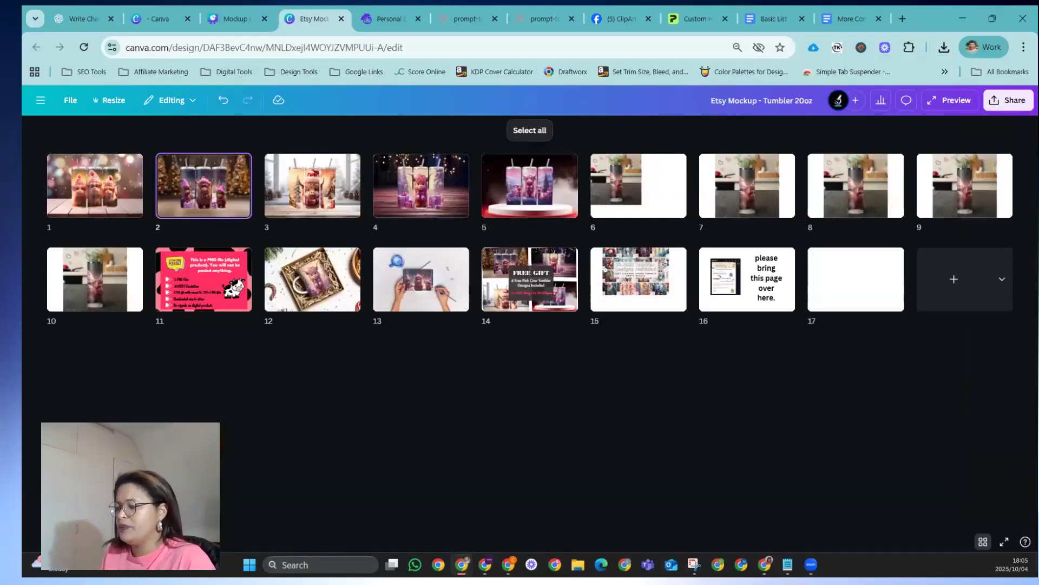
Switch to Etsy and search for "20oz tumbler wrap mockup".
key("alt+Tab")
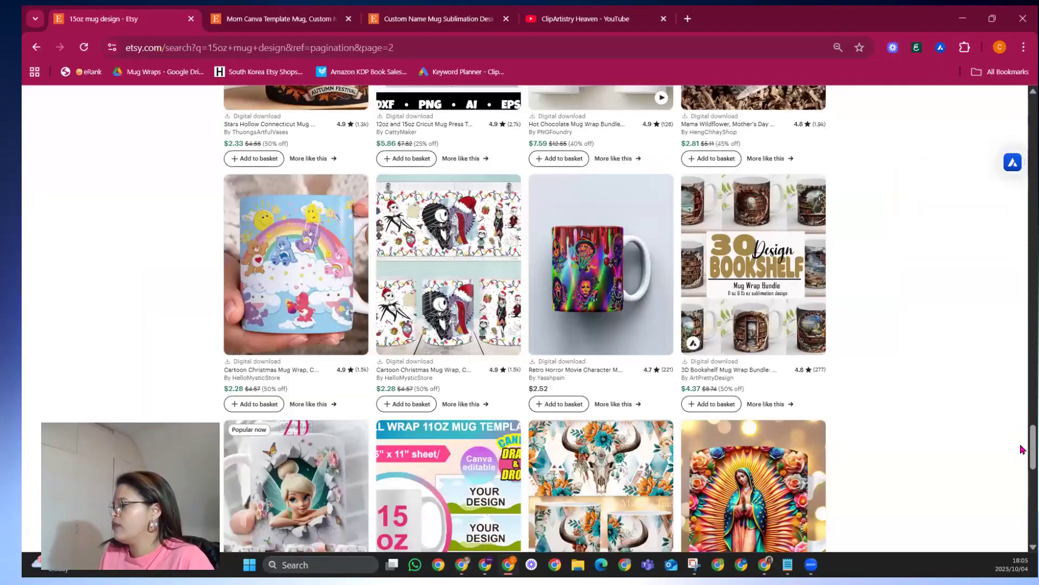
scroll(1022, 125, "up", 20)
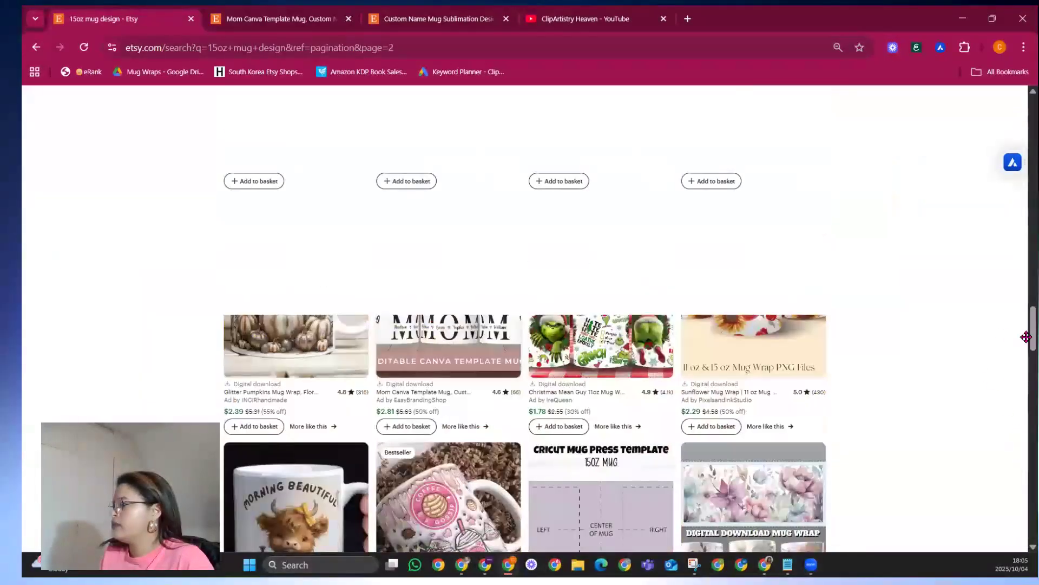
scroll(1020, 305, "up", 10)
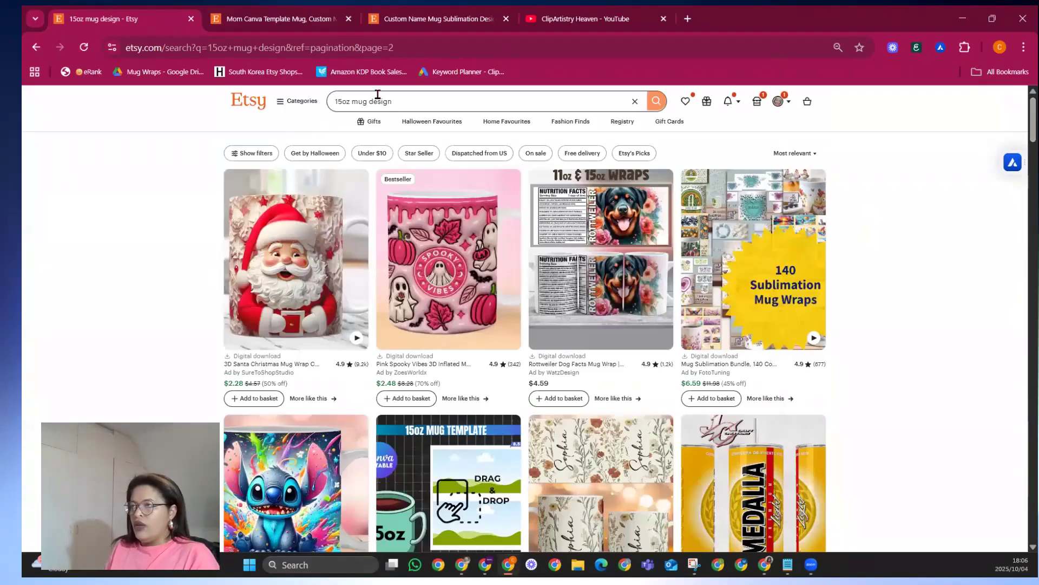
triple_click(381, 103)
type("20o")
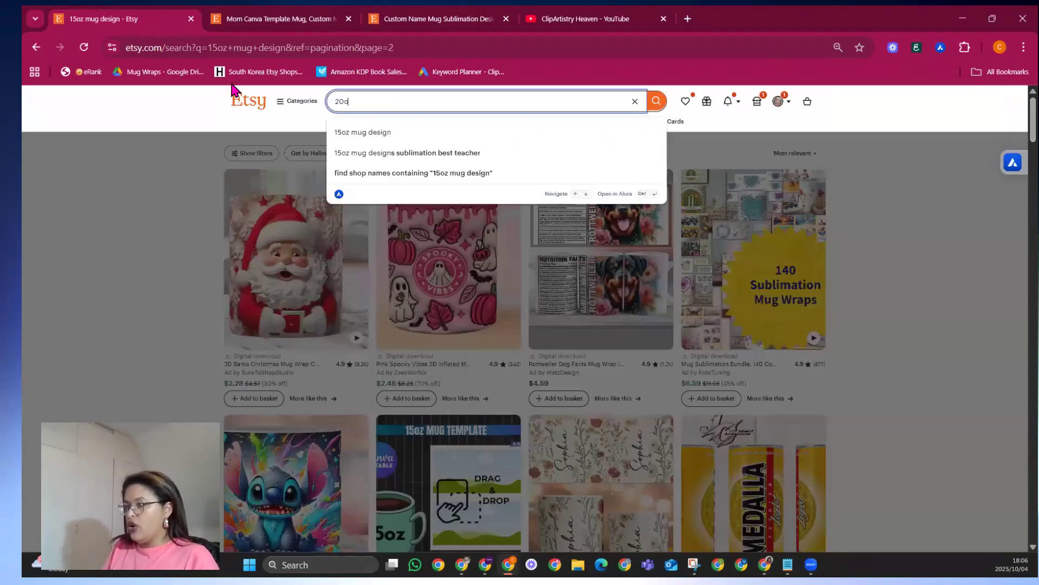
type("z tumbler wrap mockup")
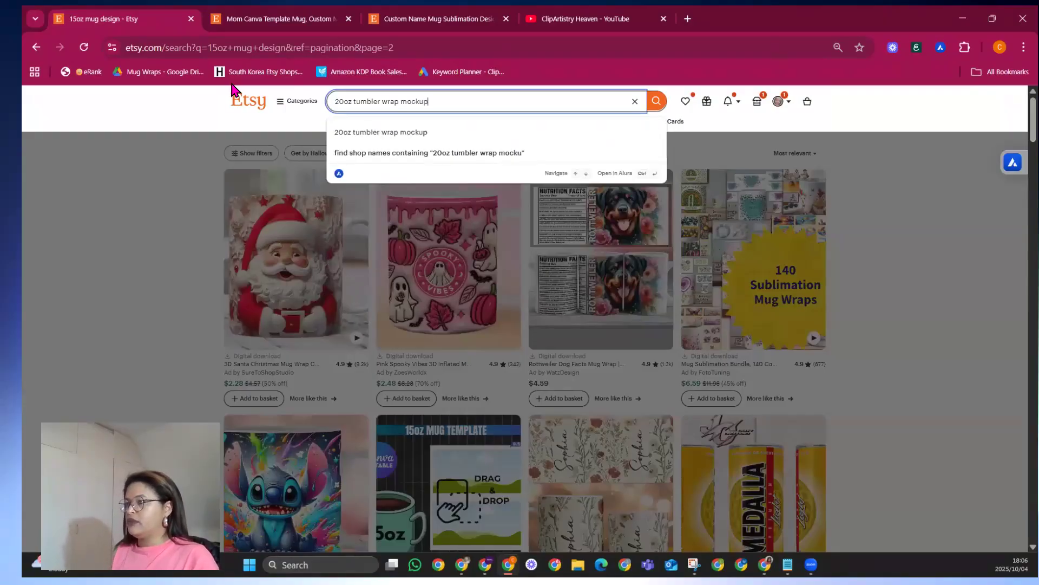
key("Return")
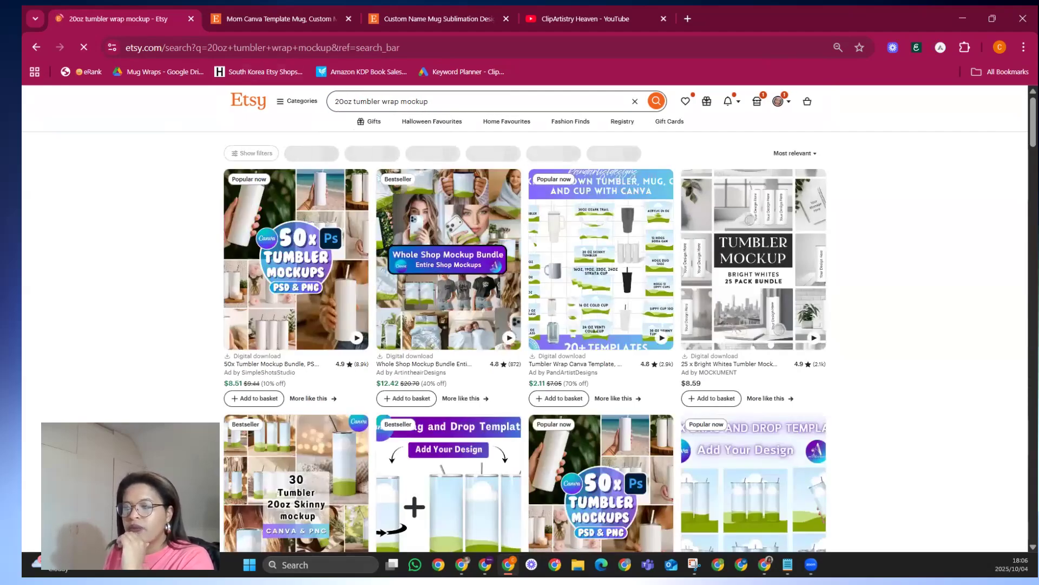
Look through the Etsy listings for drag-and-drop, rotating and bundled tumbler mockup templates.
scroll(644, 280, "down", 3)
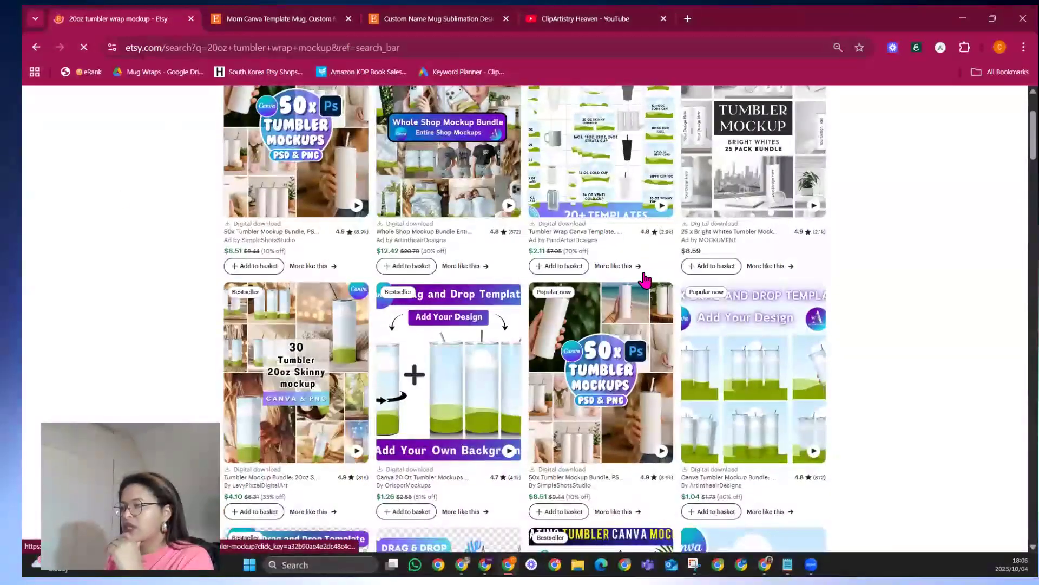
scroll(645, 279, "down", 2)
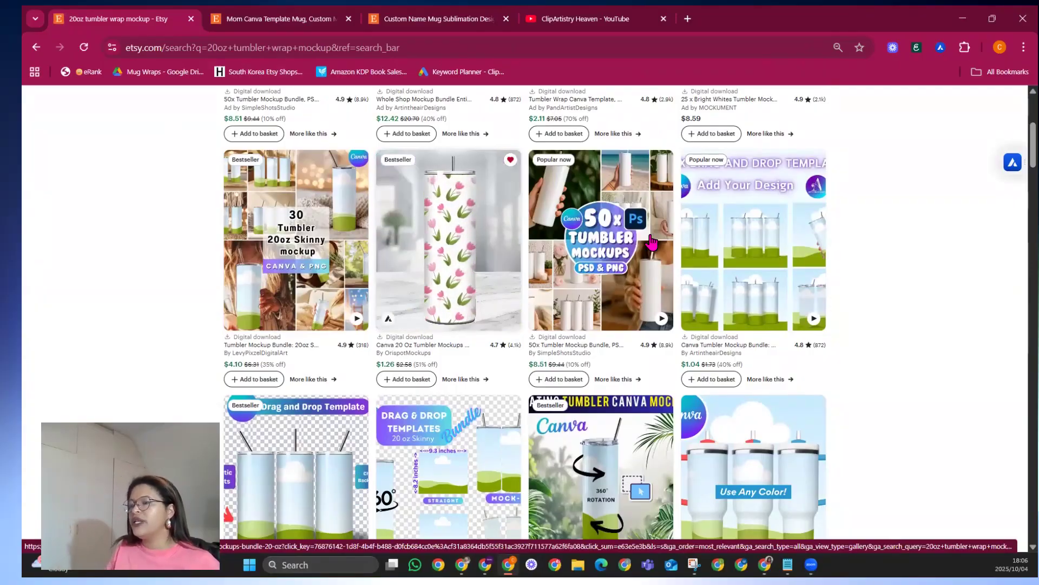
scroll(694, 249, "down", 2)
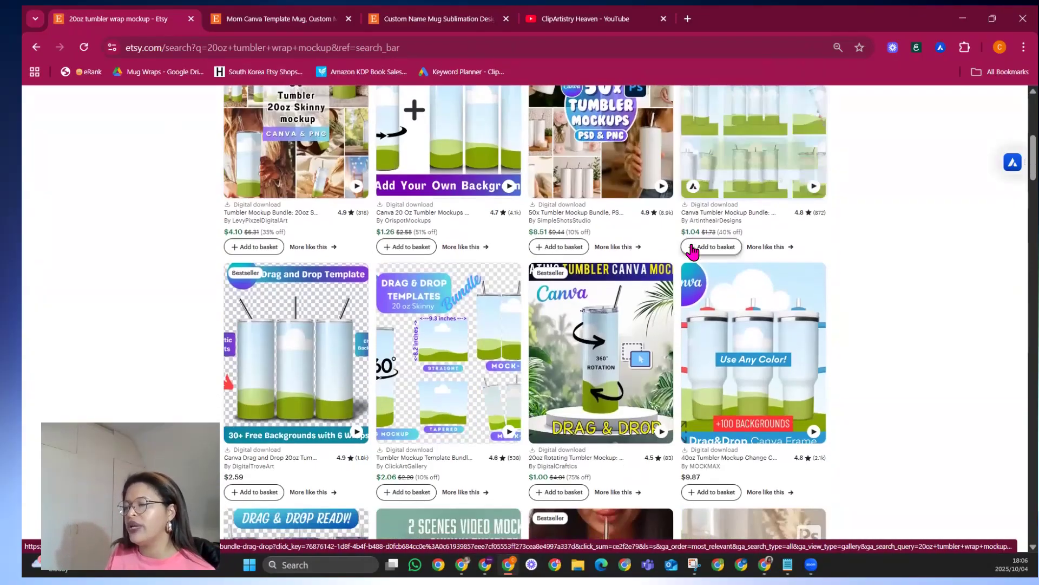
scroll(763, 306, "down", 2)
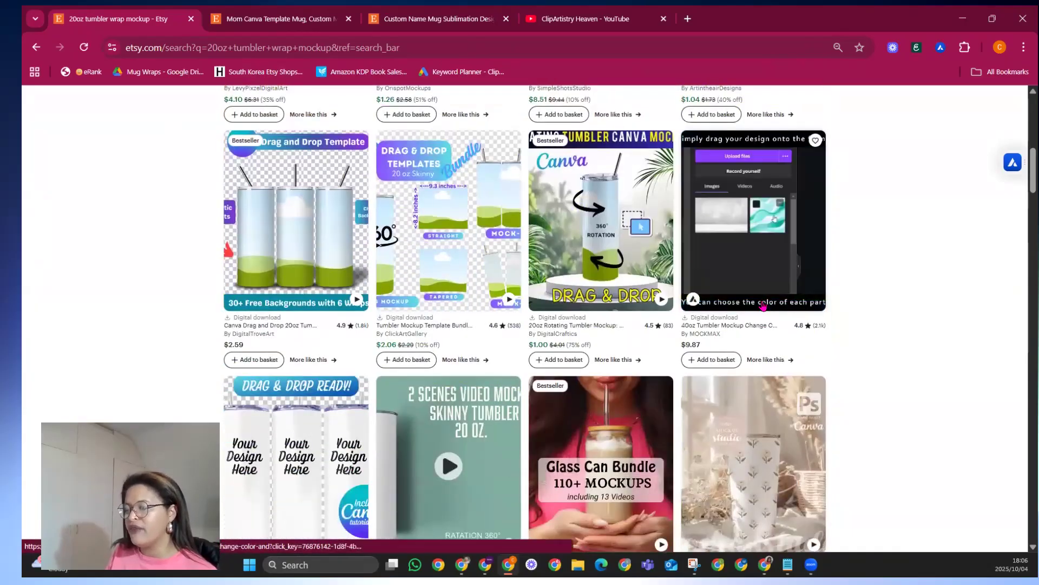
scroll(763, 303, "down", 3)
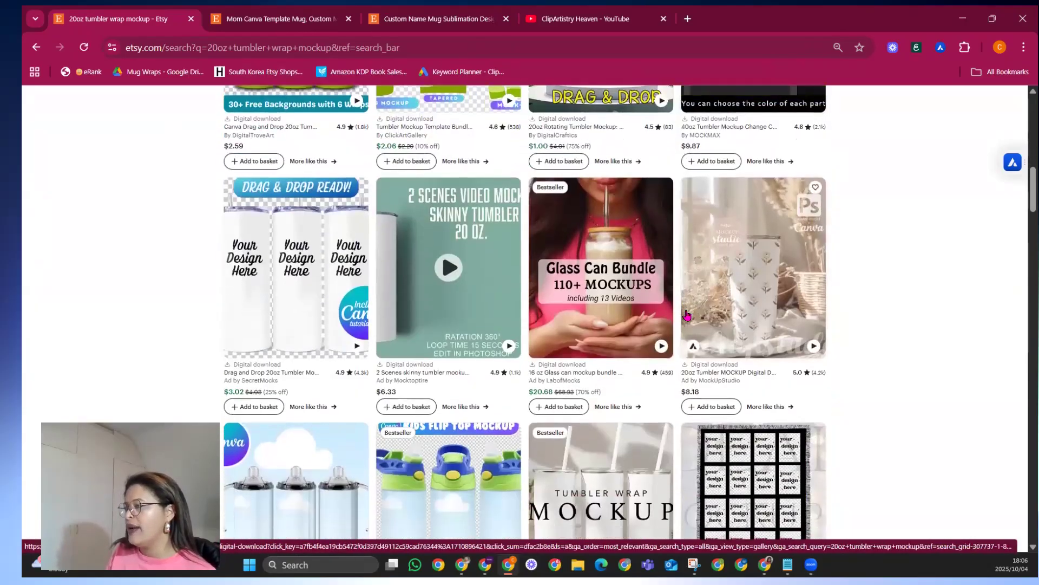
scroll(765, 283, "down", 6)
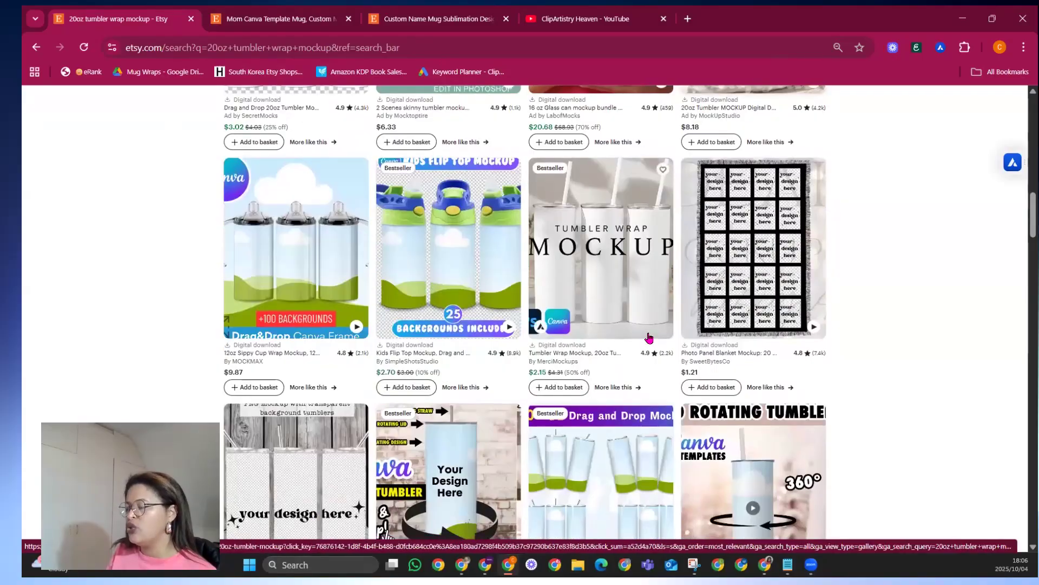
scroll(650, 338, "down", 1)
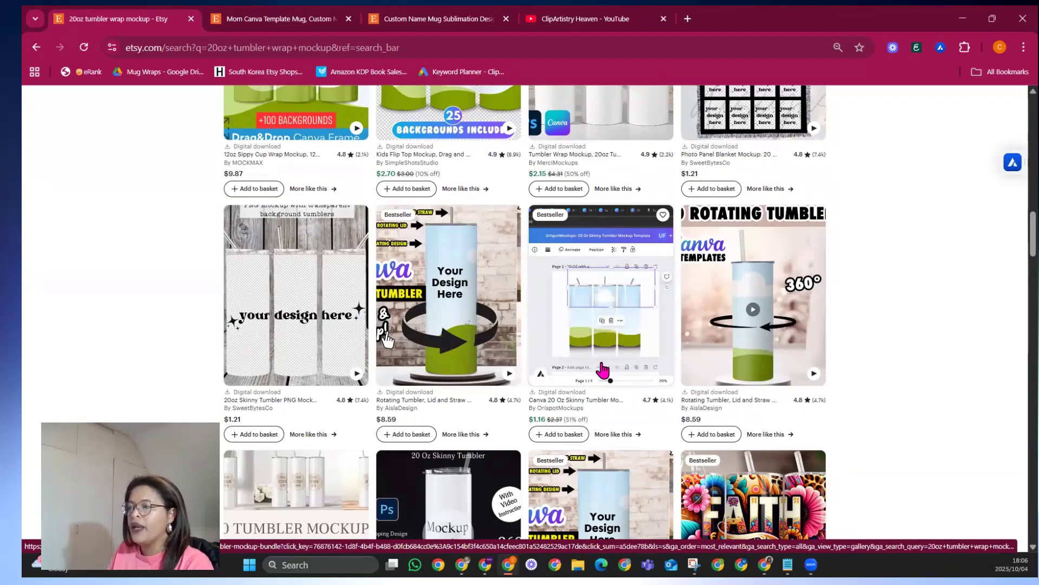
scroll(602, 369, "down", 7)
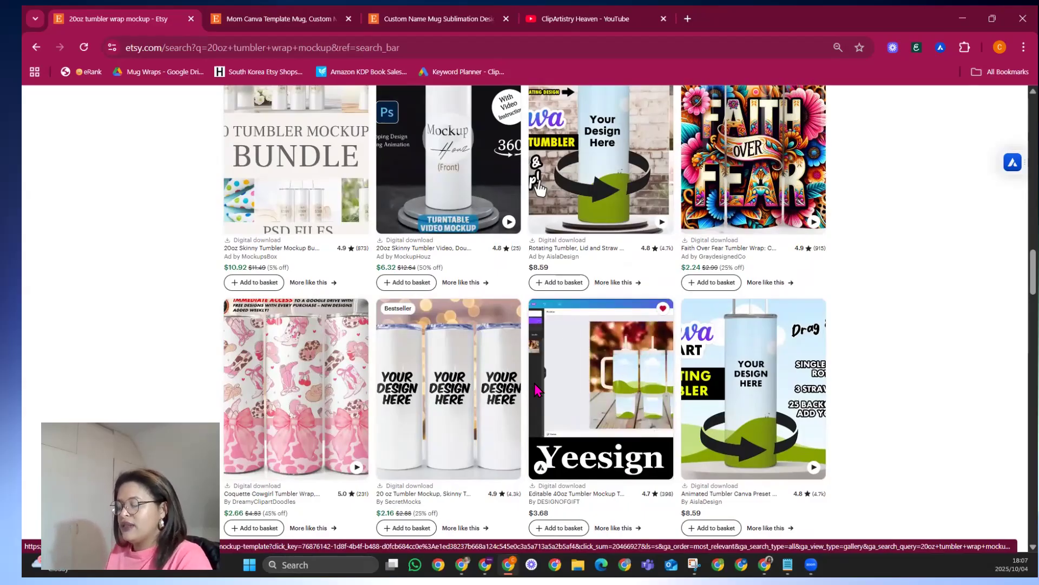
scroll(536, 389, "down", 1)
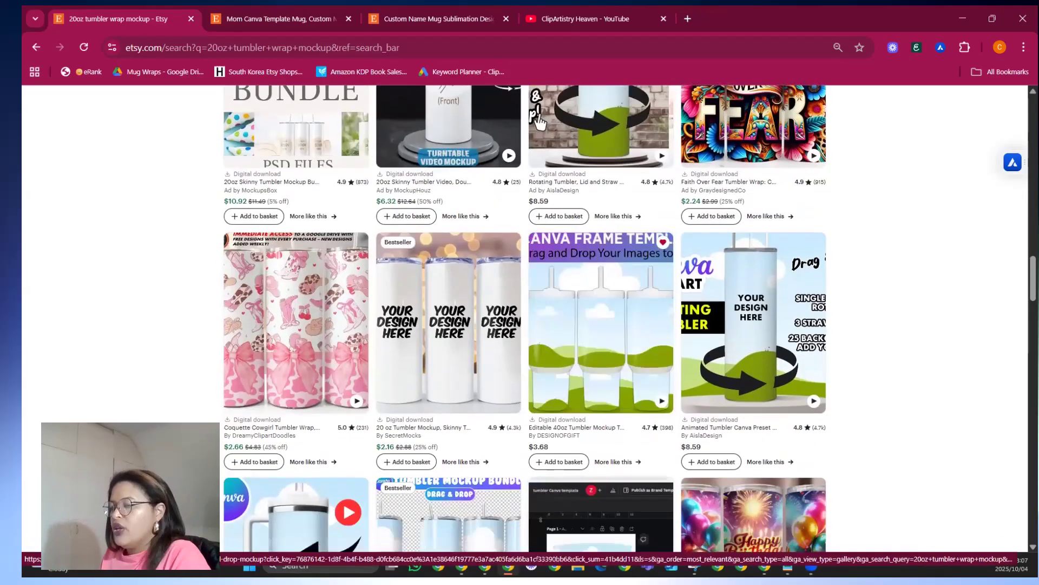
Switch to the Mockup Creator Magic presentation in Canva and show the Artistly AI Plans call-to-action slide in full screen.
mouse_move(509, 564)
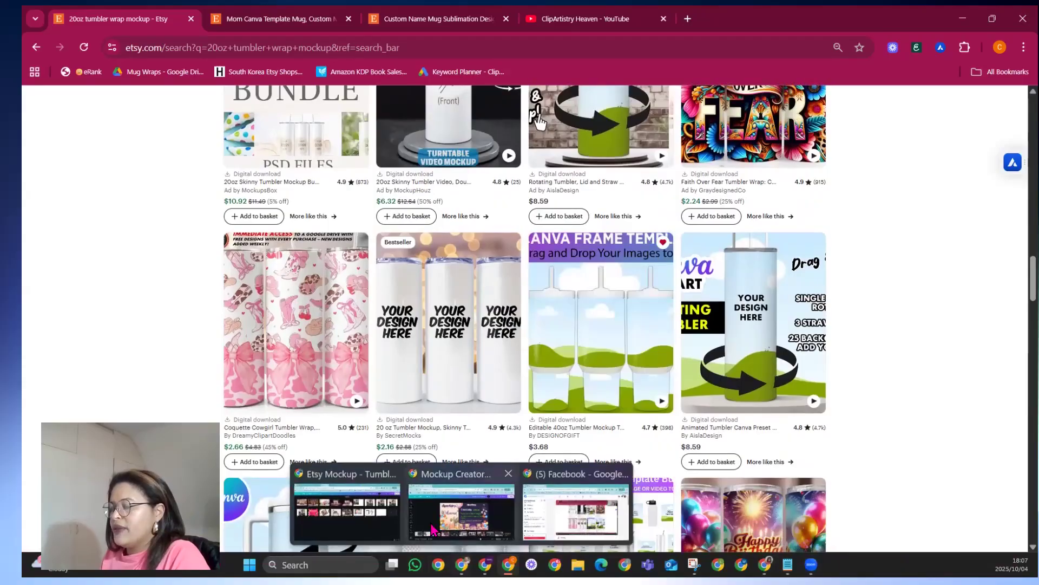
left_click(433, 528)
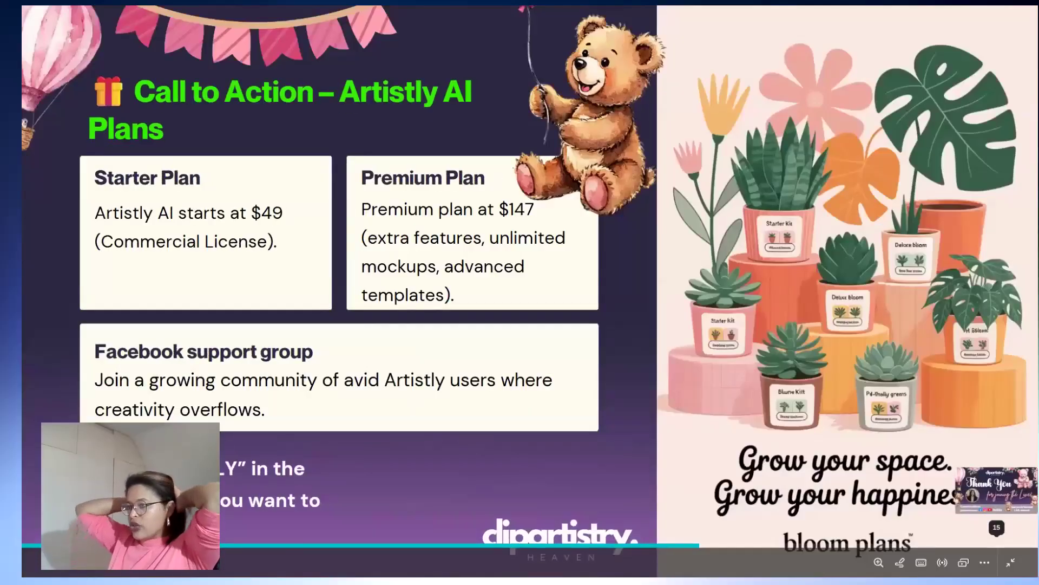